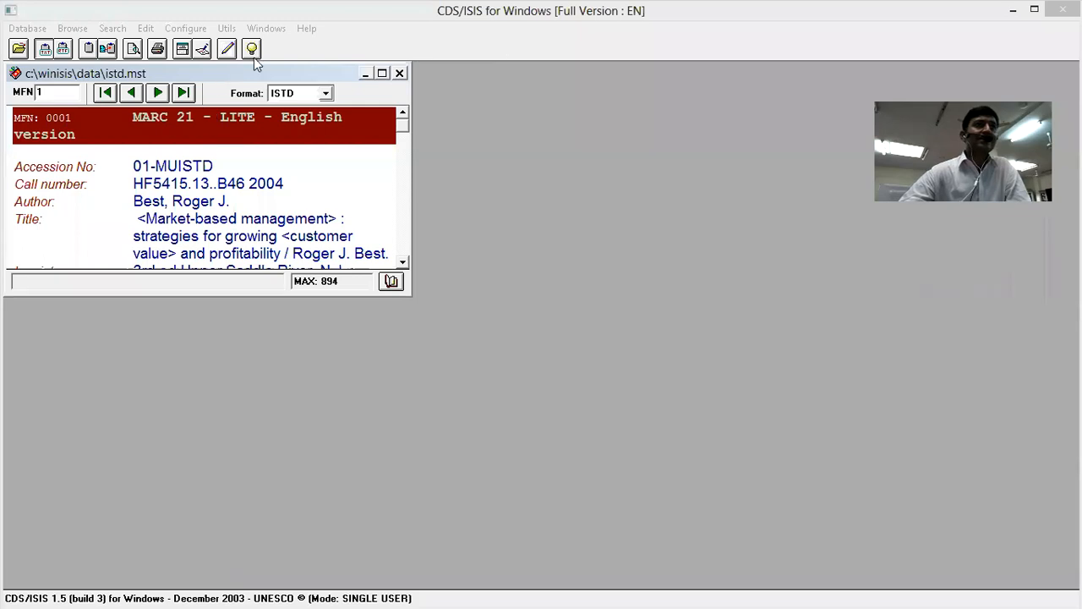
- Maximize the first ISTD record view, then close the ISTD database
{"action": "left_click", "coordinate": [383, 76]}
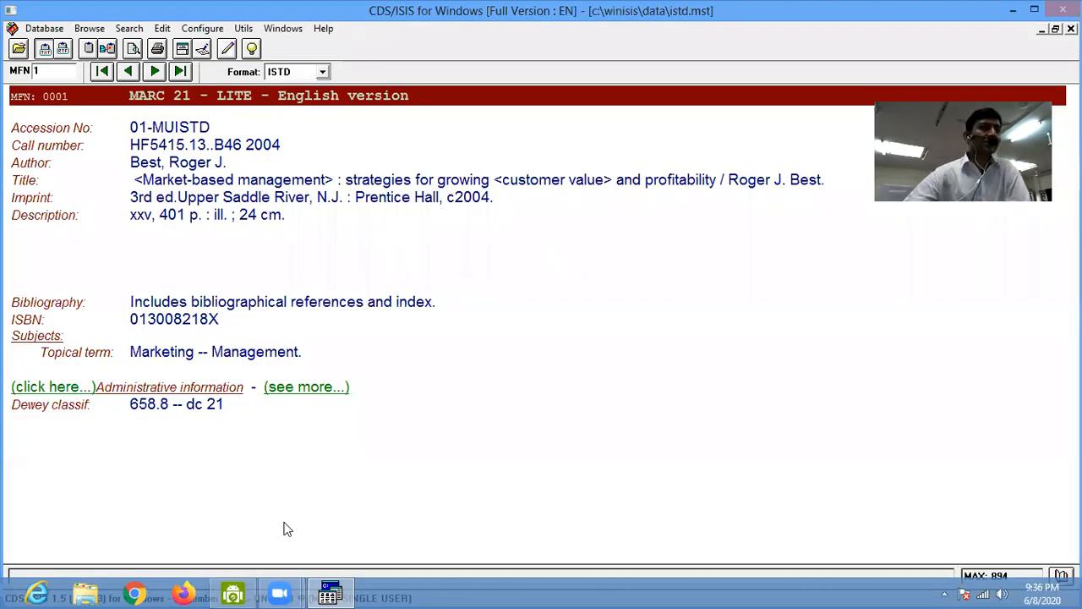
{"action": "left_click", "coordinate": [38, 28]}
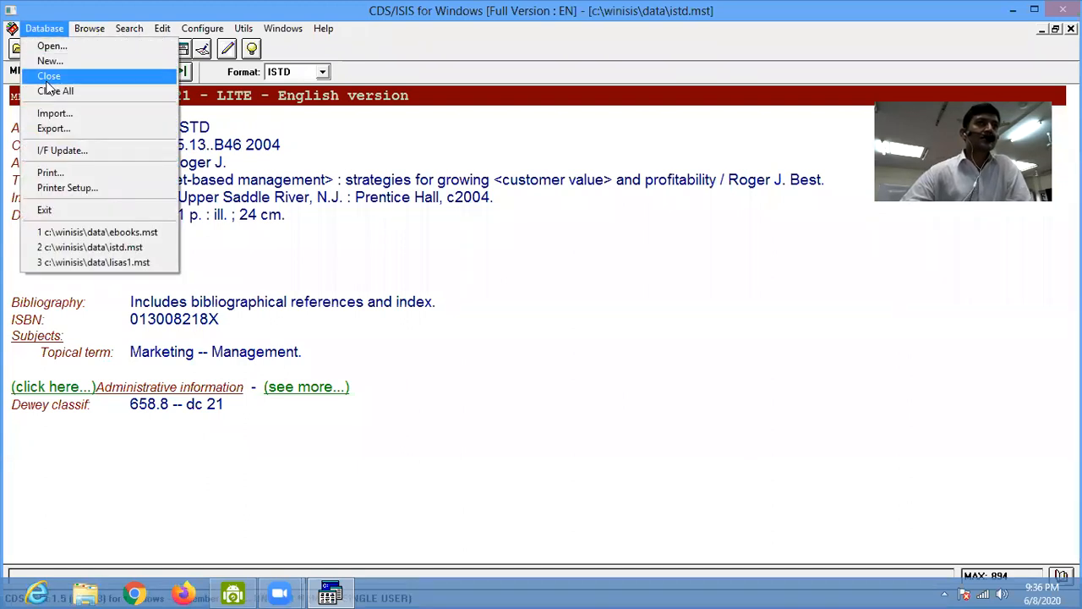
{"action": "left_click", "coordinate": [47, 76]}
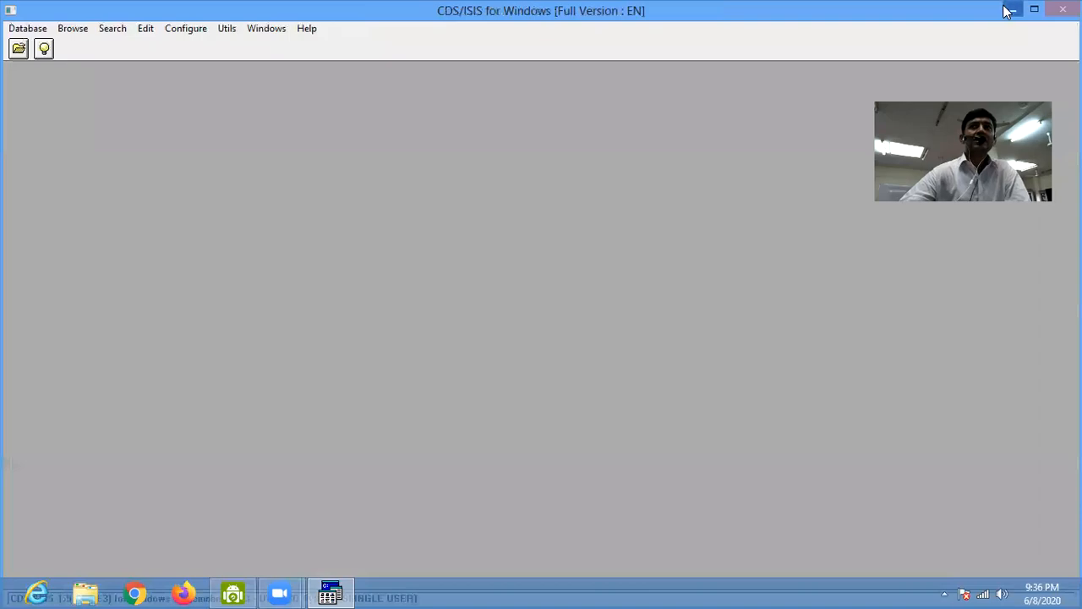
- Minimize WinISIS and glance through the Start screen before returning to the desktop
{"action": "left_click", "coordinate": [1013, 10]}
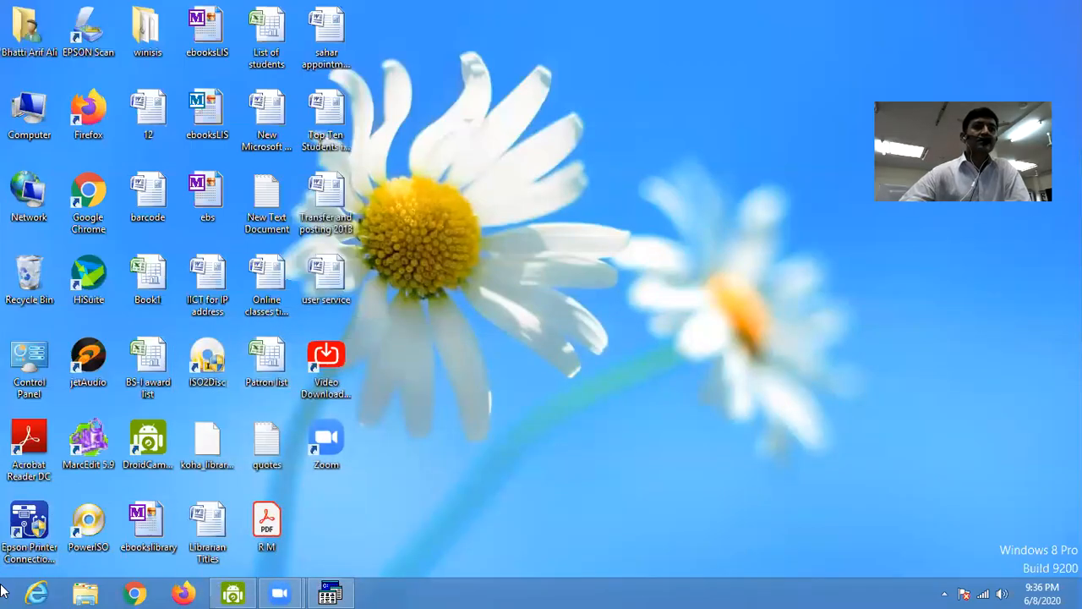
{"action": "left_click", "coordinate": [2, 592]}
{"action": "scroll", "coordinate": [362, 399], "scroll_direction": "down", "scroll_amount": 6}
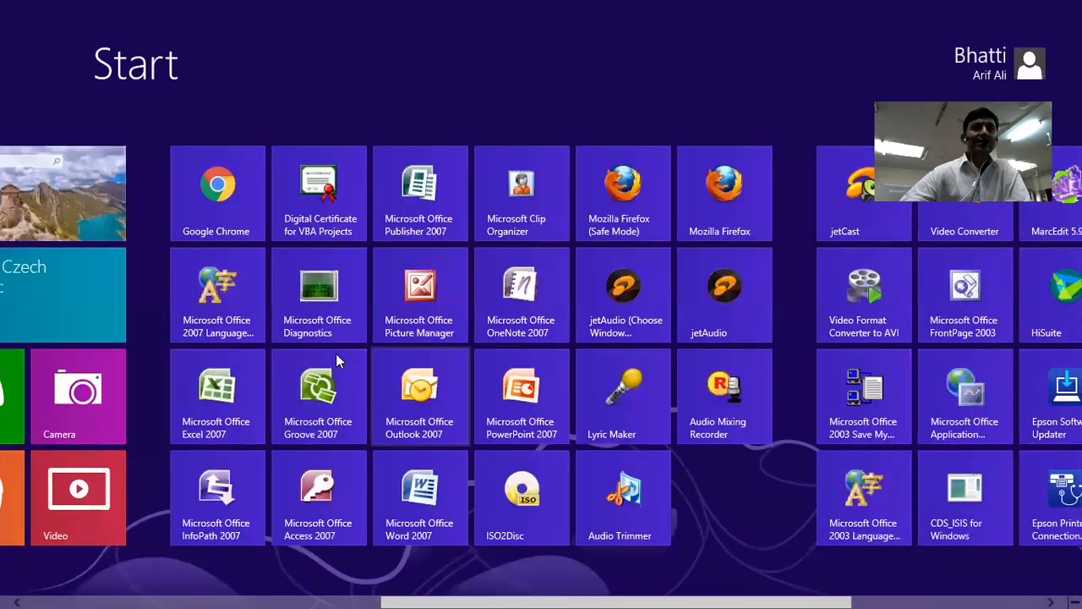
{"action": "scroll", "coordinate": [826, 262], "scroll_direction": "down", "scroll_amount": 2}
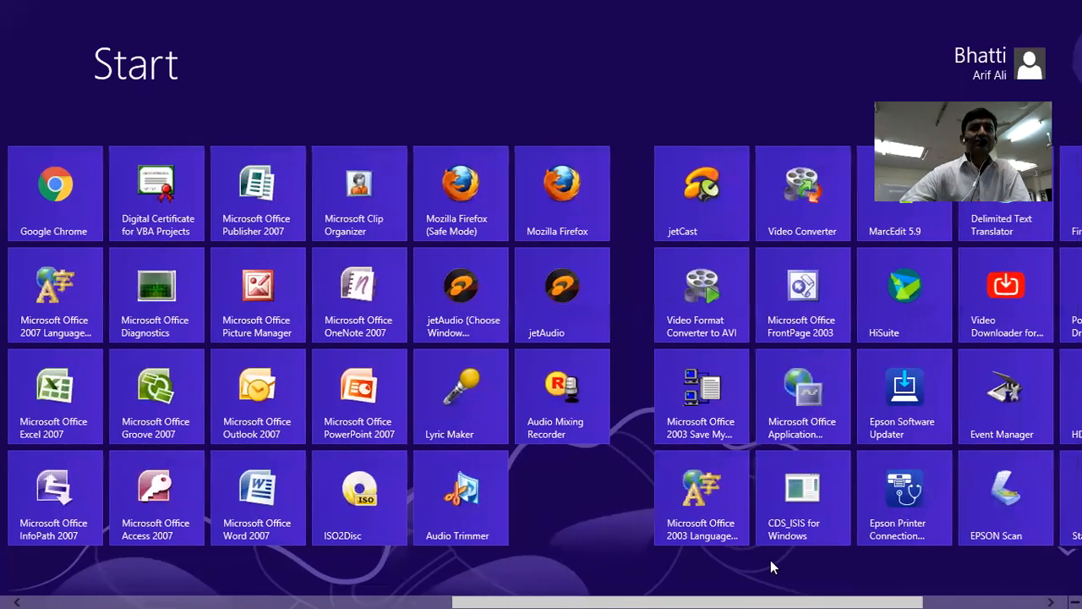
{"action": "left_click", "coordinate": [799, 512]}
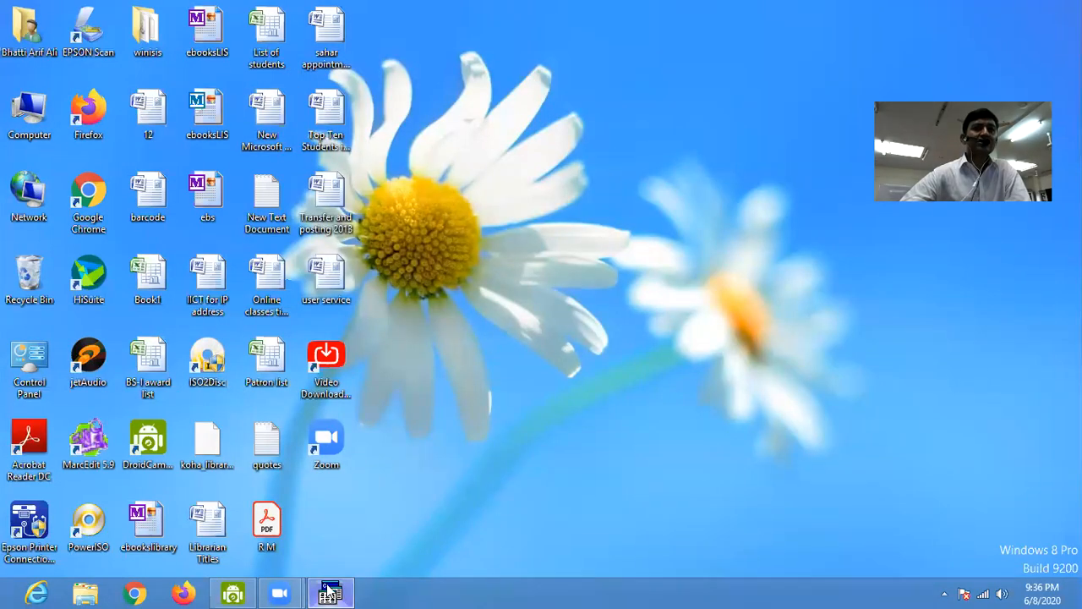
- Browse to the C:\WINISIS folder in File Explorer, then minimize Explorer
{"action": "mouse_move", "coordinate": [328, 591]}
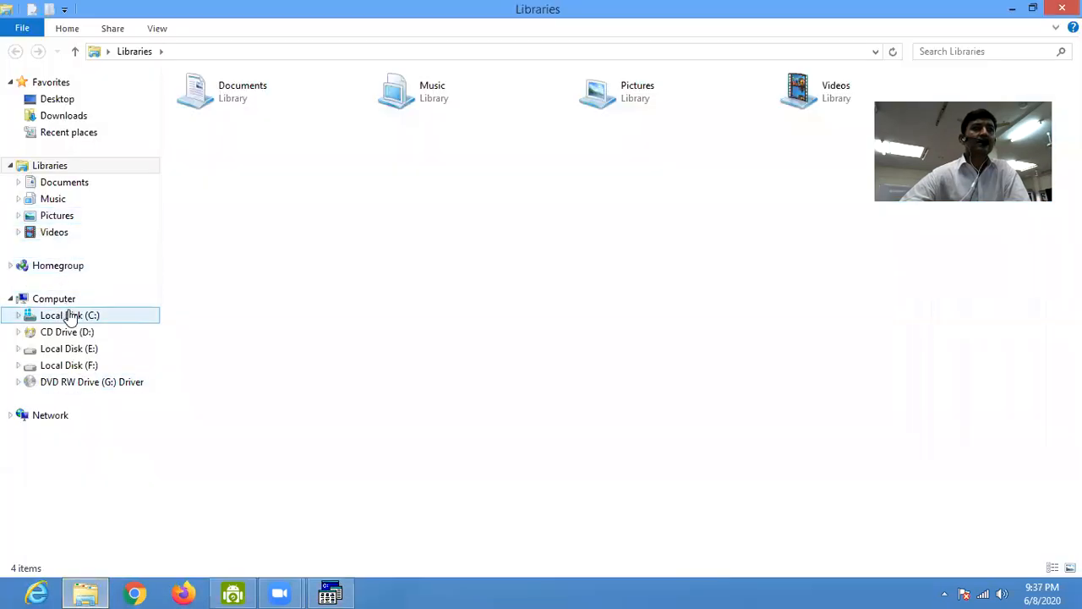
{"action": "left_click", "coordinate": [67, 315]}
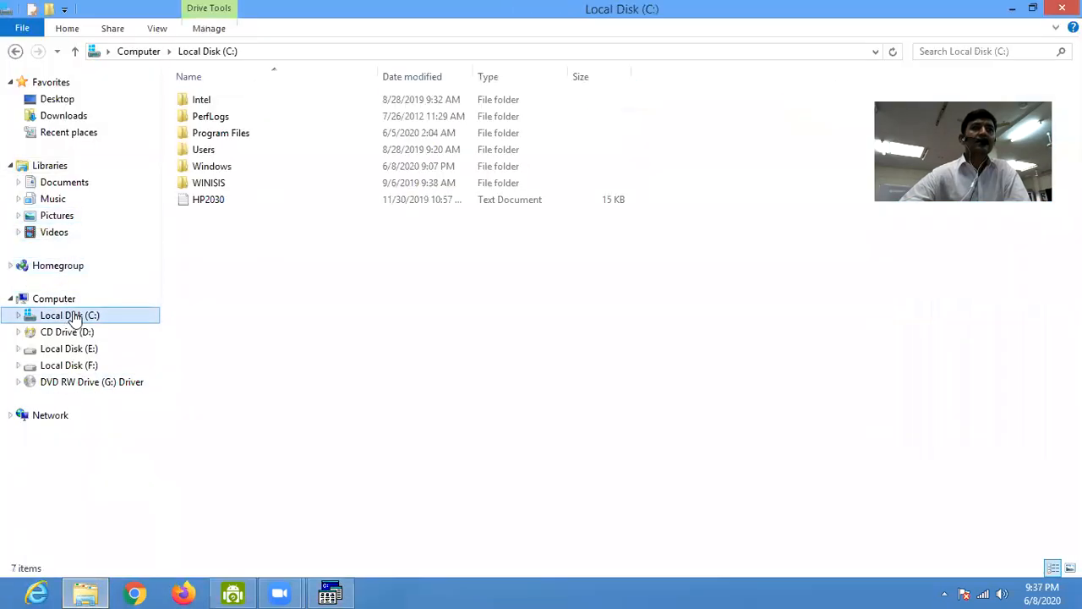
{"action": "left_click", "coordinate": [187, 186]}
{"action": "double_click", "coordinate": [185, 185]}
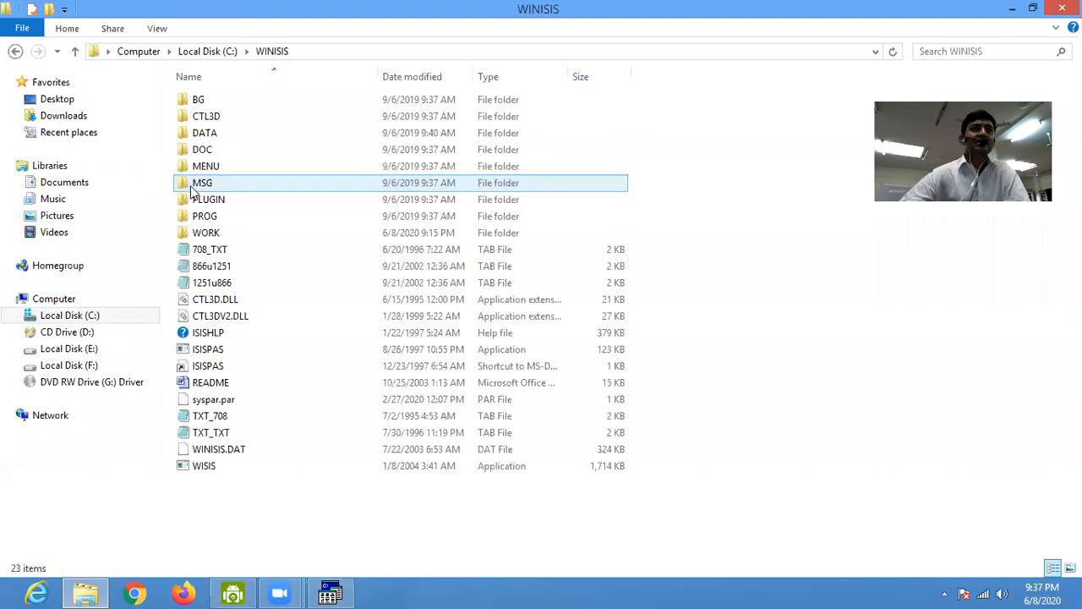
{"action": "left_click", "coordinate": [1012, 11]}
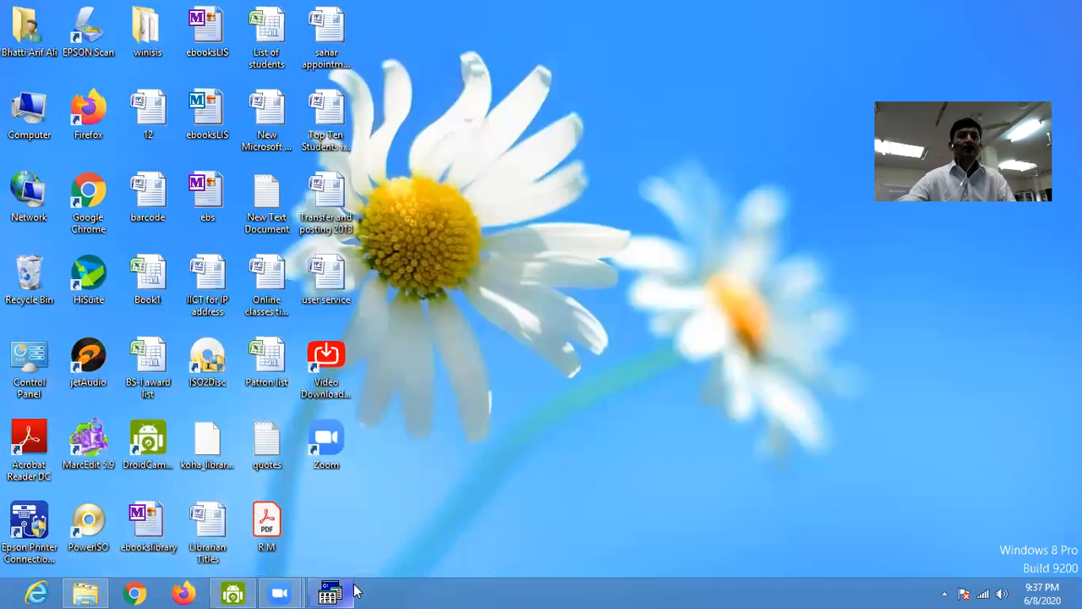
- Restore WinISIS and start a new database named ABC123 from Database > New
{"action": "mouse_move", "coordinate": [348, 592]}
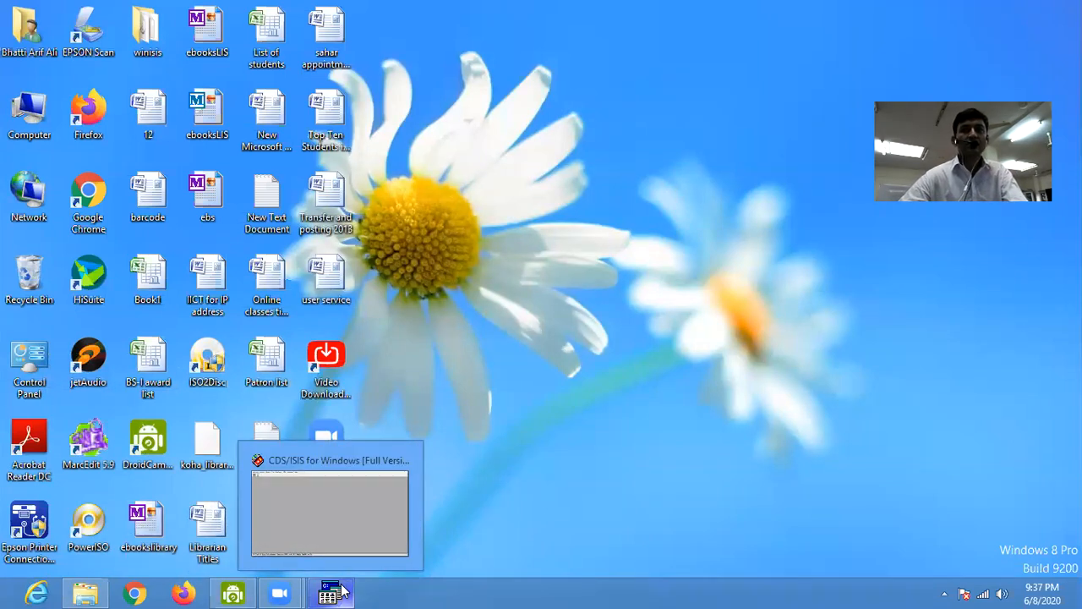
{"action": "left_click", "coordinate": [334, 590]}
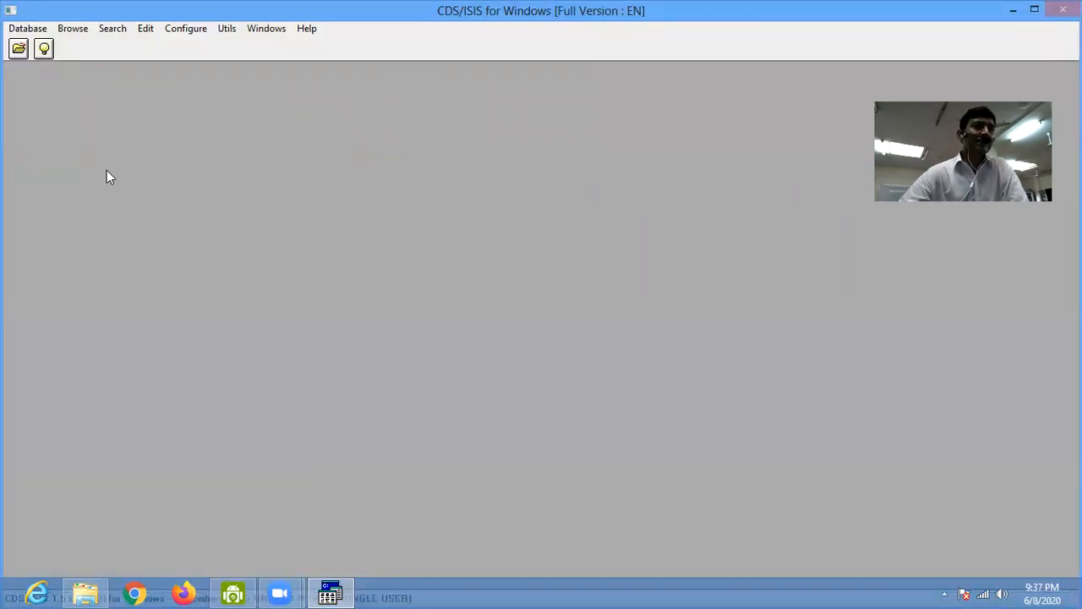
{"action": "left_click", "coordinate": [28, 28]}
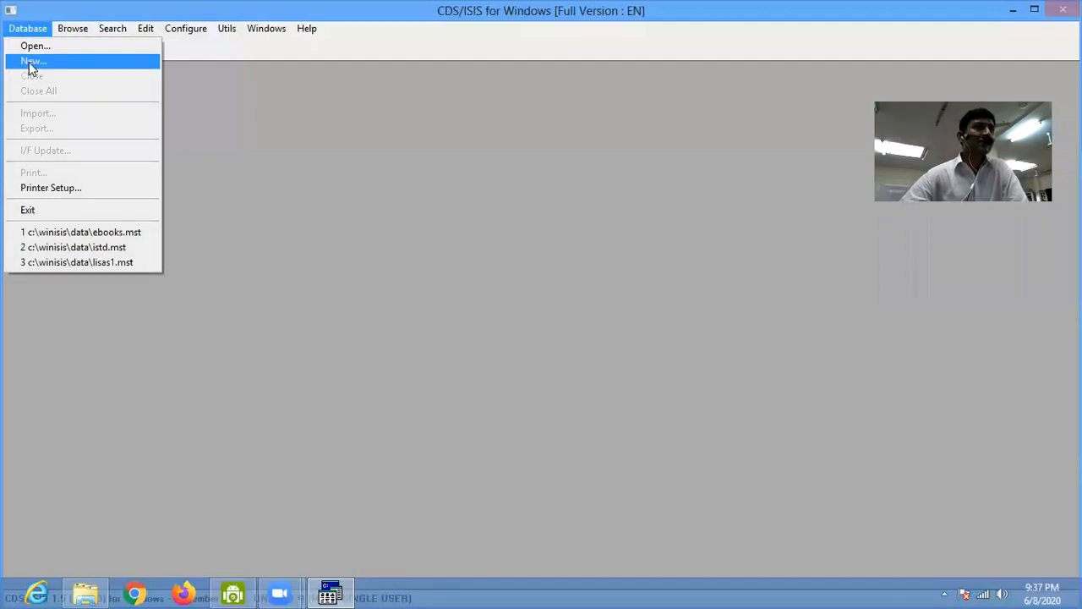
{"action": "left_click", "coordinate": [30, 62]}
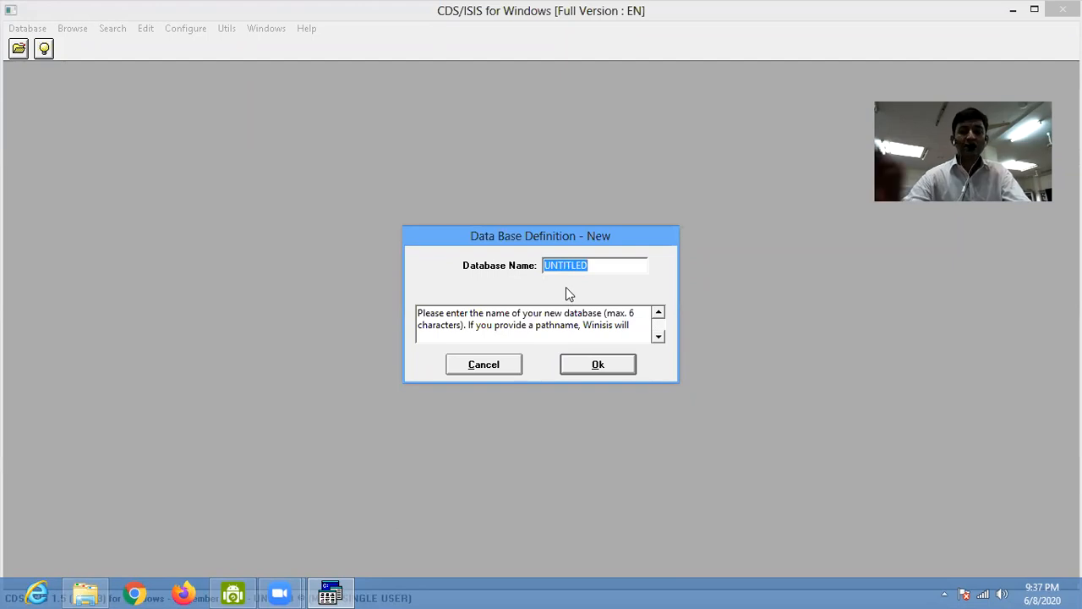
{"action": "type", "text": "ABC123"}
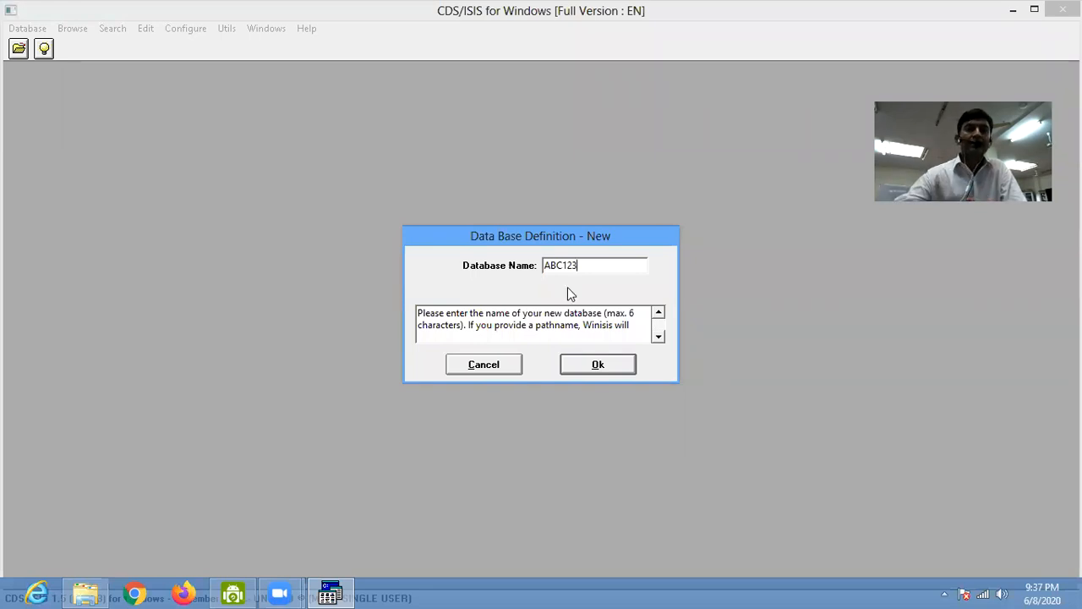
{"action": "left_click", "coordinate": [598, 365]}
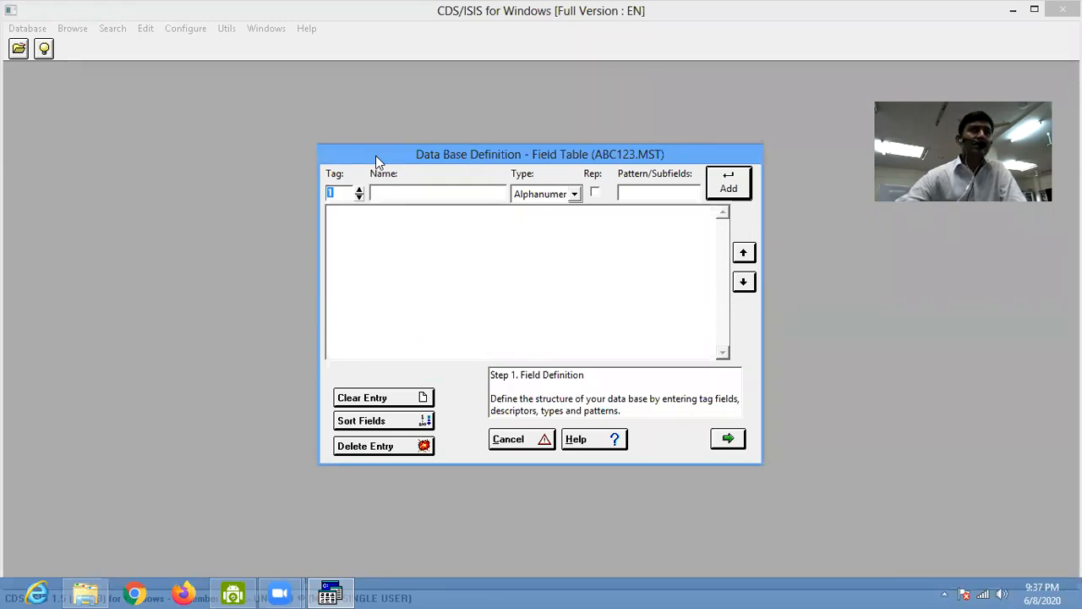
{"action": "left_click_drag", "start_coordinate": [377, 156], "coordinate": [321, 121]}
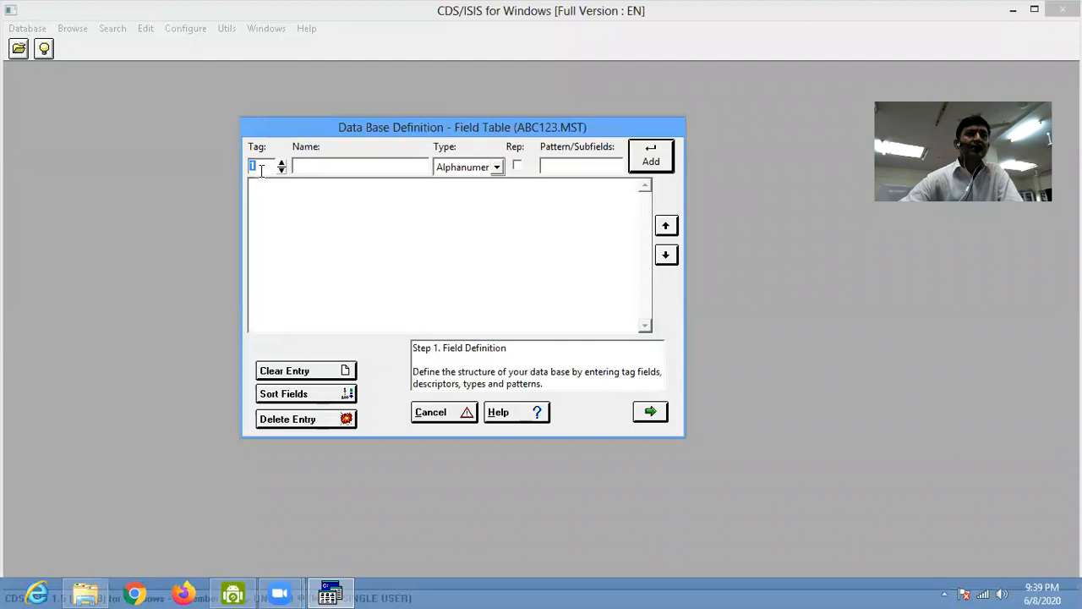
- Enter field tag 100 named Author with type Alphanumeric in the ABC123 field table
{"action": "left_click", "coordinate": [294, 168]}
{"action": "left_click_drag", "start_coordinate": [264, 168], "coordinate": [217, 166]}
{"action": "type", "text": "100"}
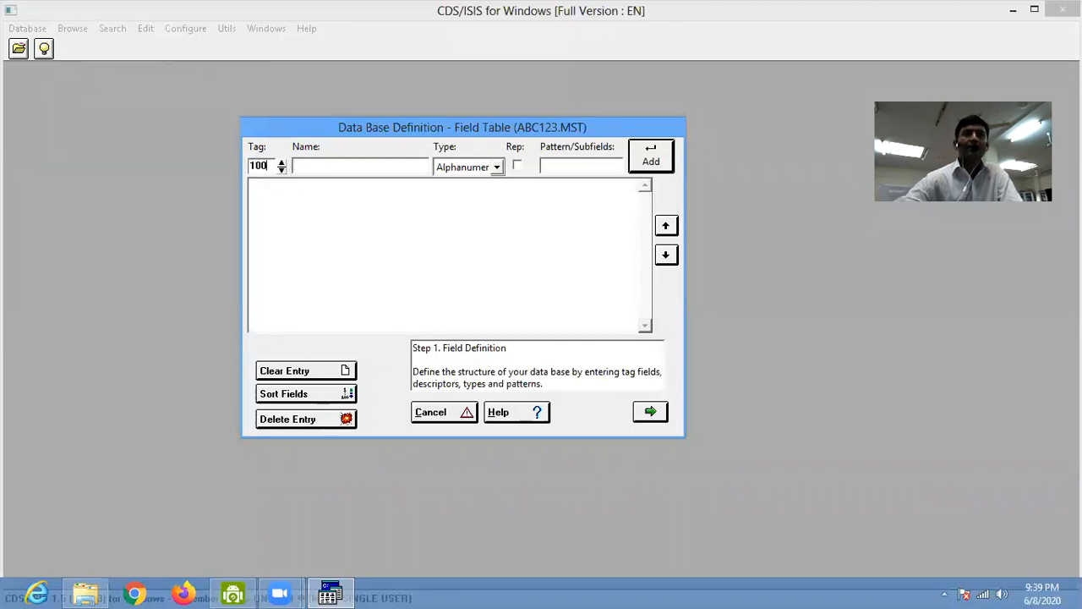
{"action": "left_click", "coordinate": [310, 165]}
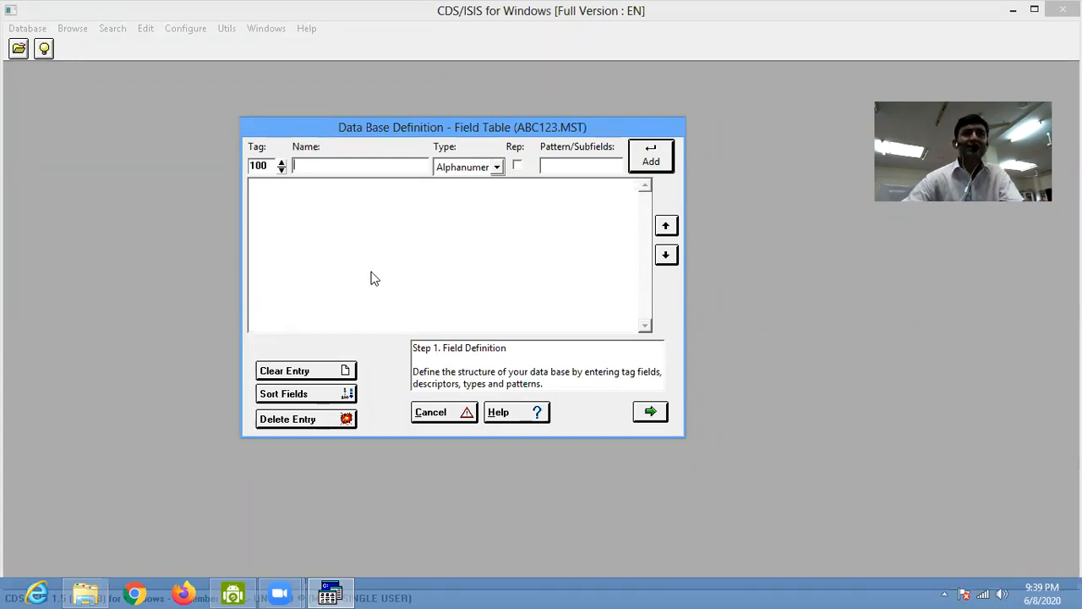
{"action": "left_click_drag", "start_coordinate": [269, 163], "coordinate": [241, 165]}
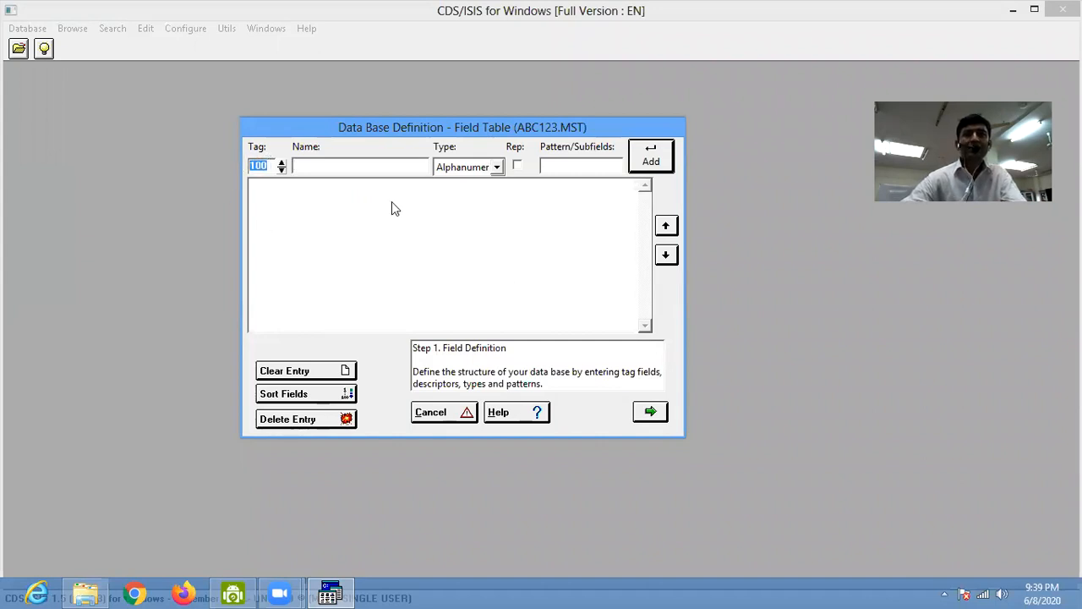
{"action": "left_click", "coordinate": [338, 169]}
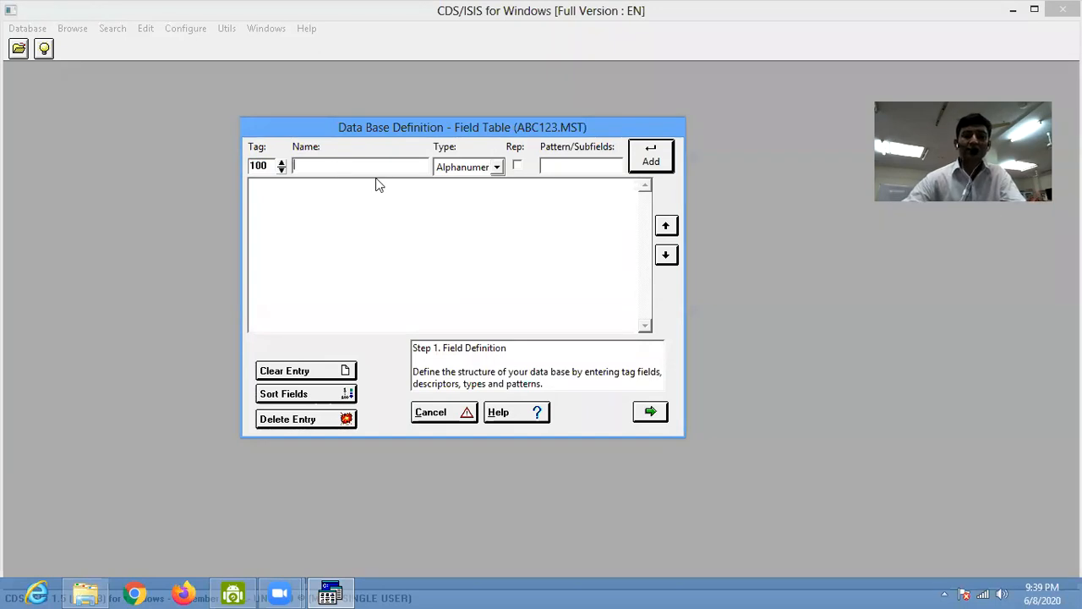
{"action": "type", "text": "Author"}
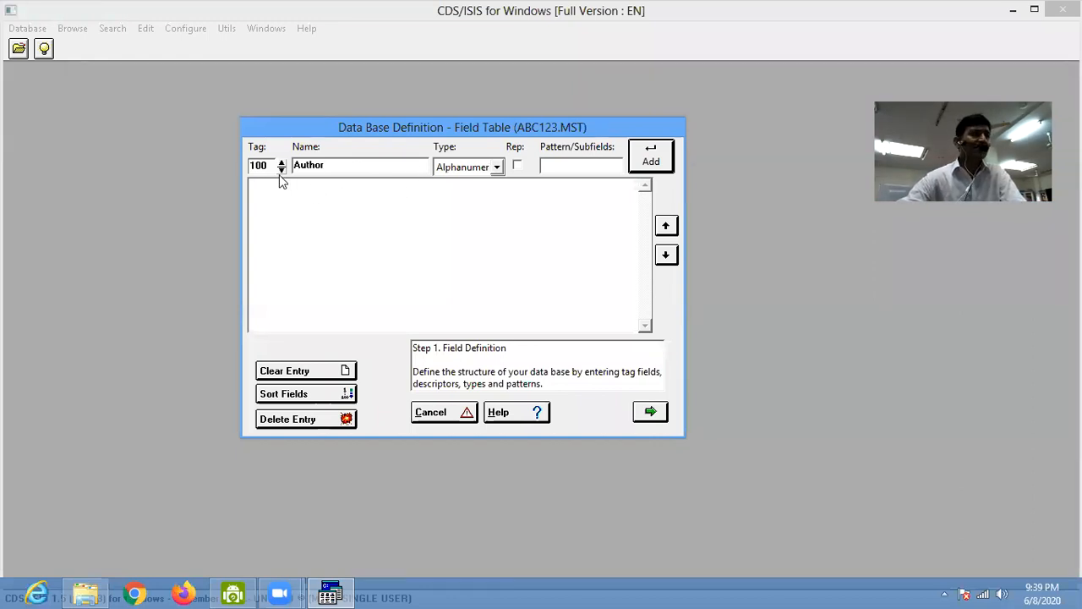
{"action": "left_click", "coordinate": [464, 167]}
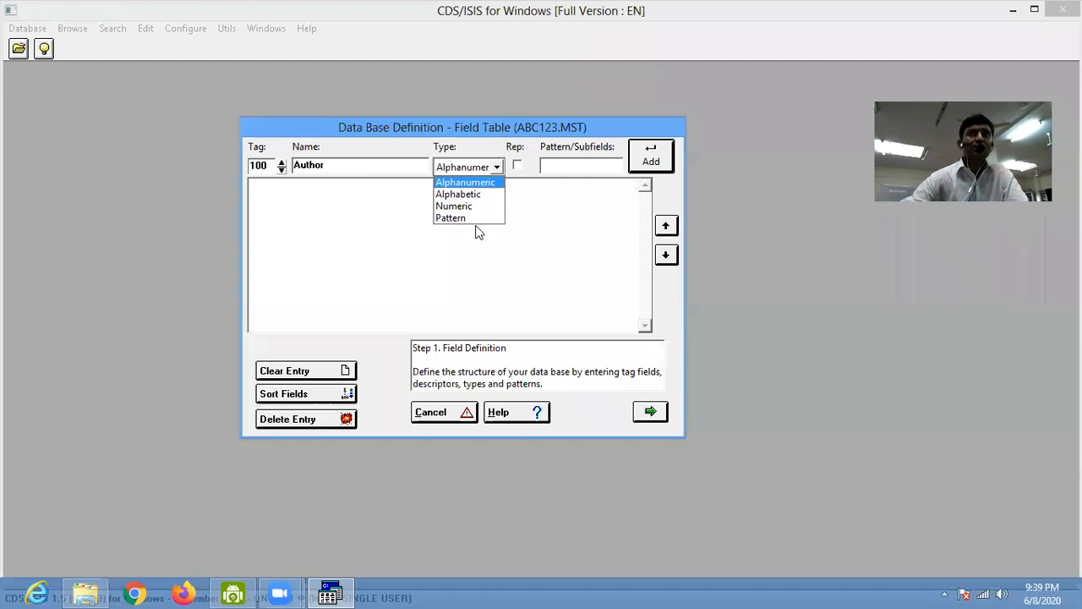
{"action": "left_click", "coordinate": [462, 185]}
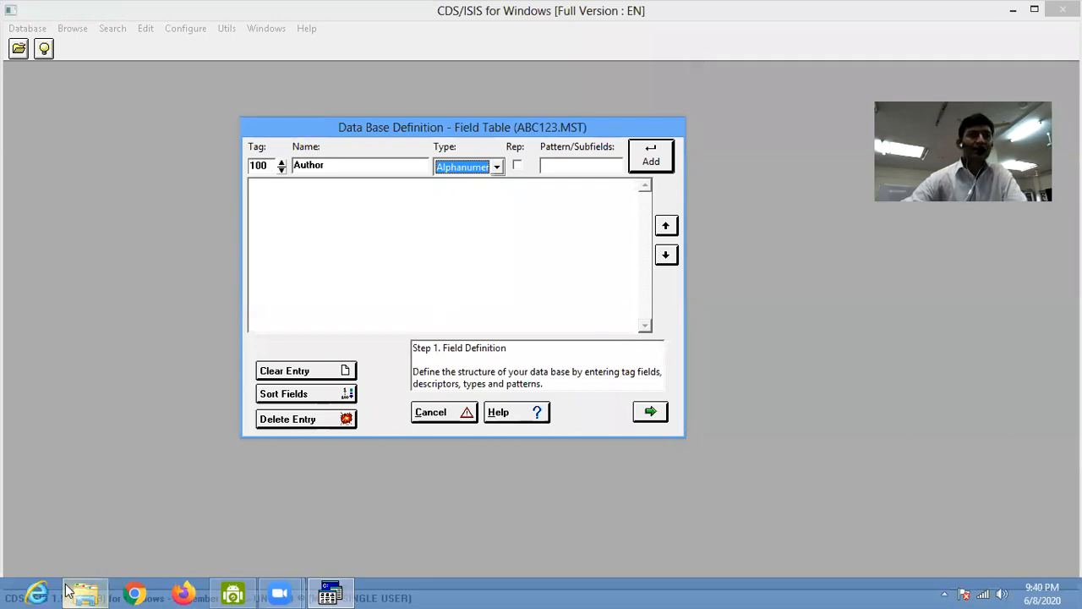
- Navigate Local Disk (F:) to G Drive\BS-IV\Database design ad management and open Marc Codes
{"action": "left_click", "coordinate": [99, 592]}
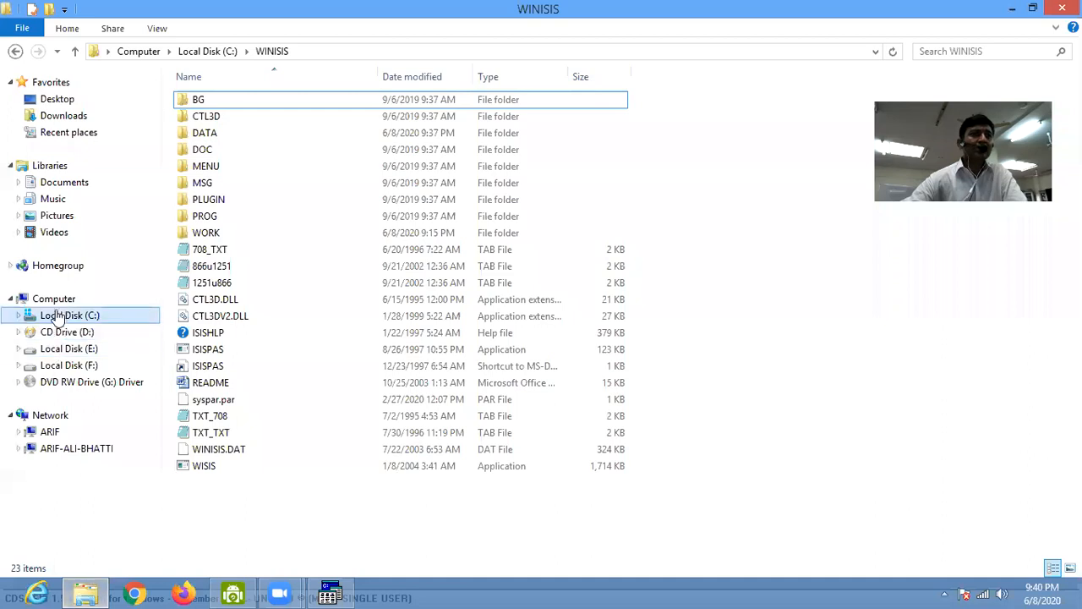
{"action": "left_click", "coordinate": [69, 349]}
{"action": "left_click", "coordinate": [225, 266]}
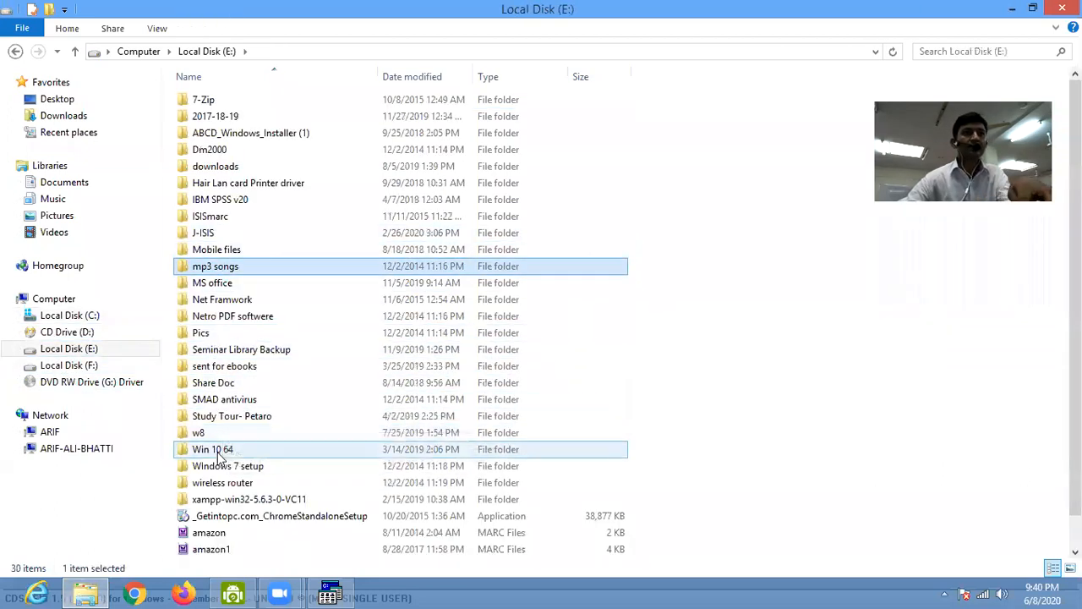
{"action": "left_click", "coordinate": [70, 365]}
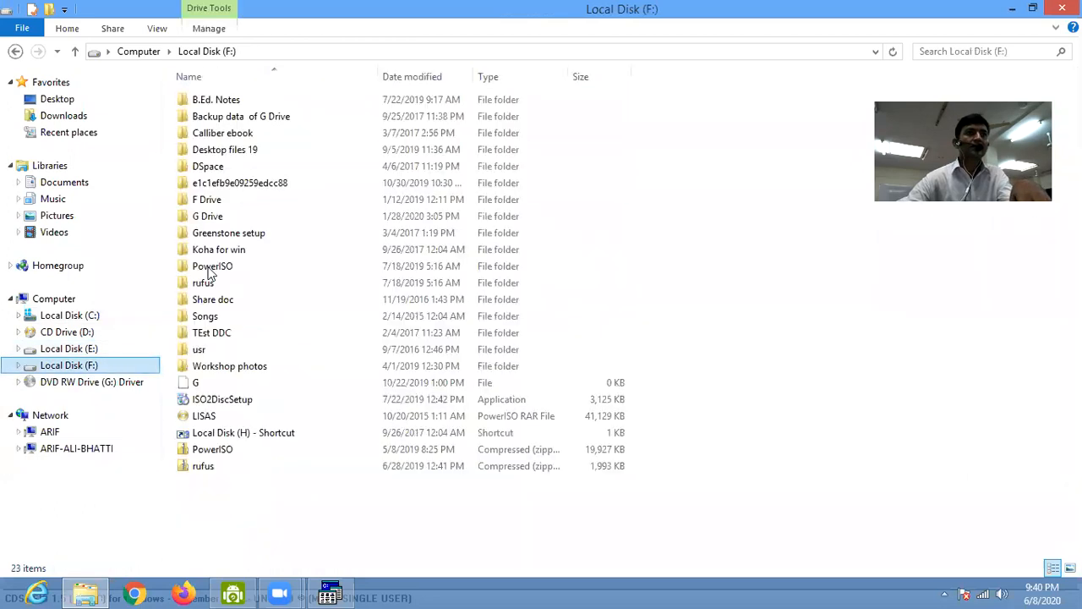
{"action": "double_click", "coordinate": [207, 200]}
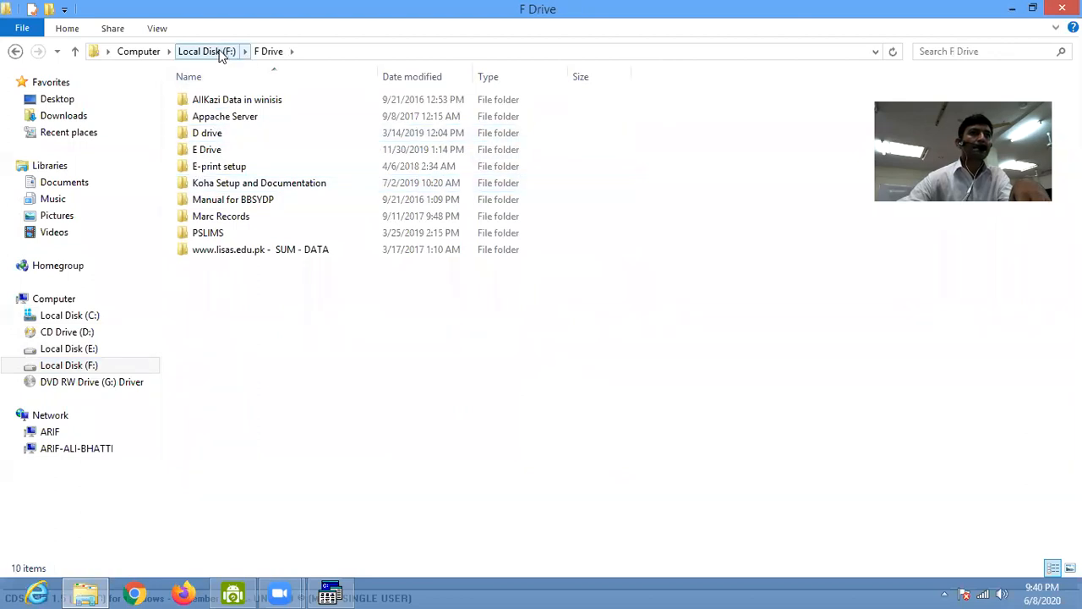
{"action": "left_click", "coordinate": [225, 52]}
{"action": "double_click", "coordinate": [211, 215]}
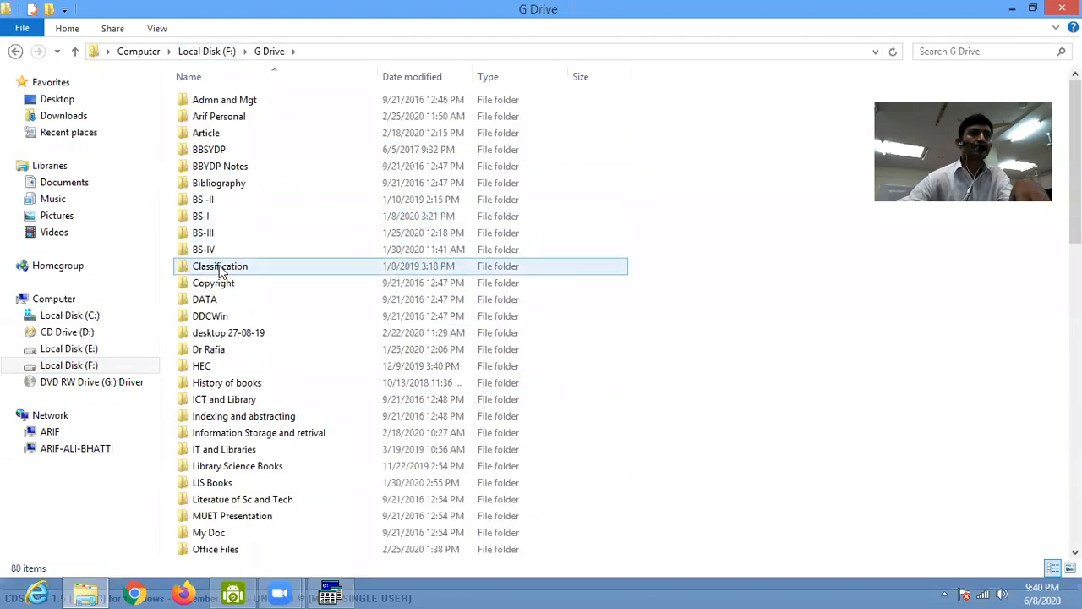
{"action": "double_click", "coordinate": [207, 246]}
{"action": "double_click", "coordinate": [249, 103]}
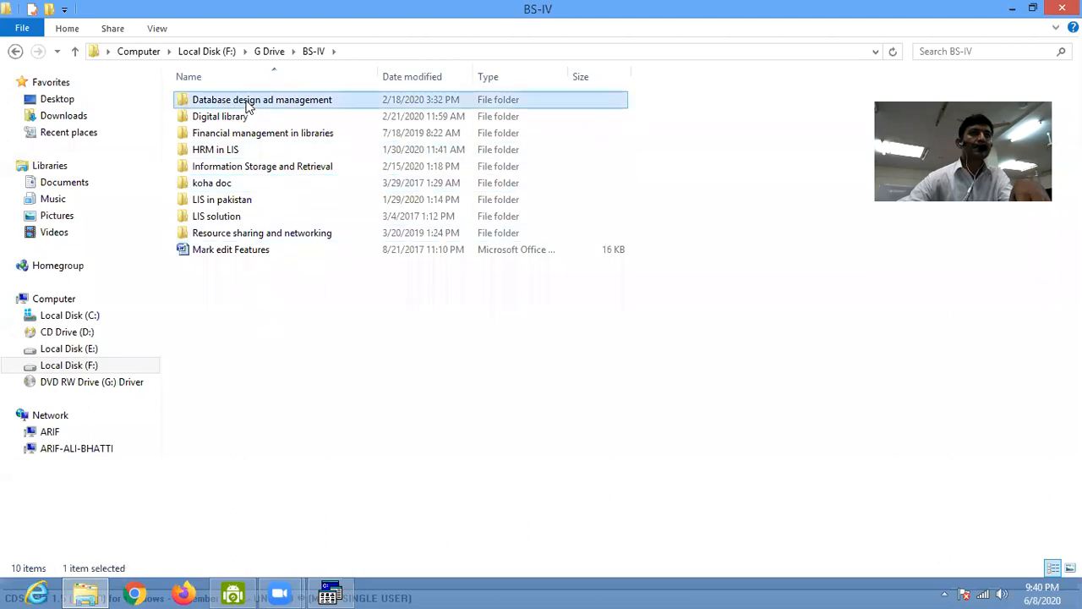
{"action": "left_click", "coordinate": [187, 220]}
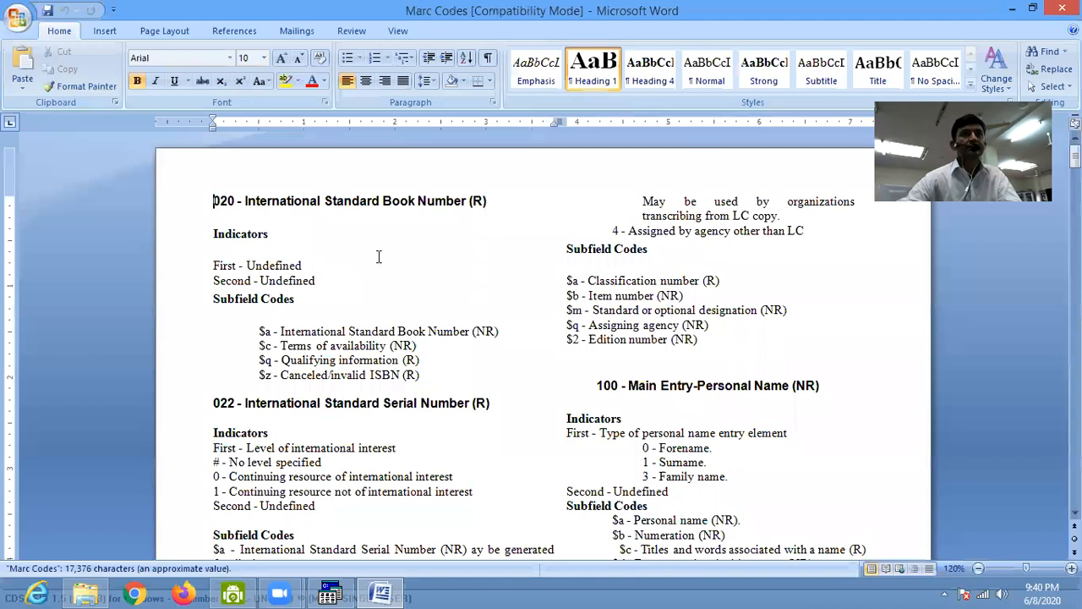
- Highlight the 020 tag, its title and (R) marker, and the 022 heading in Marc Codes
{"action": "scroll", "coordinate": [411, 273], "scroll_direction": "up", "scroll_amount": 2, "text": "ctrl"}
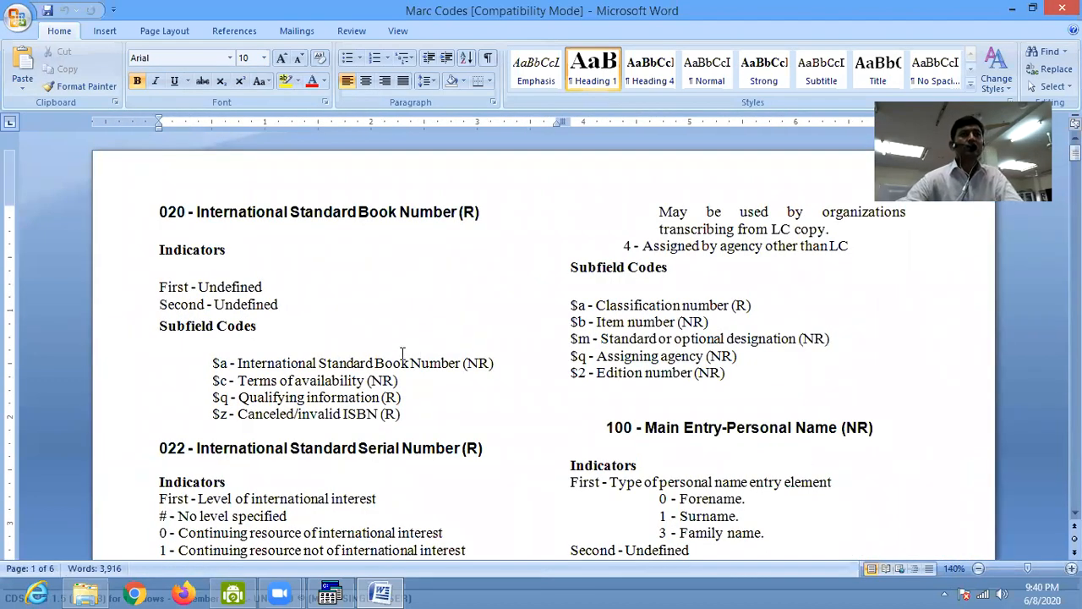
{"action": "left_click_drag", "start_coordinate": [160, 212], "coordinate": [248, 213]}
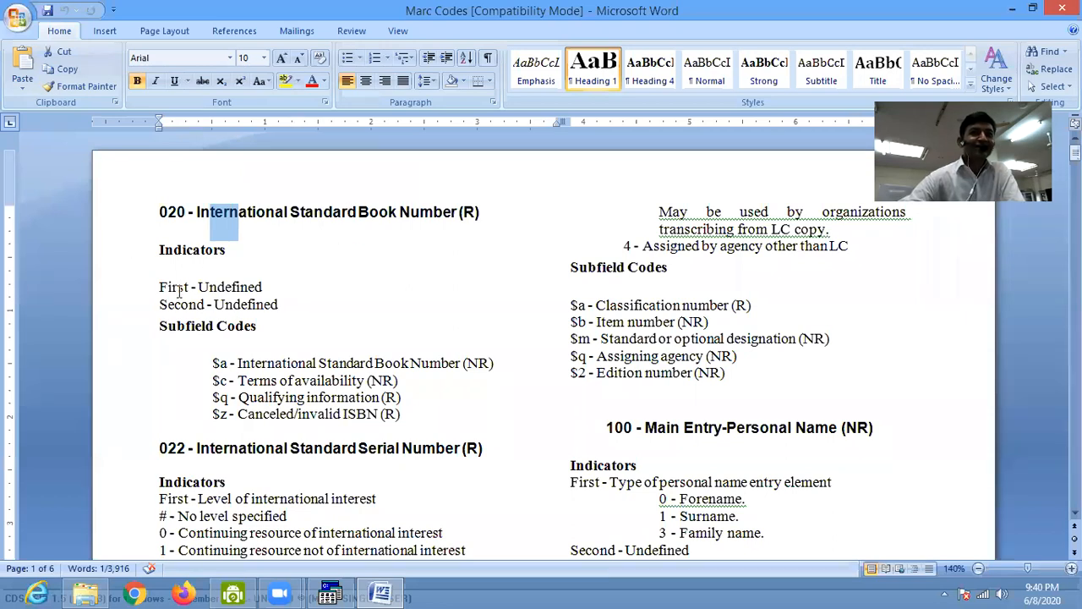
{"action": "left_click", "coordinate": [172, 216]}
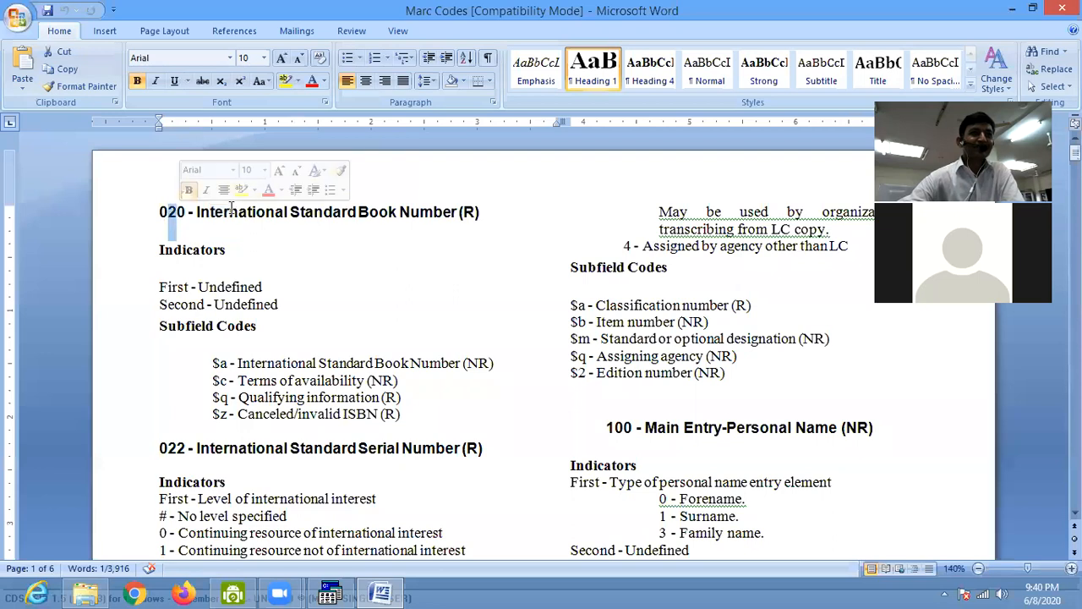
{"action": "left_click_drag", "start_coordinate": [228, 215], "coordinate": [276, 216]}
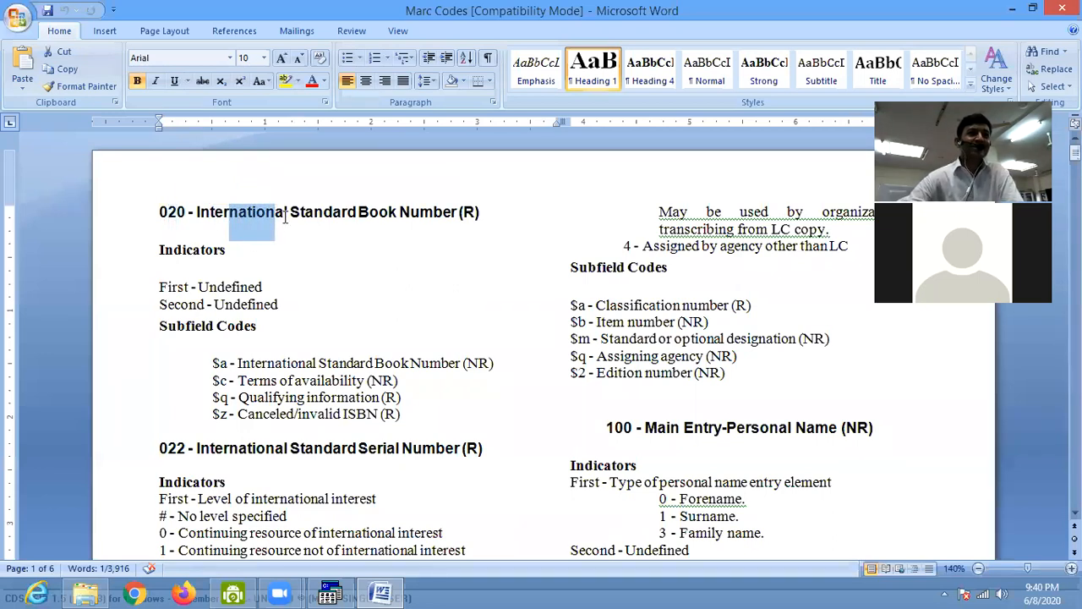
{"action": "left_click_drag", "start_coordinate": [460, 213], "coordinate": [483, 209]}
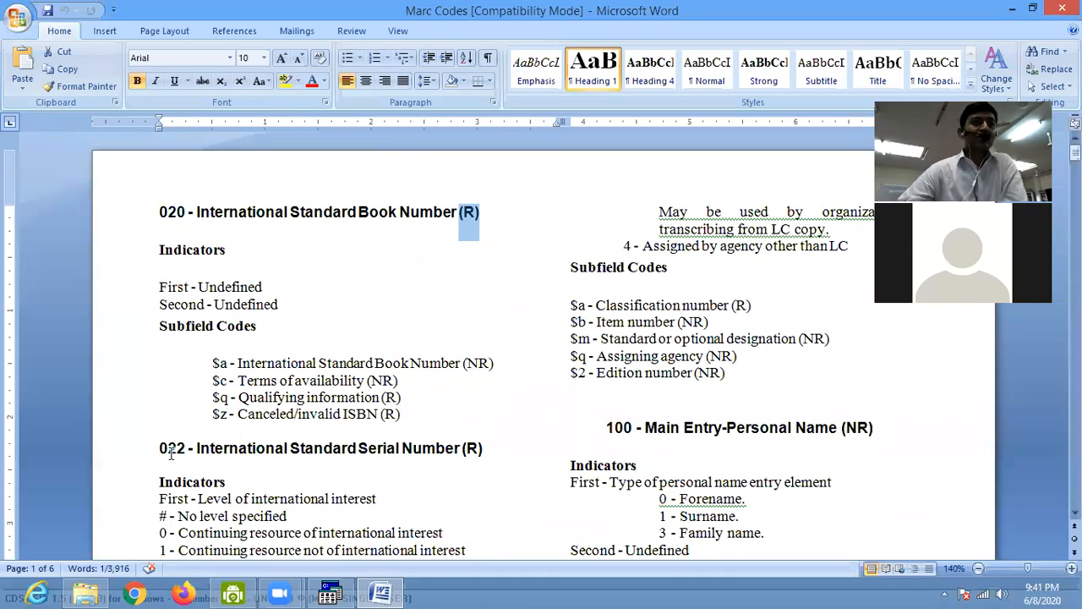
{"action": "left_click_drag", "start_coordinate": [188, 448], "coordinate": [280, 449]}
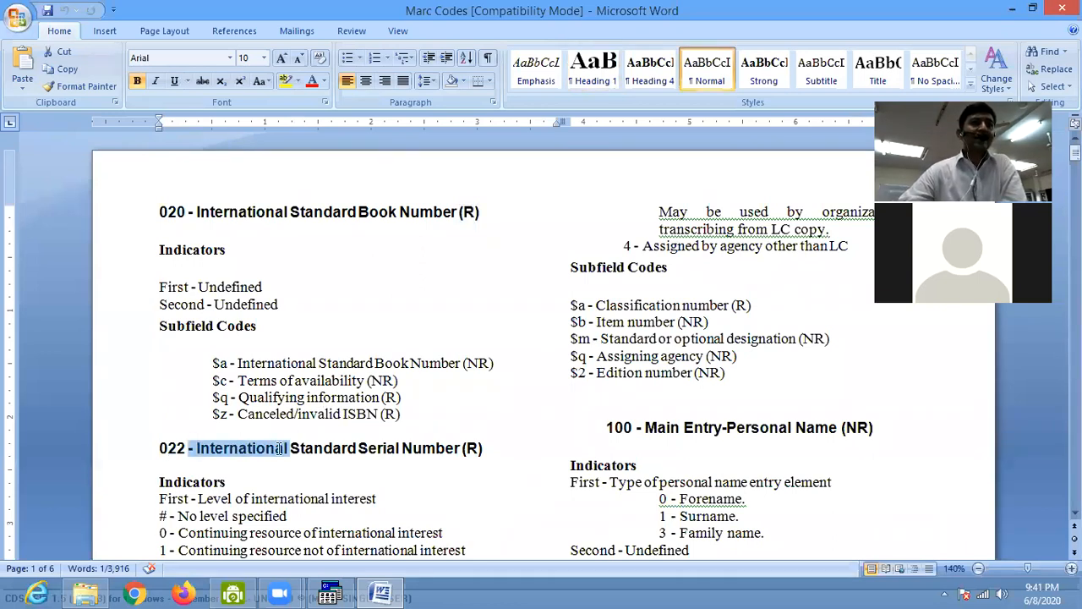
- Zoom Word to 140% and highlight the 100 tag and its subfield entries
{"action": "scroll", "coordinate": [513, 391], "scroll_direction": "down", "scroll_amount": 2}
{"action": "left_click_drag", "start_coordinate": [608, 324], "coordinate": [645, 325]}
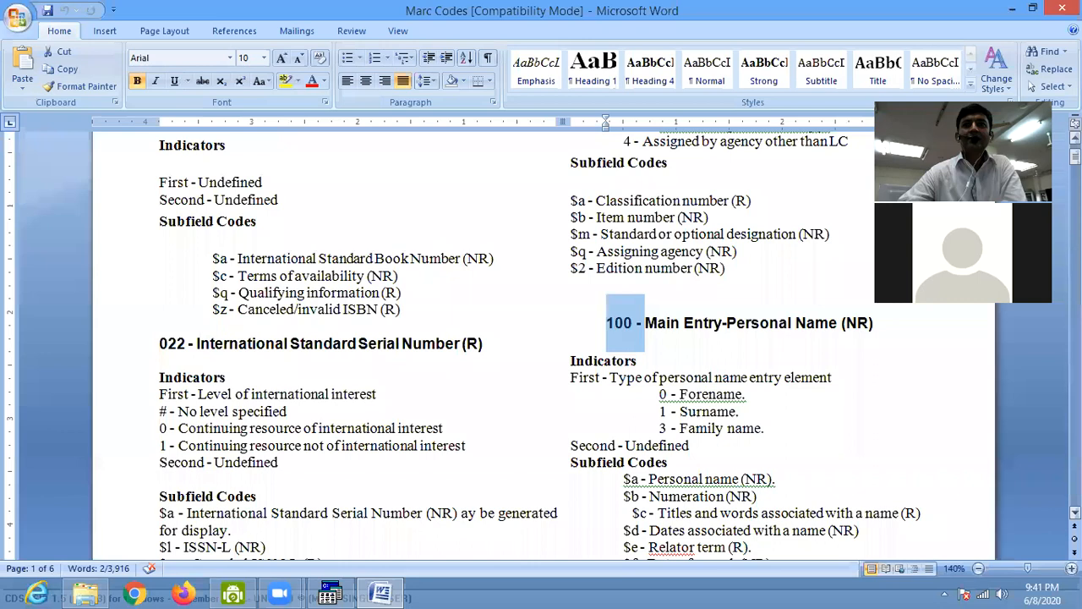
{"action": "left_click", "coordinate": [962, 252]}
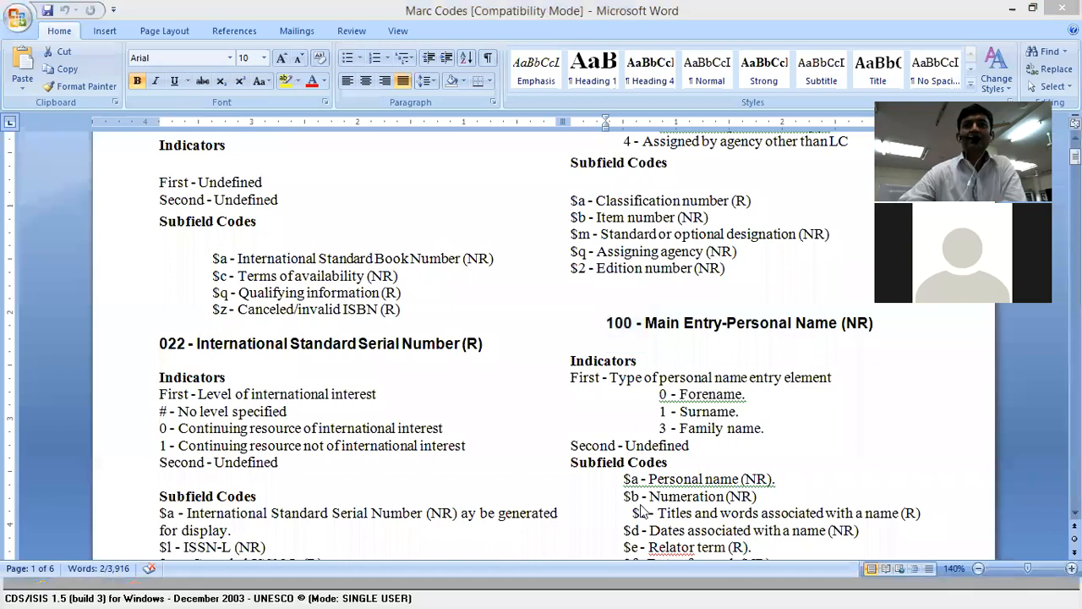
{"action": "scroll", "coordinate": [657, 483], "scroll_direction": "down", "scroll_amount": 3}
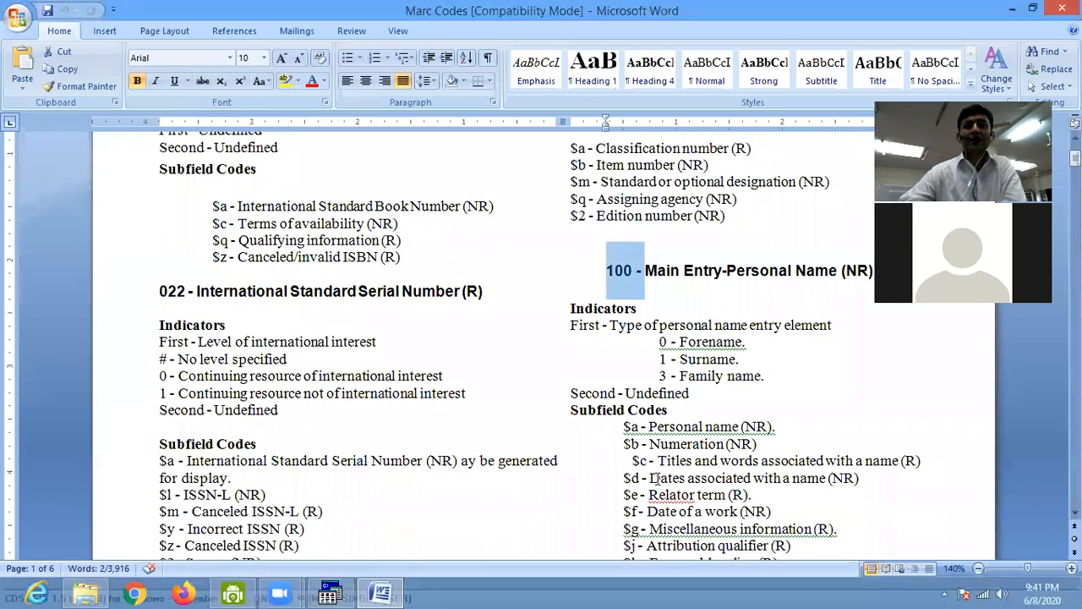
{"action": "left_click_drag", "start_coordinate": [649, 325], "coordinate": [687, 373]}
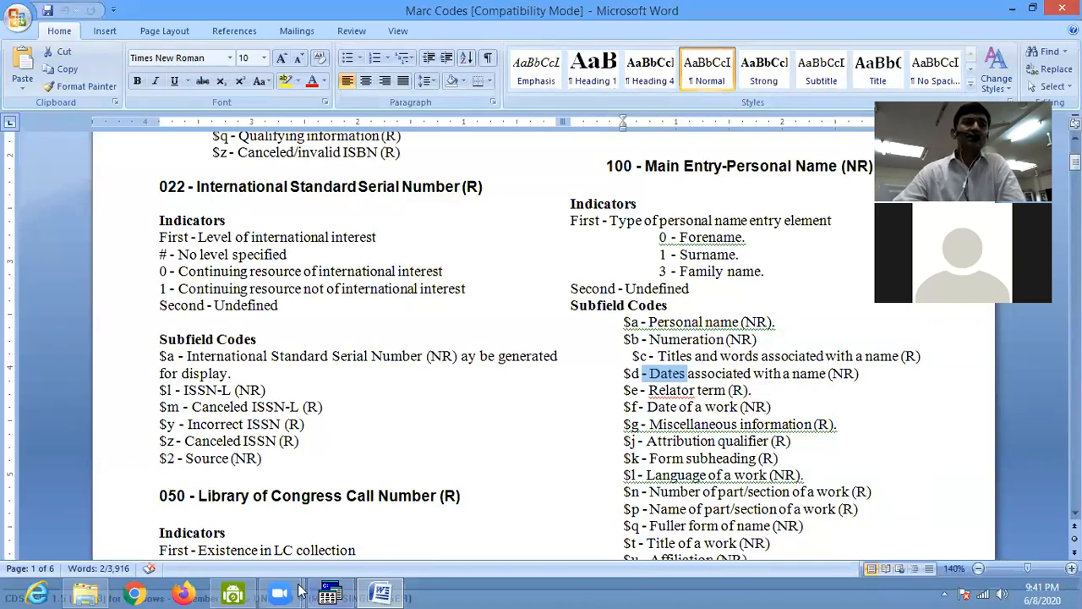
{"action": "left_click", "coordinate": [328, 589]}
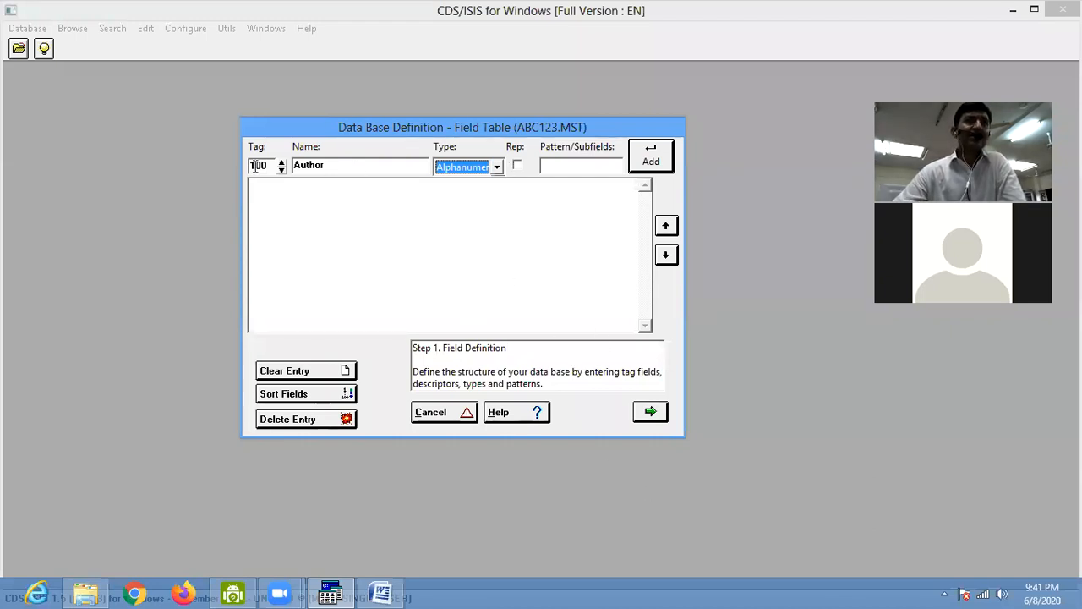
- Check the 100 heading's NR marker, then add field 100 Author with subfields abcde
{"action": "left_click", "coordinate": [380, 591]}
{"action": "left_click_drag", "start_coordinate": [841, 166], "coordinate": [867, 162]}
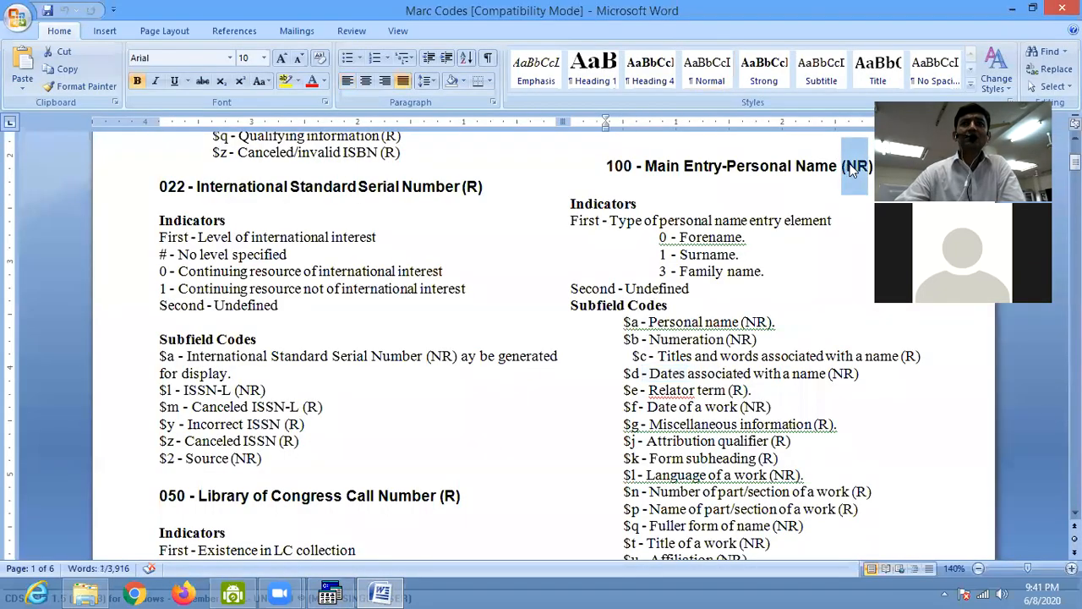
{"action": "left_click", "coordinate": [380, 591]}
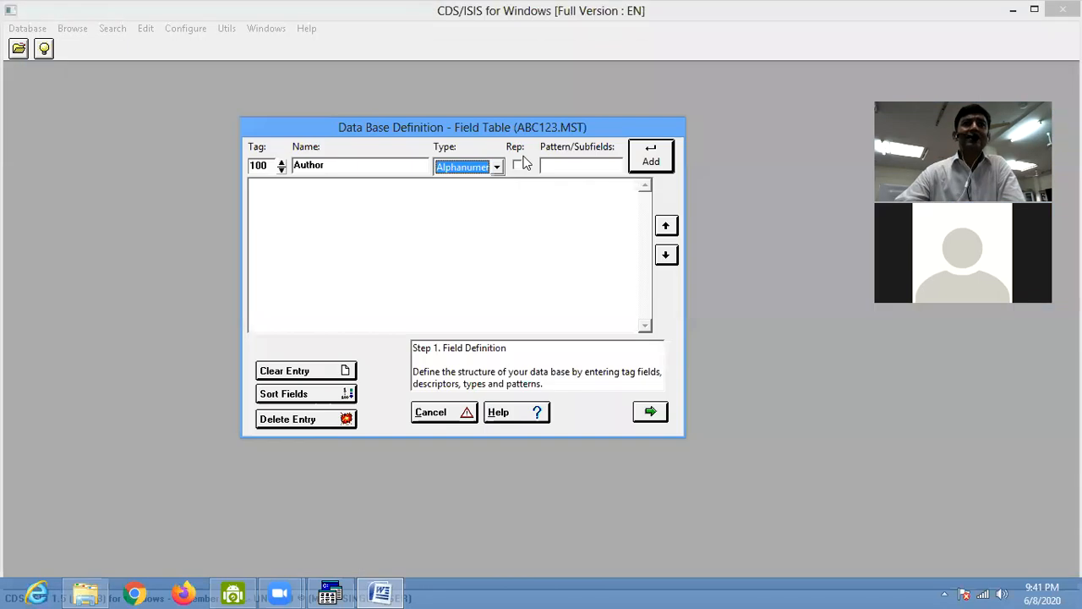
{"action": "left_click", "coordinate": [543, 169]}
{"action": "type", "text": "abced"}
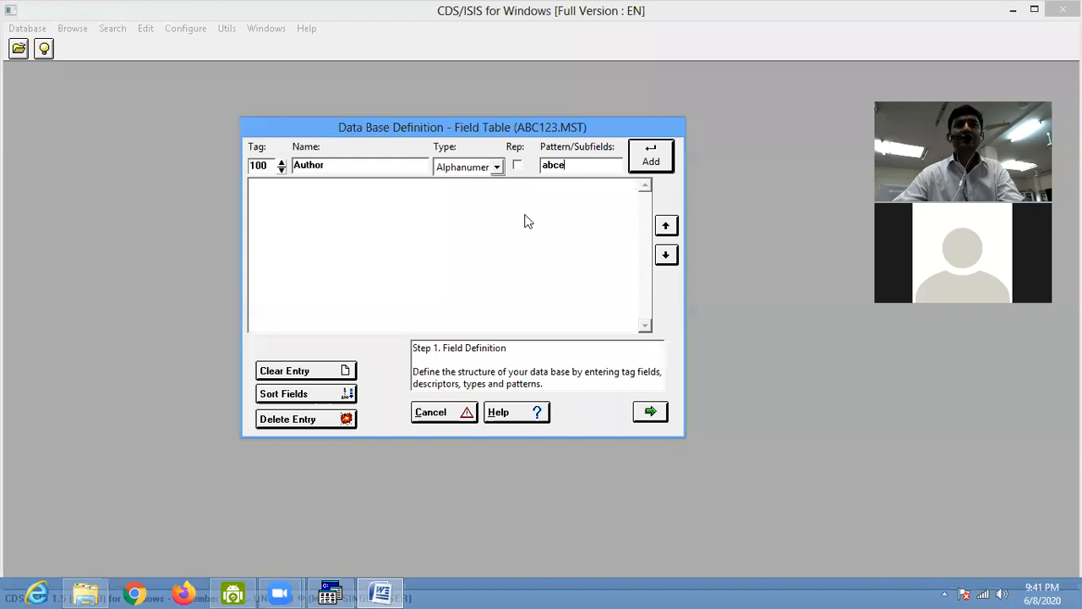
{"action": "key", "text": "BackSpace"}
{"action": "key", "text": "BackSpace"}
{"action": "type", "text": "de"}
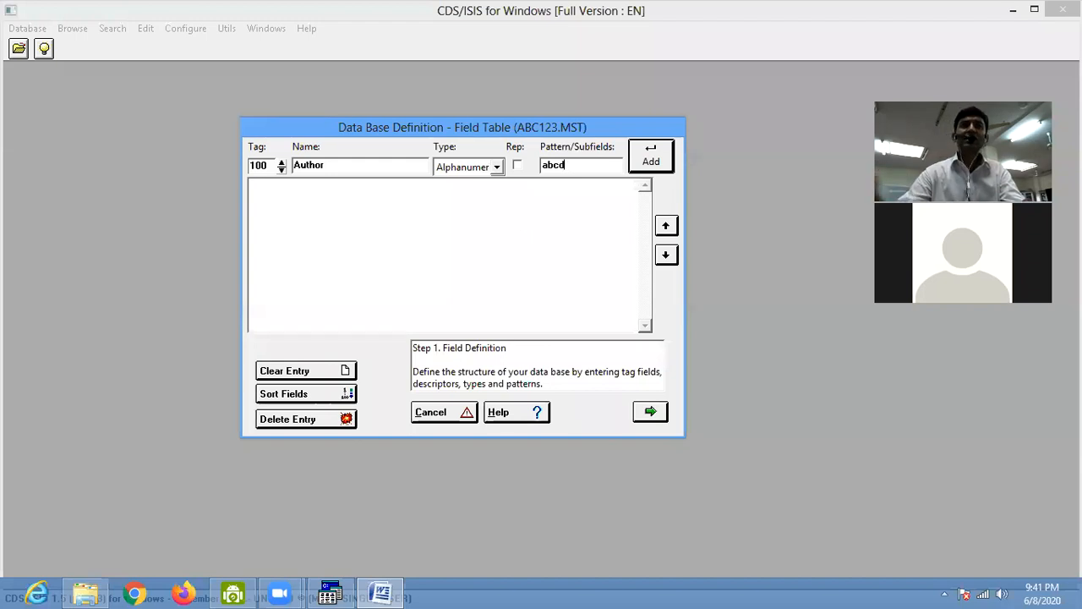
{"action": "left_click", "coordinate": [640, 162]}
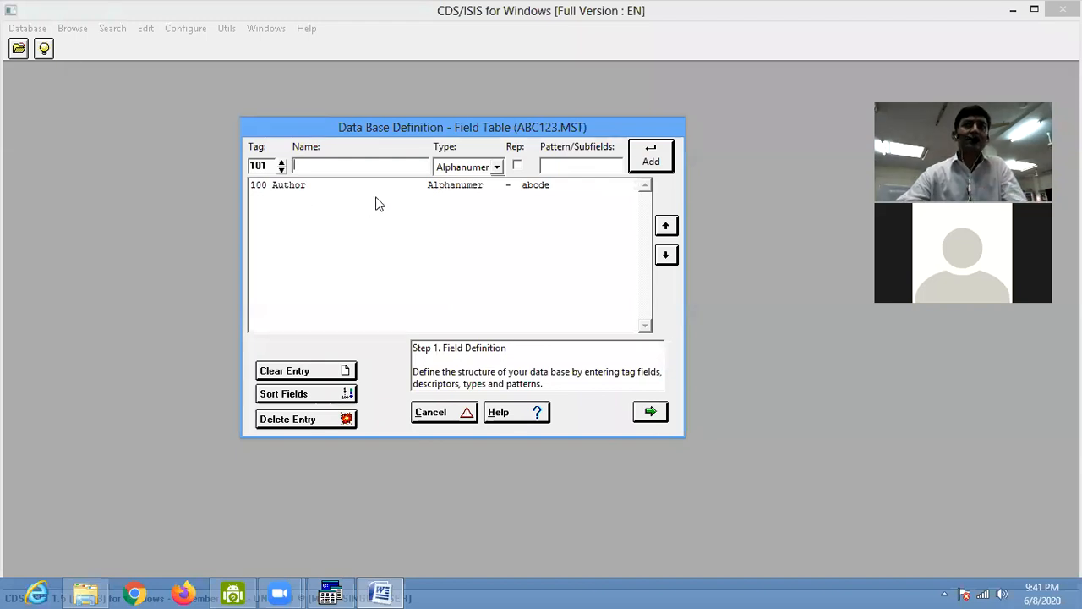
- Enter tag 020 for the next field and look back at the Marc Codes document
{"action": "double_click", "coordinate": [269, 166]}
{"action": "type", "text": "020"}
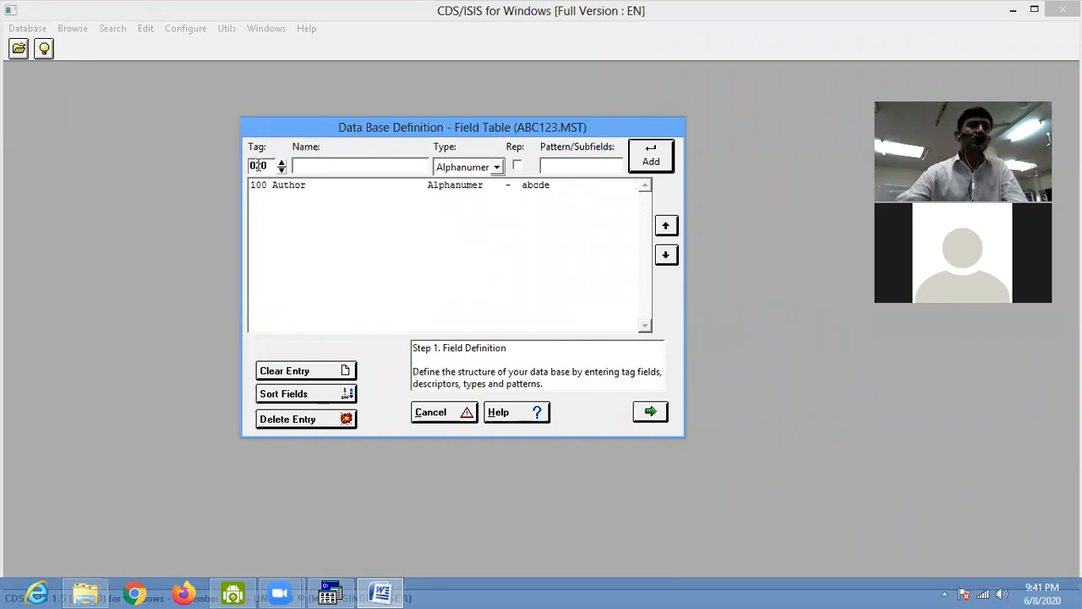
{"action": "left_click", "coordinate": [317, 165]}
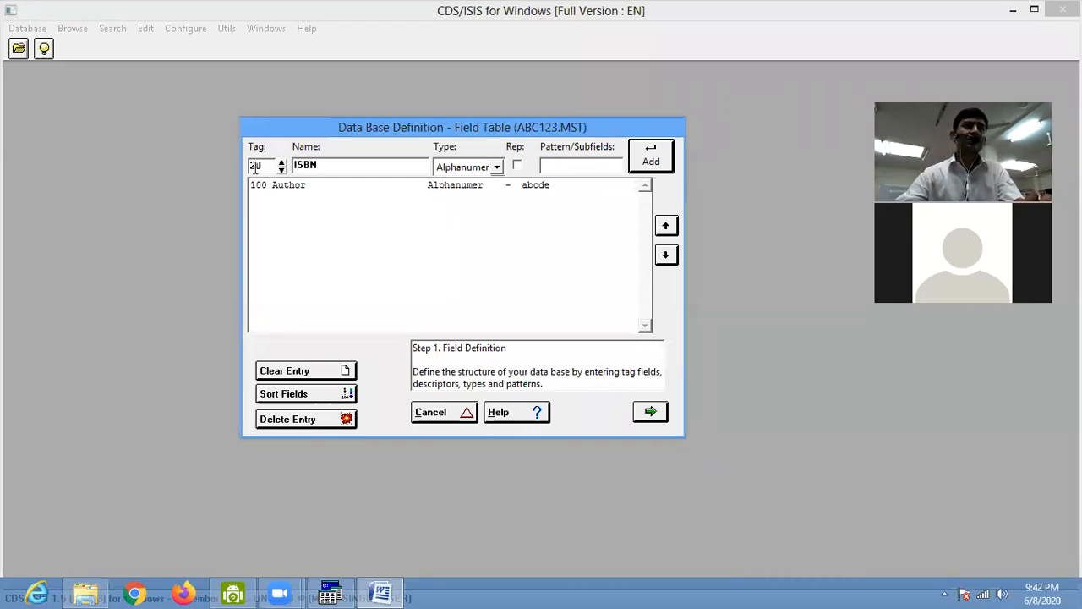
{"action": "left_click", "coordinate": [380, 591]}
{"action": "scroll", "coordinate": [250, 193], "scroll_direction": "up", "scroll_amount": 5}
- Mark the ISBN field repeatable per 020's (R) marker, then review its $a, $c, $q, $z subfields
{"action": "double_click", "coordinate": [467, 212]}
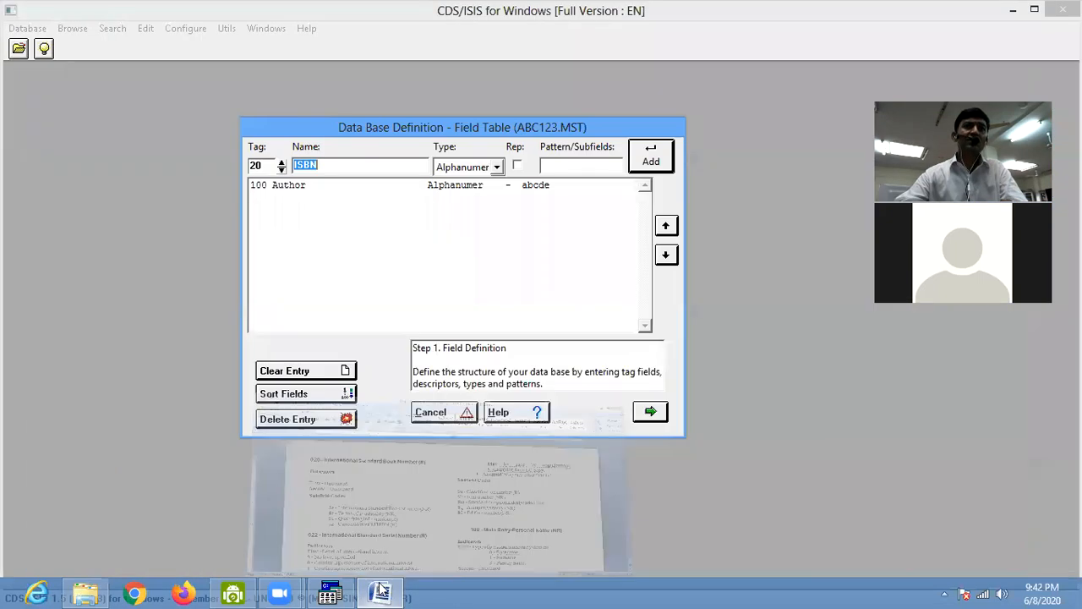
{"action": "left_click", "coordinate": [393, 592]}
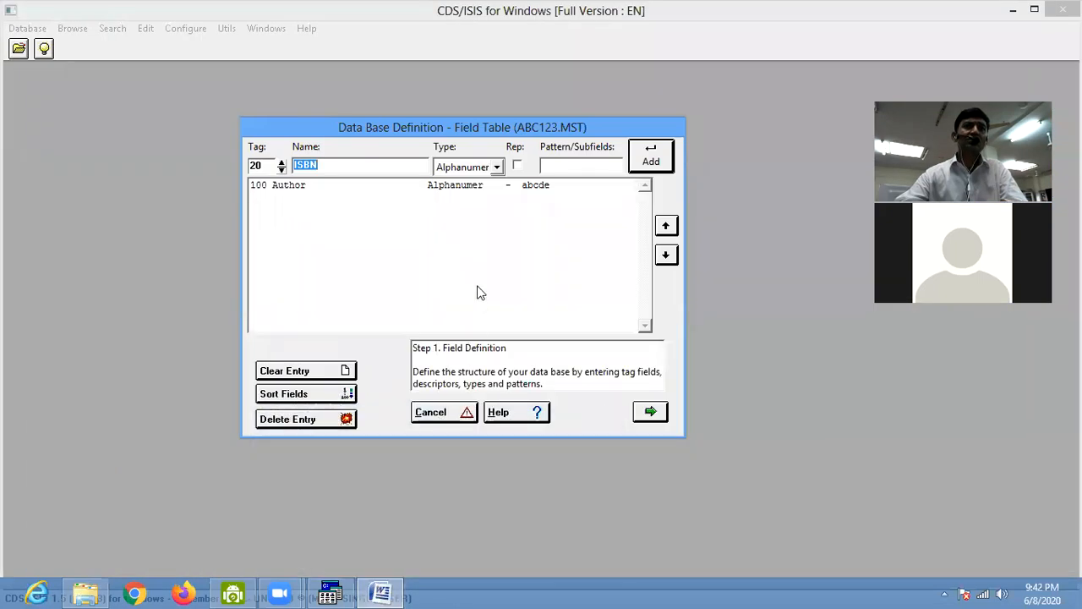
{"action": "left_click", "coordinate": [516, 165]}
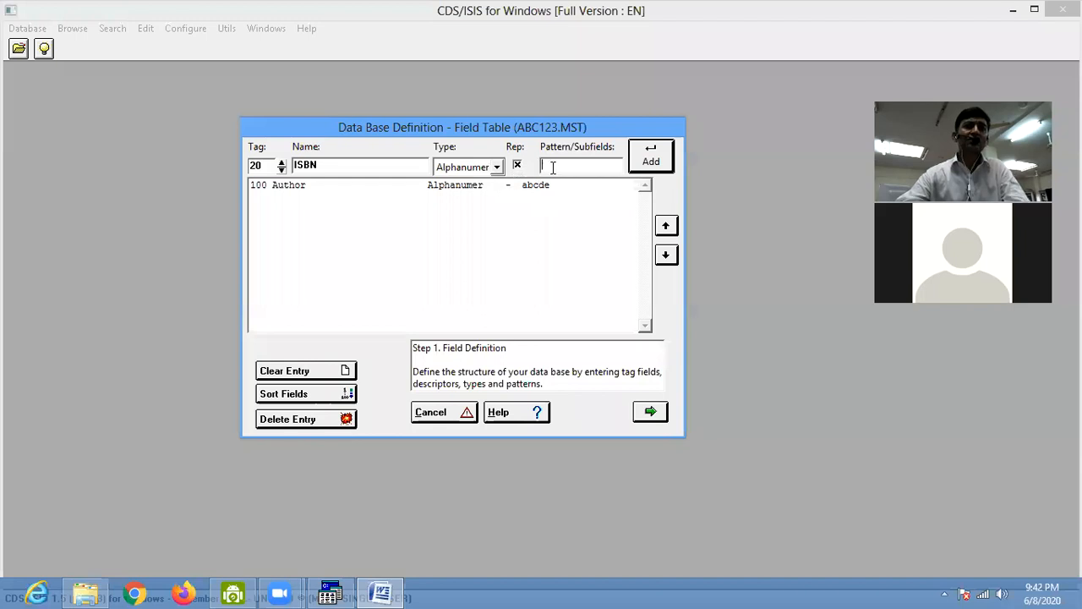
{"action": "left_click", "coordinate": [382, 592]}
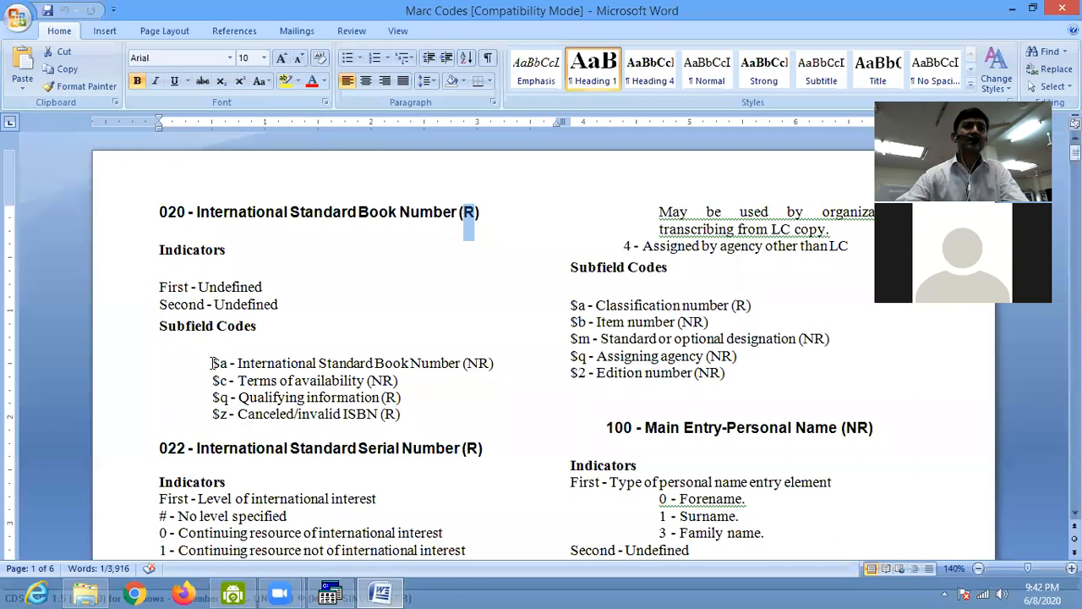
{"action": "left_click_drag", "start_coordinate": [222, 364], "coordinate": [218, 414]}
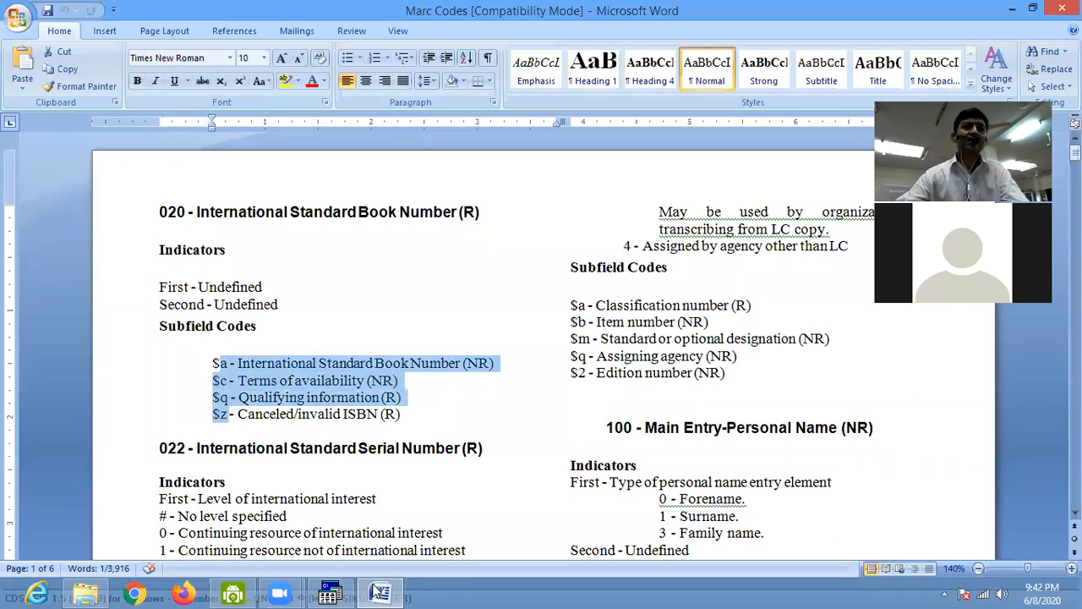
{"action": "left_click", "coordinate": [418, 592]}
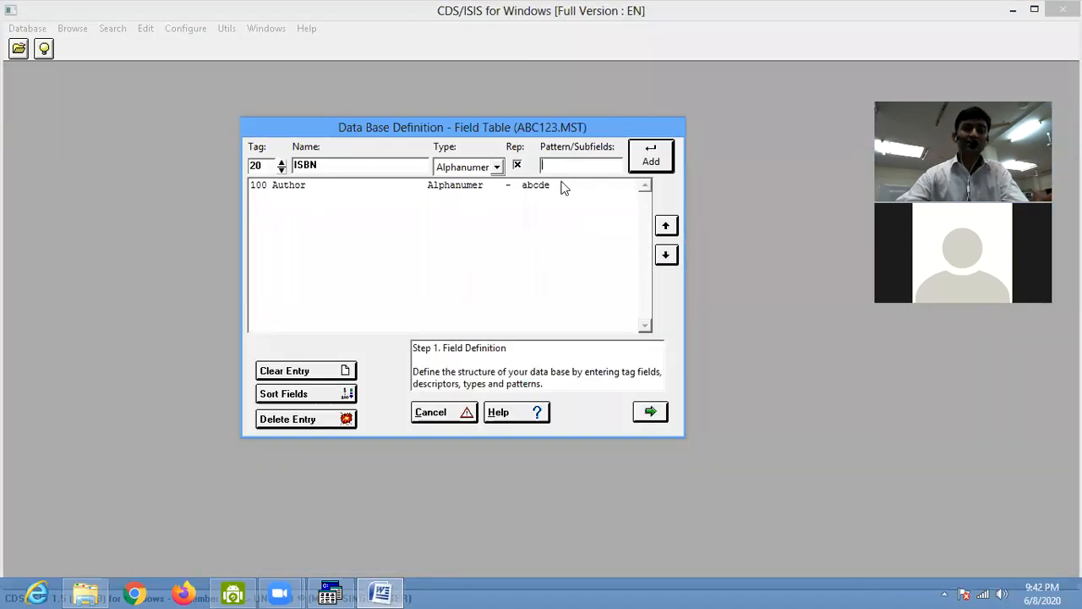
- Add the repeatable 20 ISBN field with subfields acqz to the field table
{"action": "type", "text": "acqz"}
{"action": "left_click", "coordinate": [634, 160]}
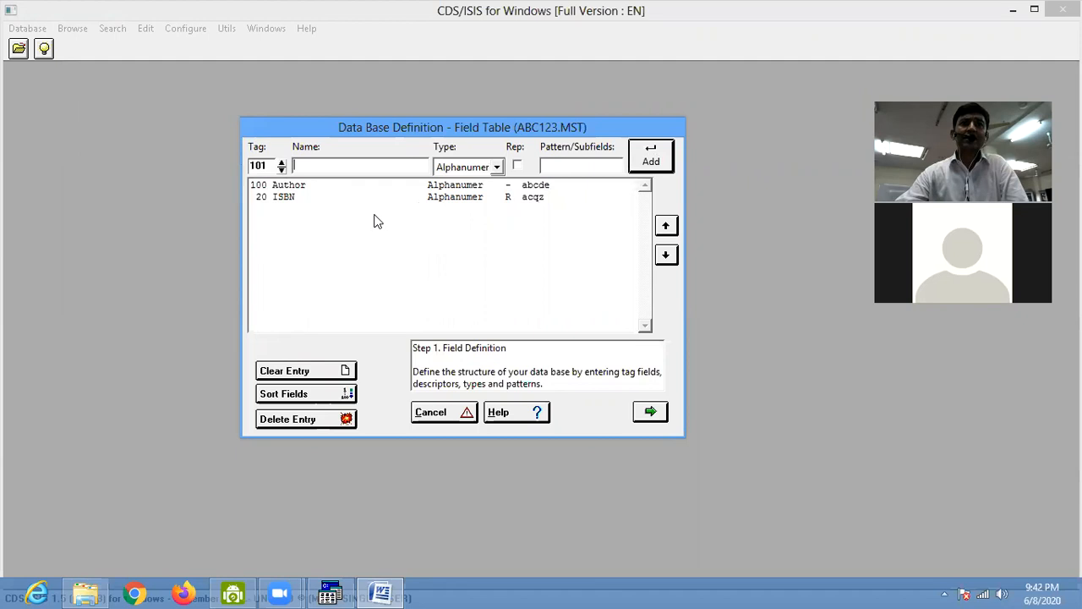
{"action": "left_click", "coordinate": [380, 592]}
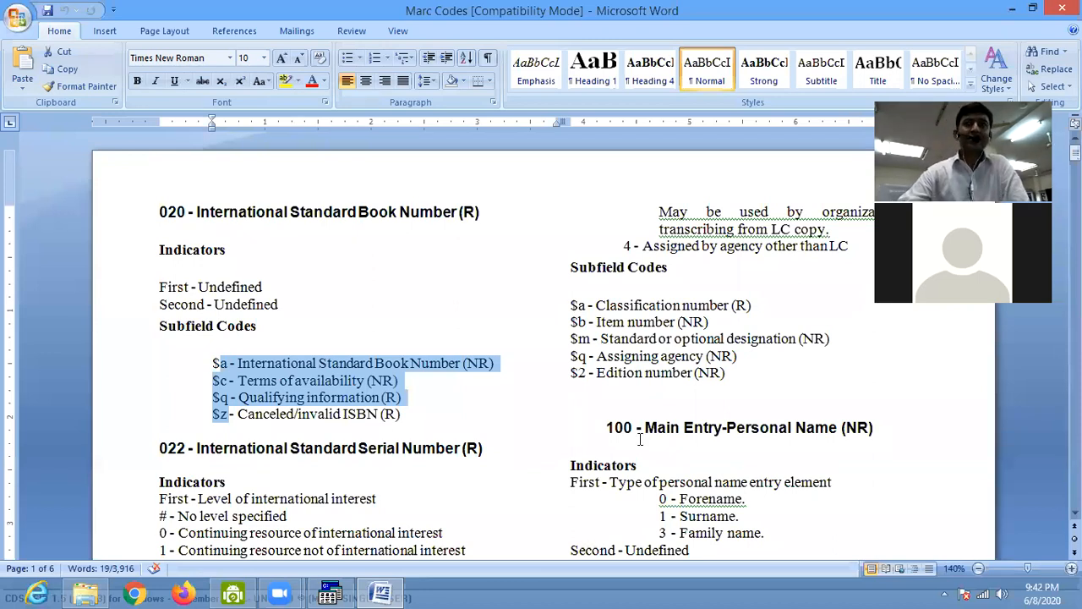
- Scroll further through Marc Codes, then return to the ABC123 field table listing Author and ISBN
{"action": "scroll", "coordinate": [640, 439], "scroll_direction": "down", "scroll_amount": 15}
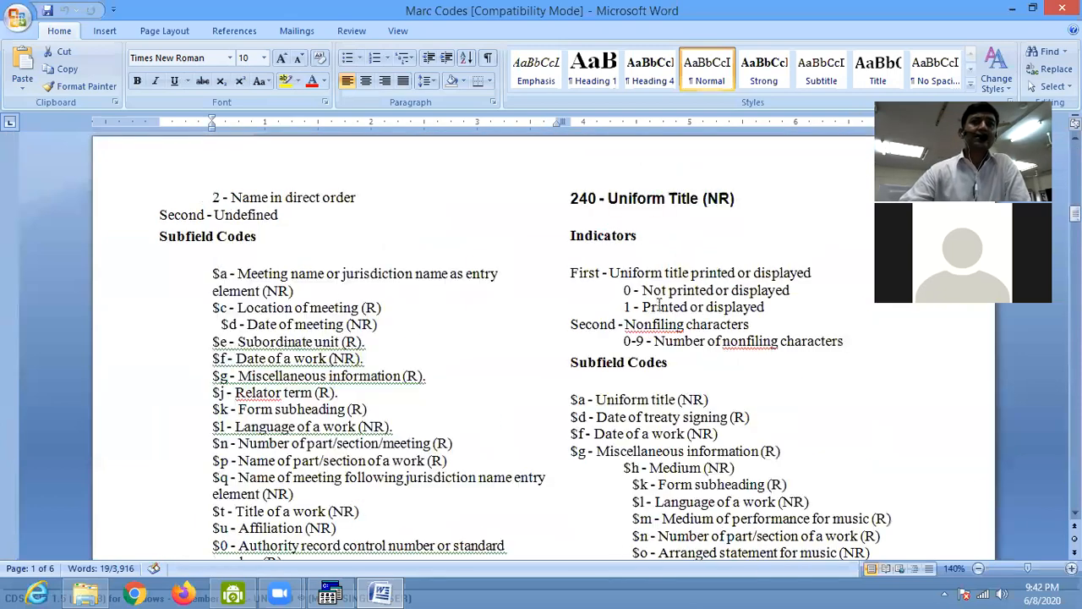
{"action": "scroll", "coordinate": [615, 273], "scroll_direction": "down", "scroll_amount": 20}
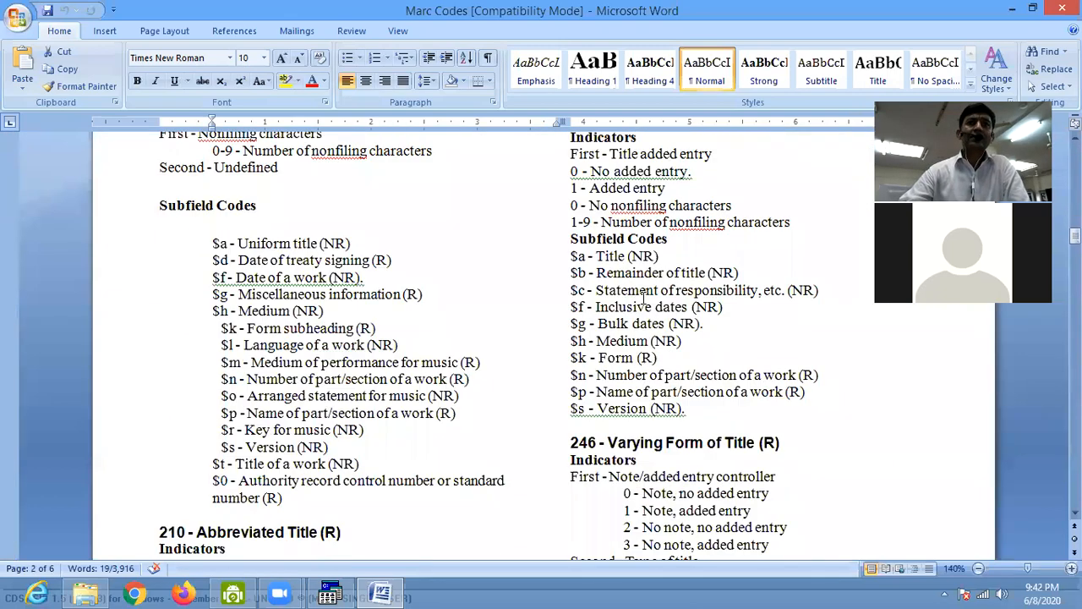
{"action": "scroll", "coordinate": [428, 305], "scroll_direction": "down", "scroll_amount": 15}
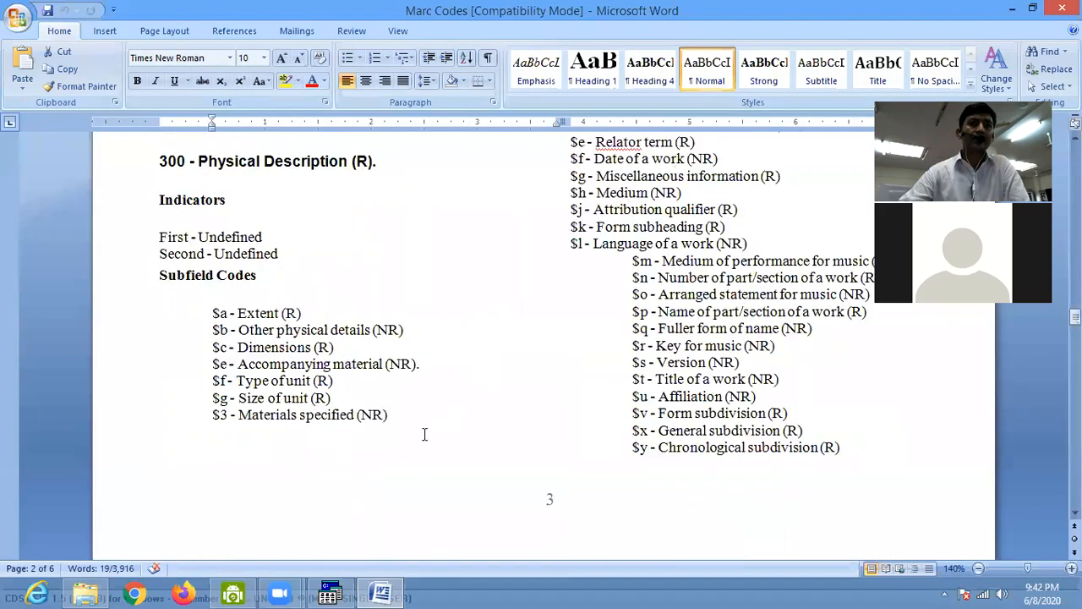
{"action": "left_click", "coordinate": [378, 596]}
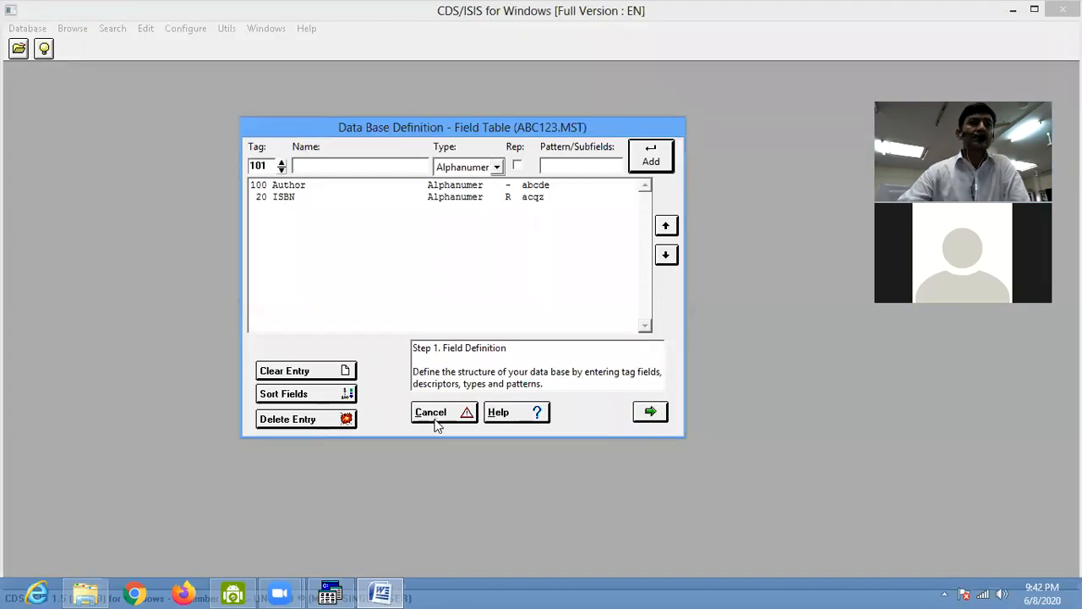
- Add the 20 ISBN and 100 Author fields to the ABC123 data entry worksheet
{"action": "left_click", "coordinate": [653, 413]}
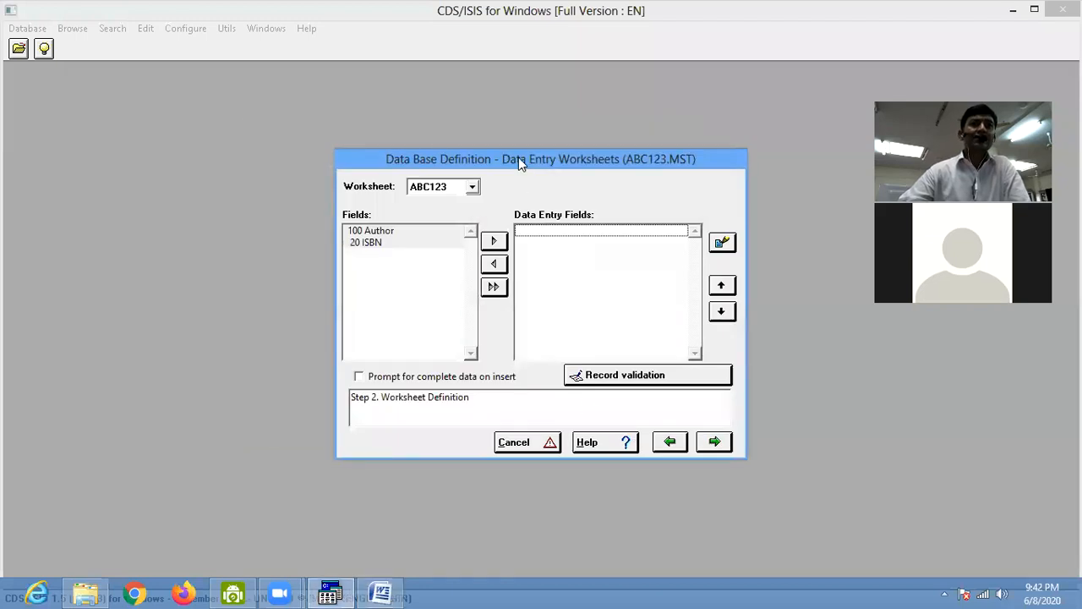
{"action": "left_click_drag", "start_coordinate": [499, 165], "coordinate": [363, 118]}
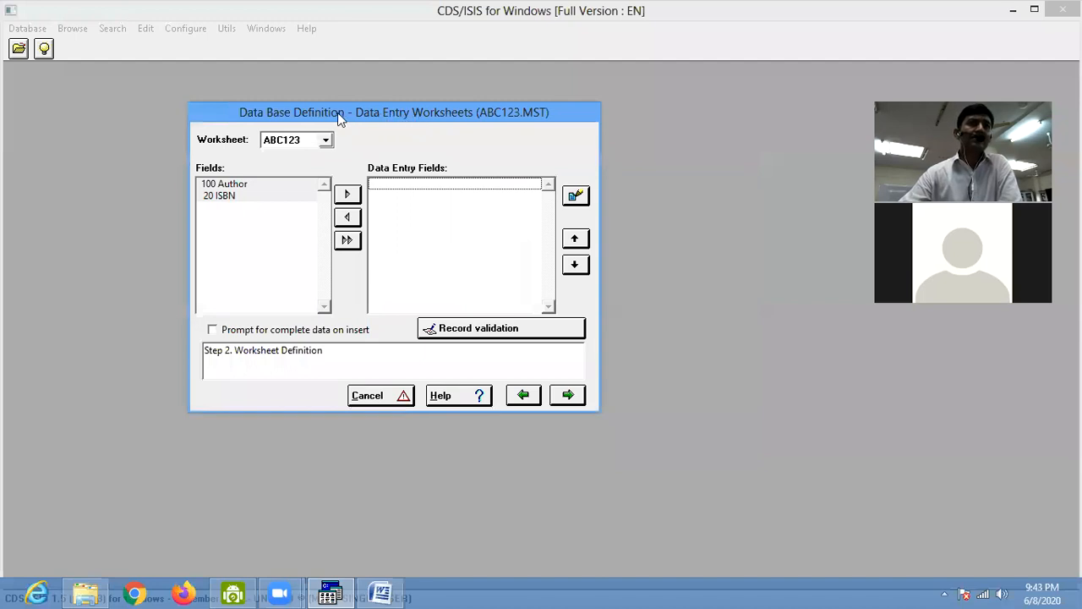
{"action": "left_click", "coordinate": [218, 196]}
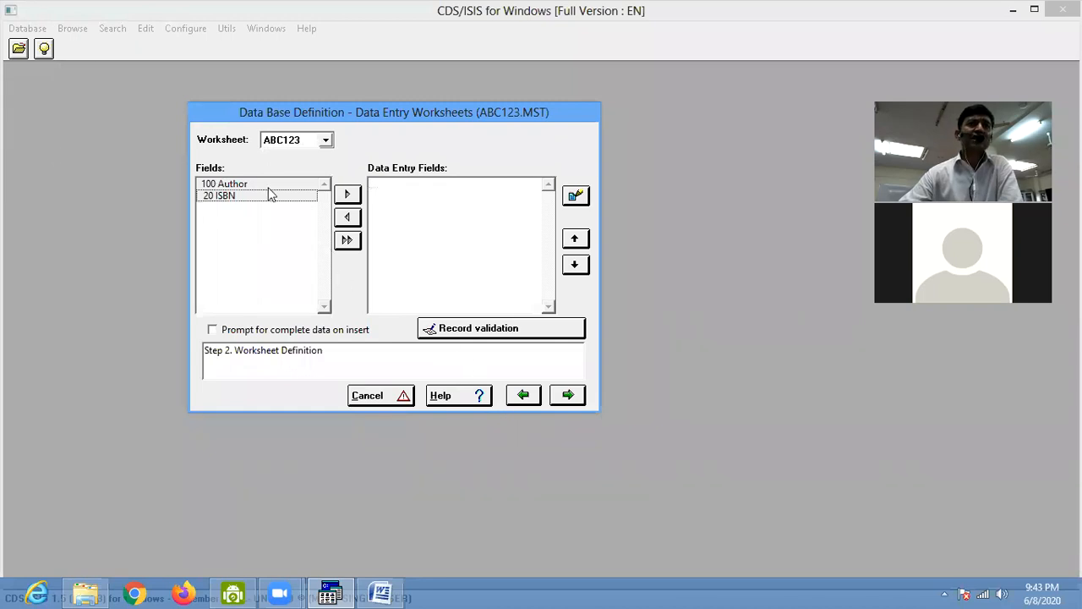
{"action": "left_click", "coordinate": [351, 196]}
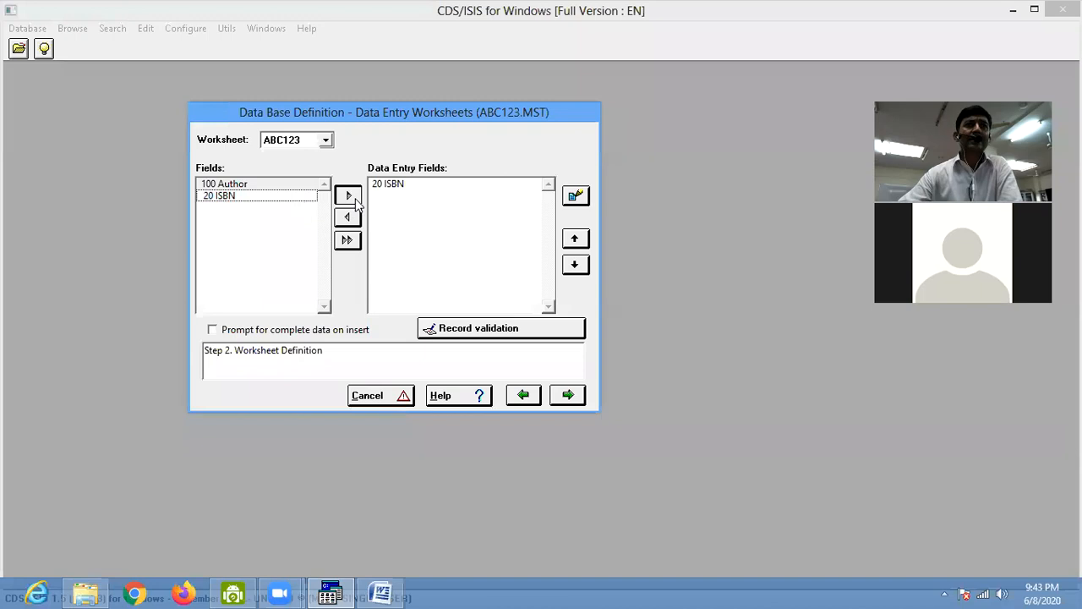
{"action": "left_click", "coordinate": [281, 186]}
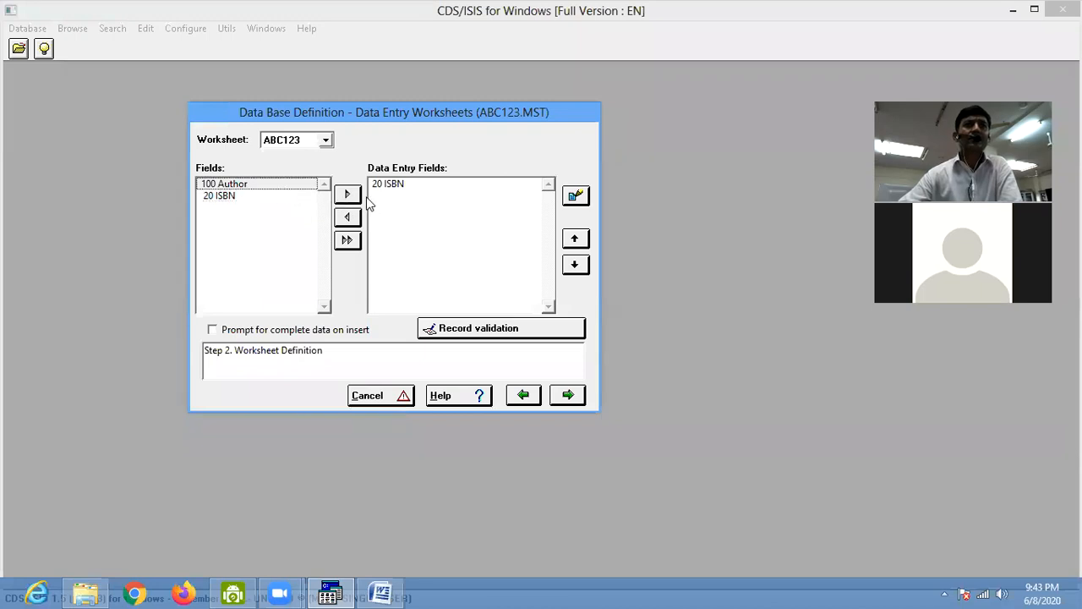
{"action": "left_click", "coordinate": [352, 194]}
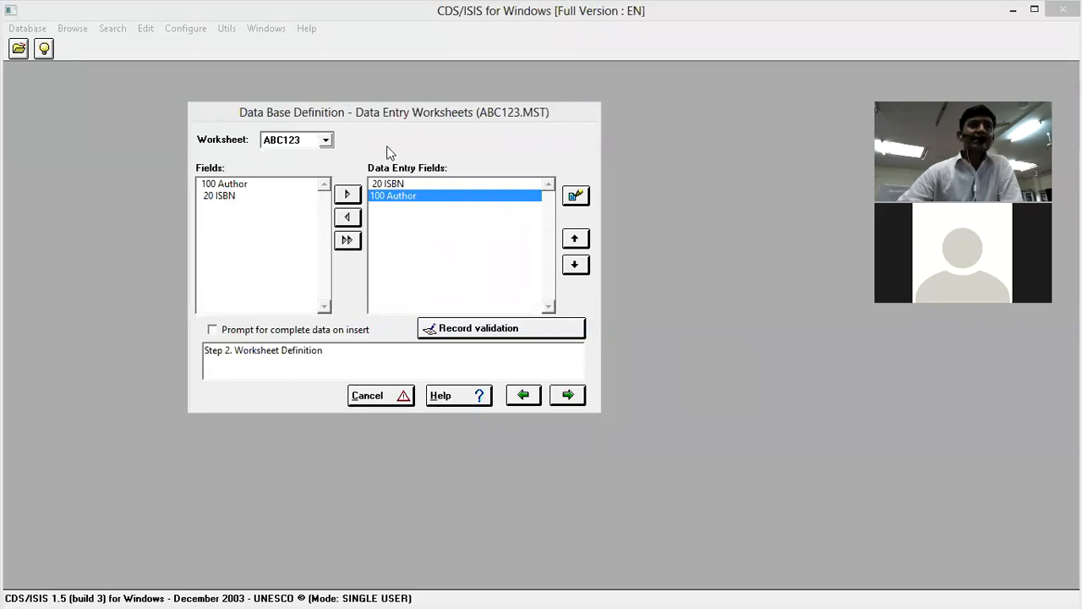
{"action": "left_click_drag", "start_coordinate": [386, 116], "coordinate": [317, 99]}
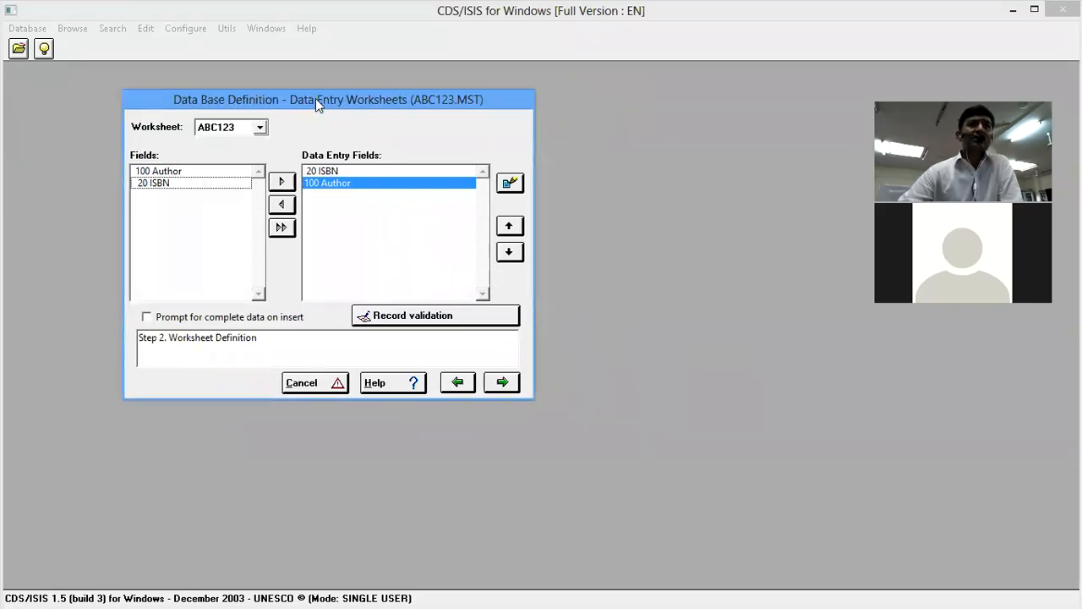
{"action": "left_click", "coordinate": [502, 381]}
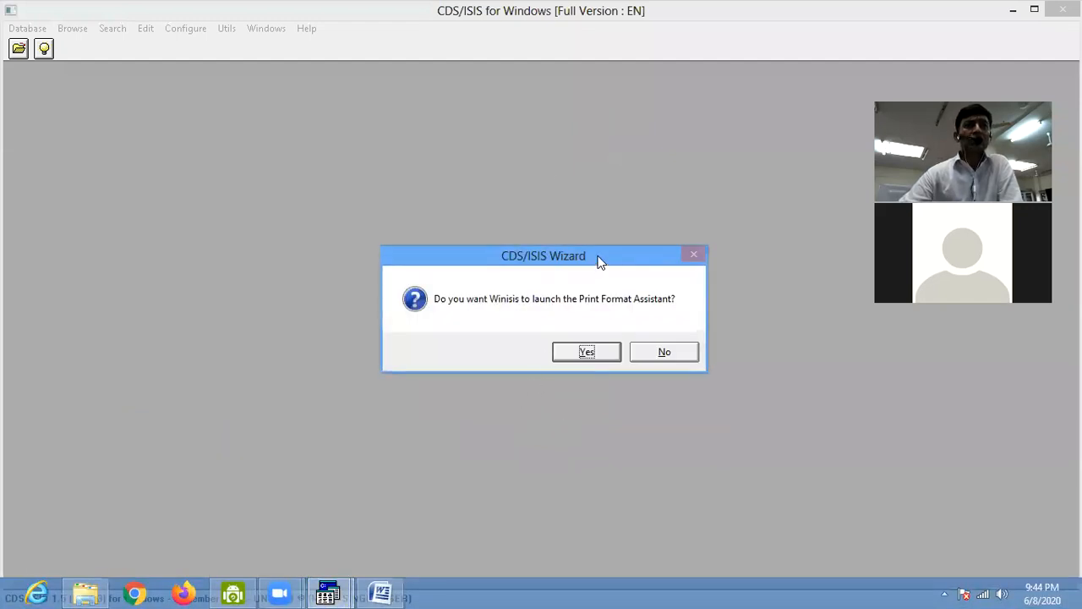
- Generate the ABC123 print format from the Decorated Format template in the Print Format Assistant
{"action": "left_click_drag", "start_coordinate": [597, 262], "coordinate": [479, 168]}
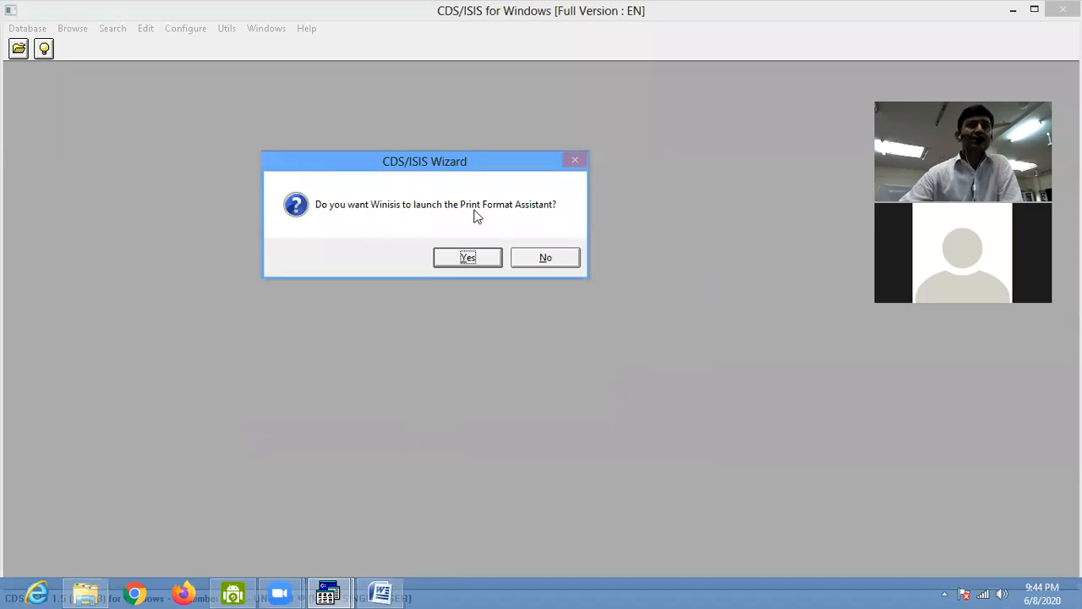
{"action": "left_click", "coordinate": [468, 259]}
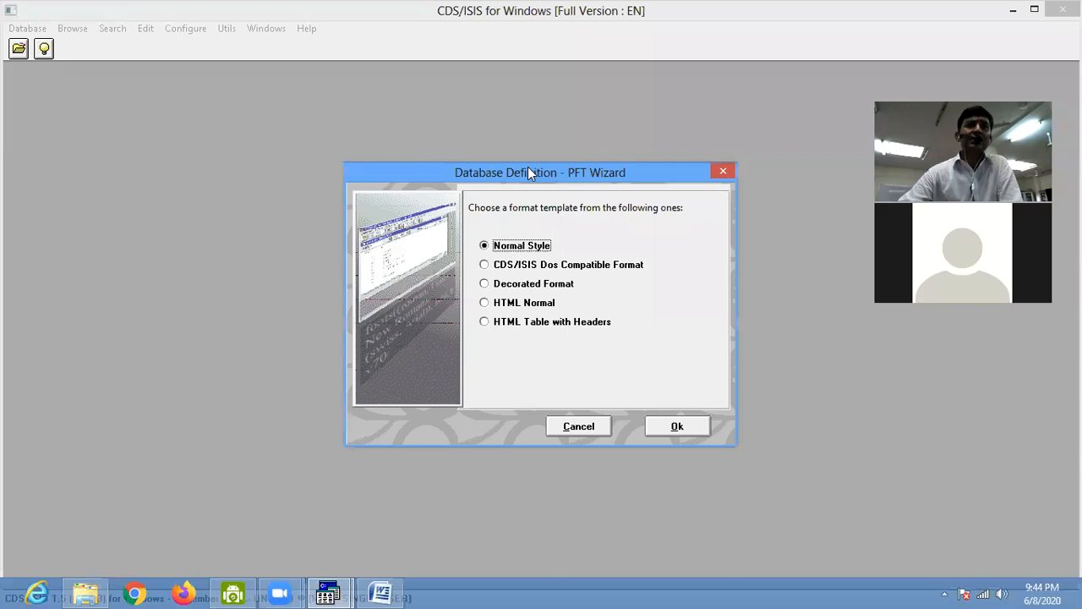
{"action": "left_click_drag", "start_coordinate": [528, 166], "coordinate": [356, 132]}
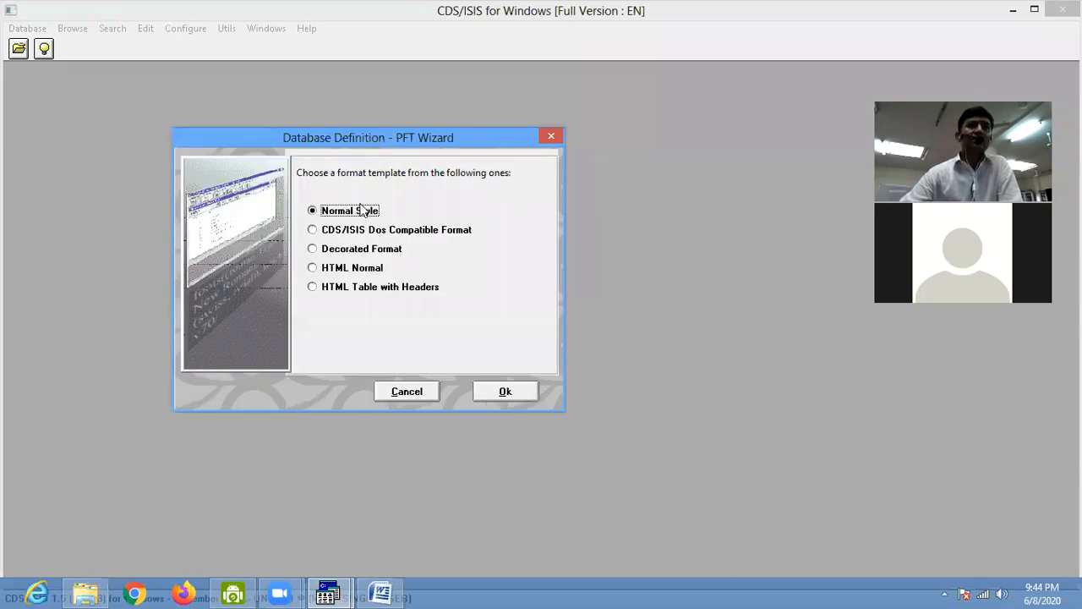
{"action": "left_click", "coordinate": [313, 248]}
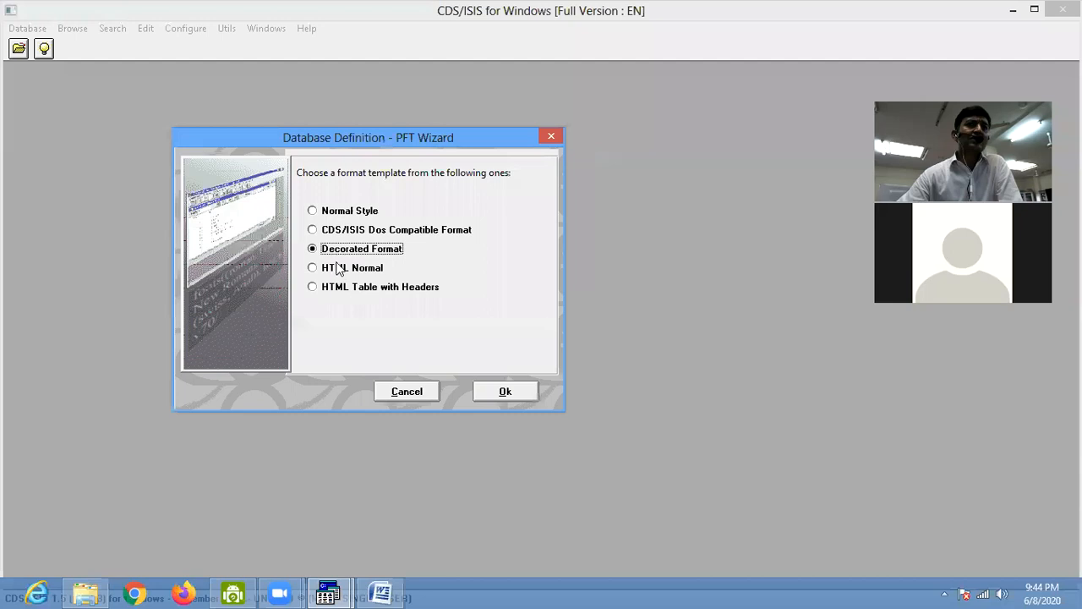
{"action": "left_click", "coordinate": [508, 392]}
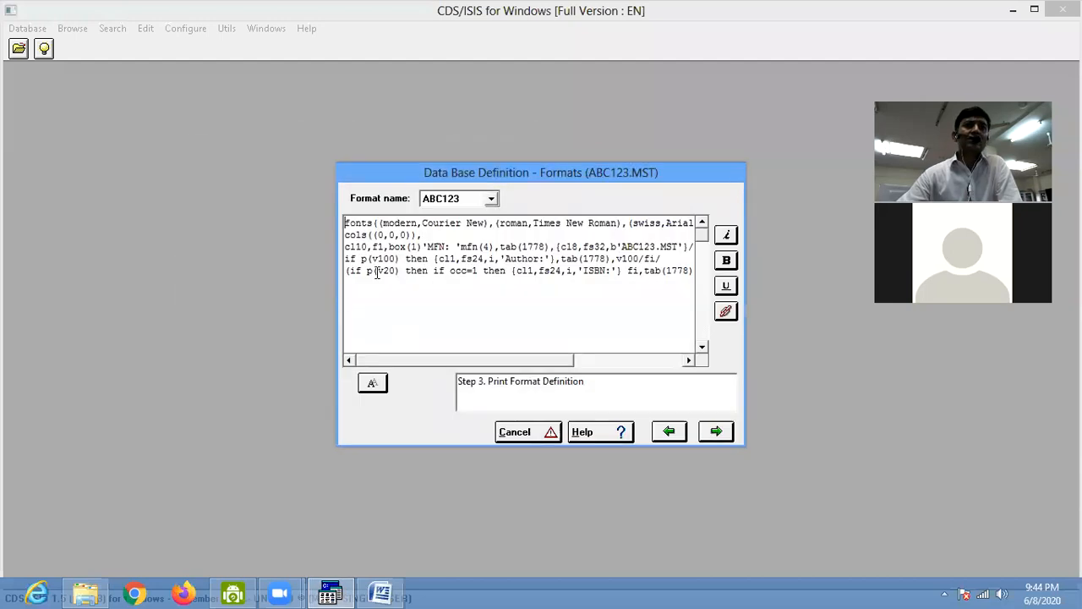
{"action": "left_click_drag", "start_coordinate": [531, 172], "coordinate": [330, 129]}
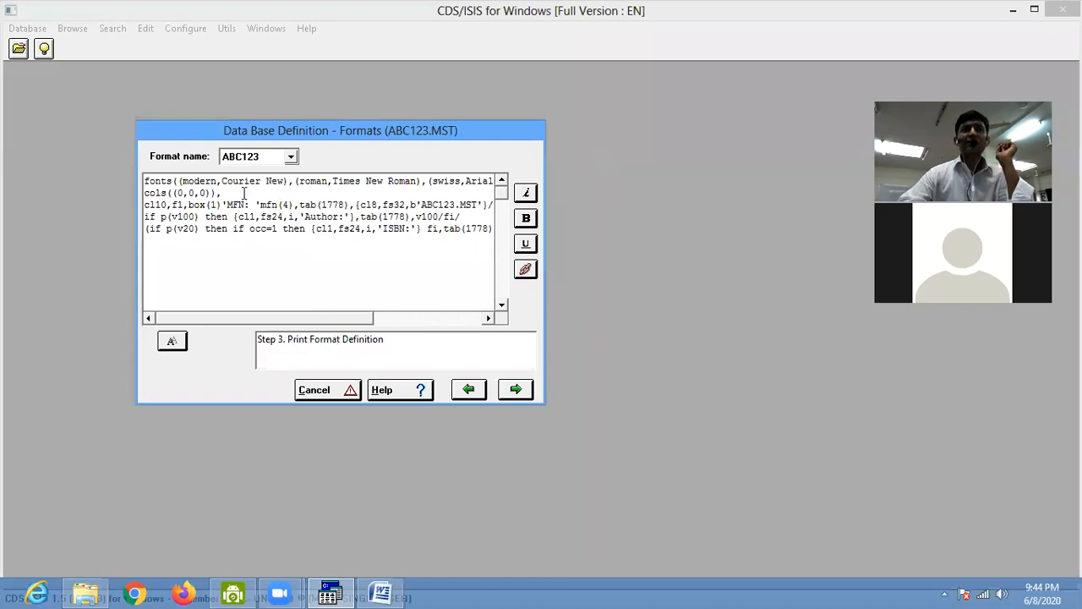
- Accept the generated print format and launch the Dictionary Assistant
{"action": "left_click", "coordinate": [517, 389]}
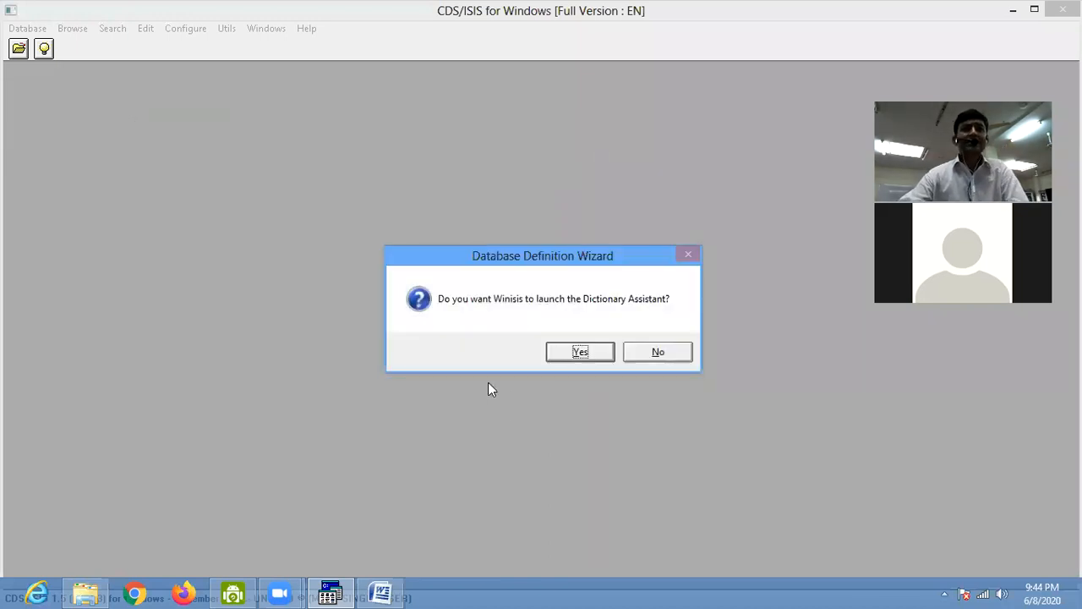
{"action": "left_click_drag", "start_coordinate": [459, 249], "coordinate": [440, 265]}
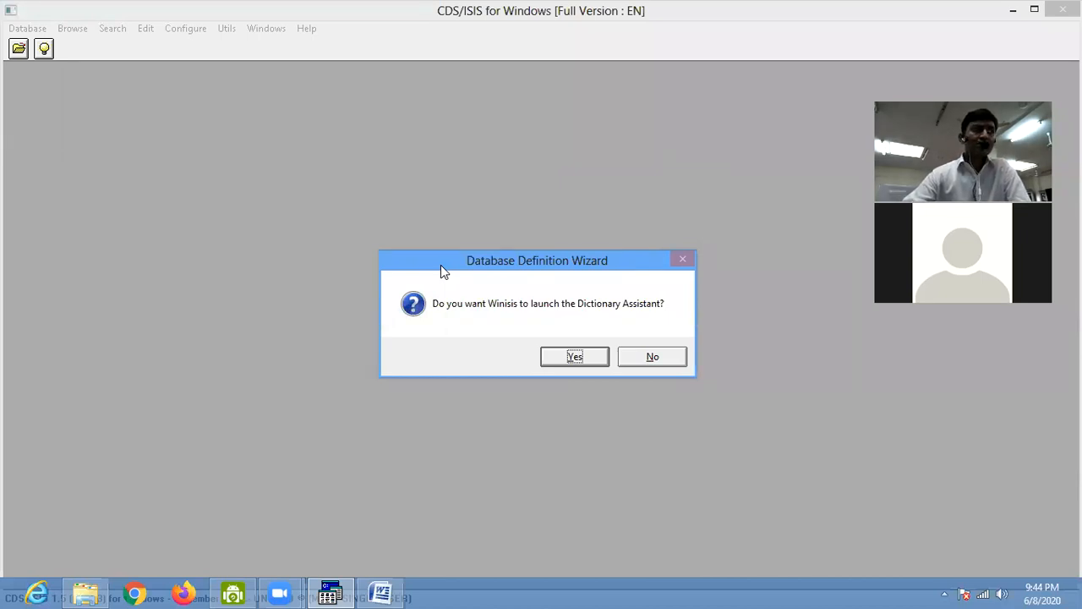
{"action": "left_click_drag", "start_coordinate": [440, 265], "coordinate": [268, 142]}
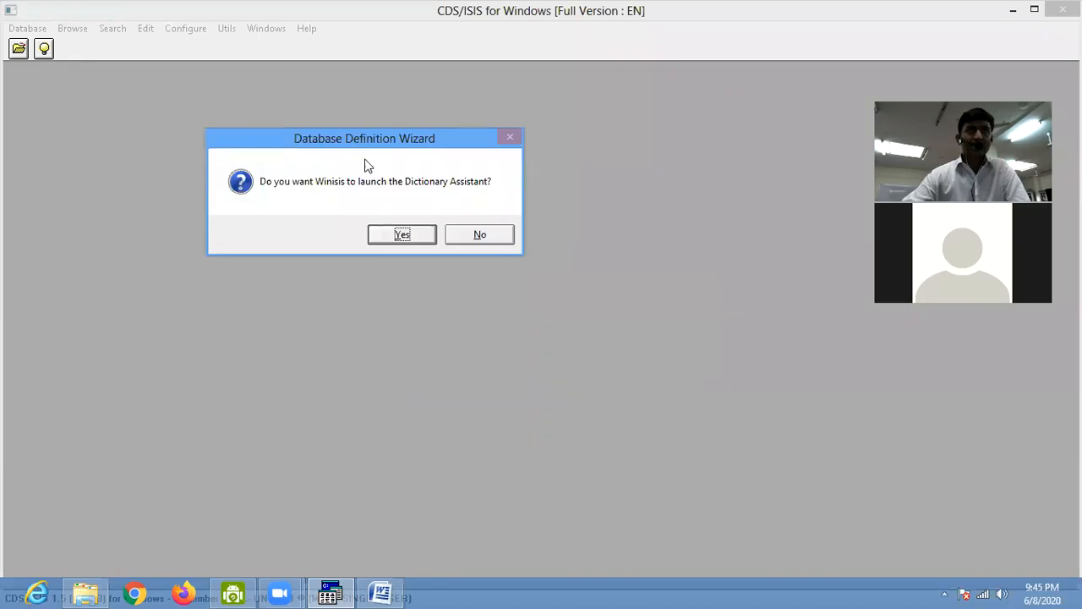
{"action": "left_click", "coordinate": [403, 240]}
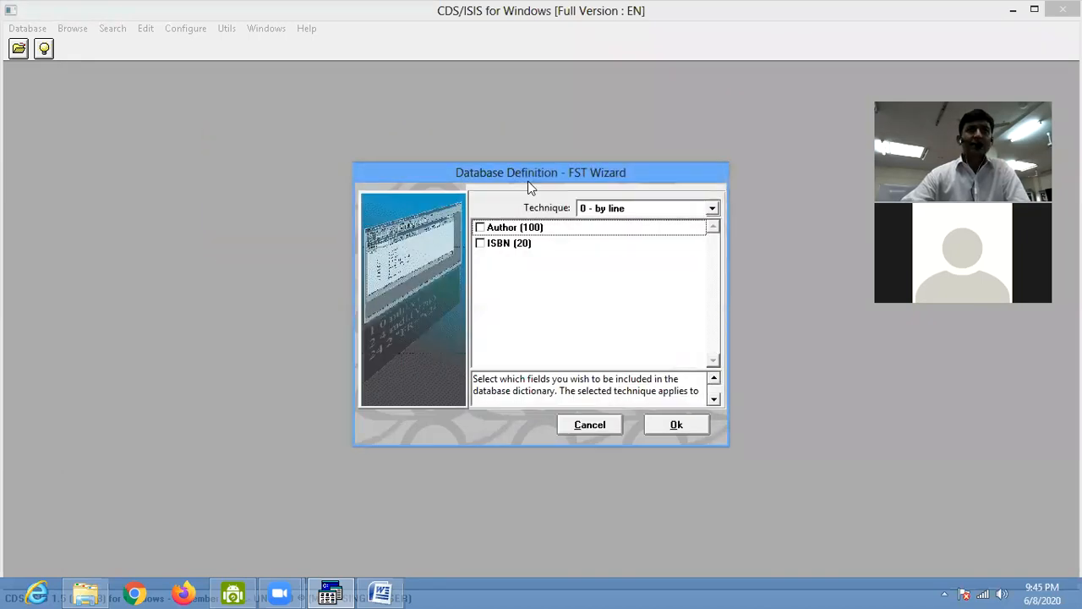
{"action": "left_click_drag", "start_coordinate": [548, 173], "coordinate": [333, 131]}
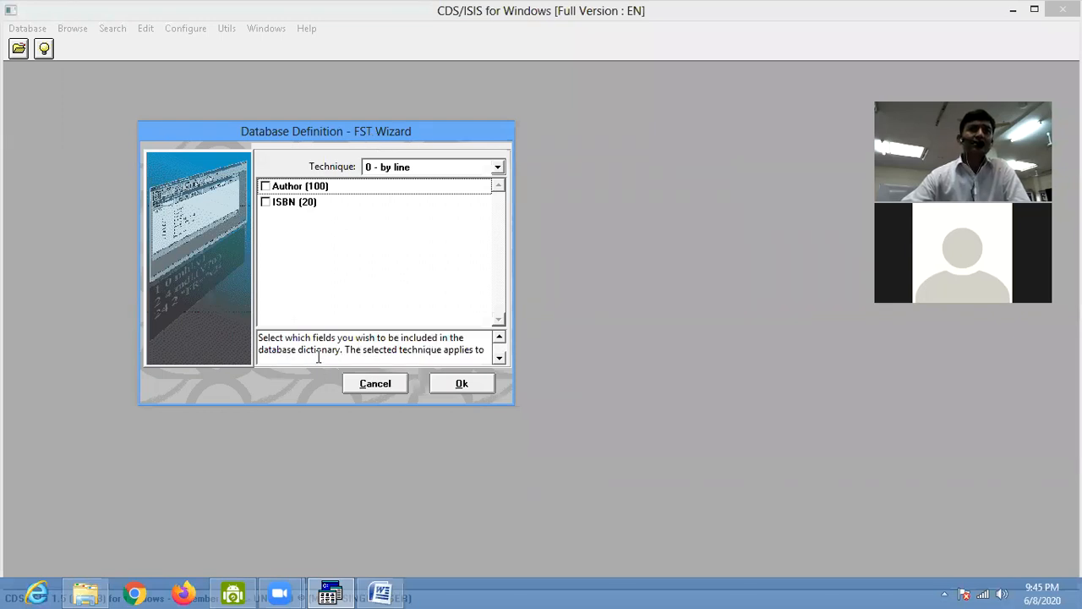
- Index Author (100) and ISBN (20) with technique 0 - by line, and finish defining ABC123
{"action": "left_click", "coordinate": [264, 186]}
{"action": "left_click", "coordinate": [265, 202]}
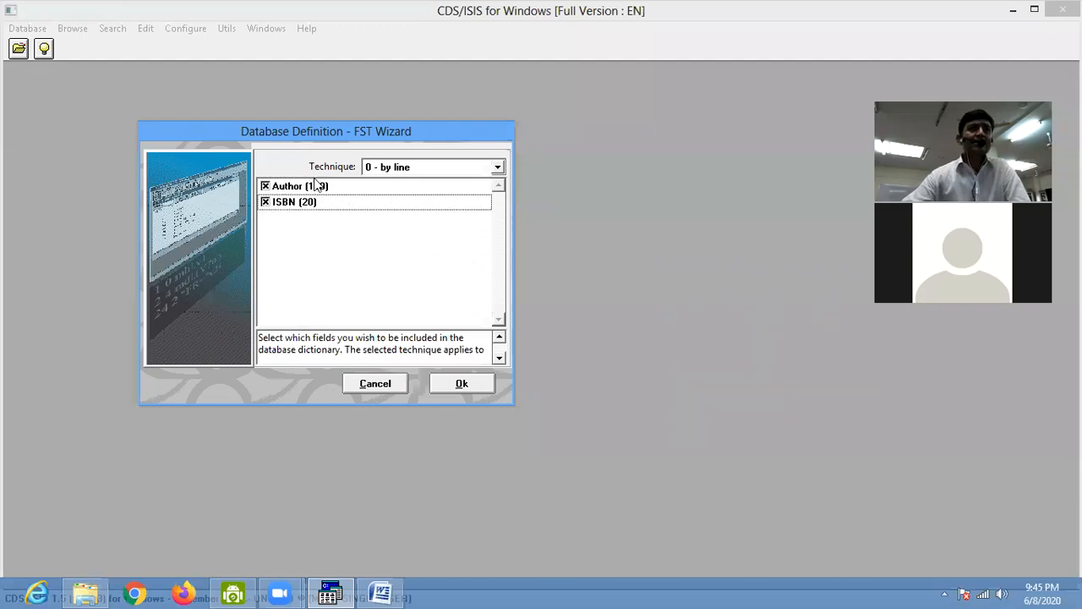
{"action": "left_click", "coordinate": [428, 167]}
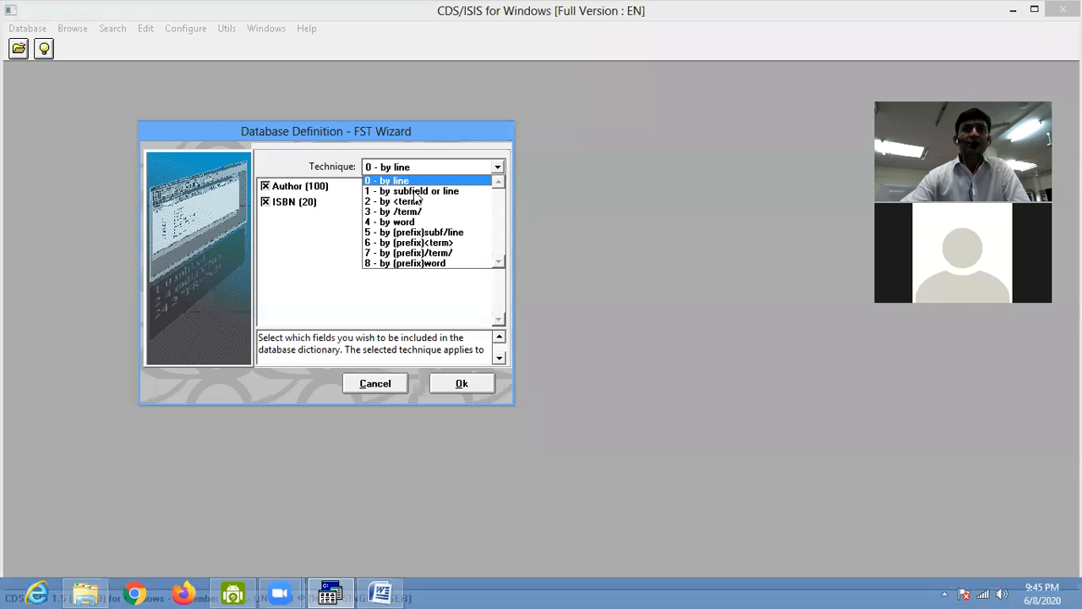
{"action": "left_click", "coordinate": [462, 382]}
{"action": "left_click", "coordinate": [462, 383]}
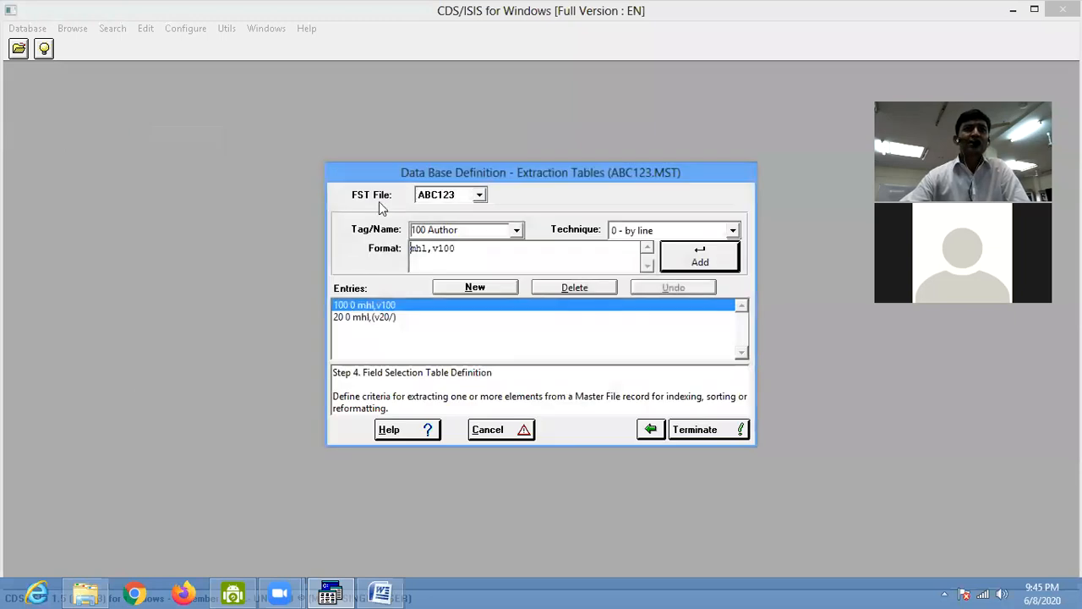
{"action": "left_click_drag", "start_coordinate": [541, 177], "coordinate": [365, 120]}
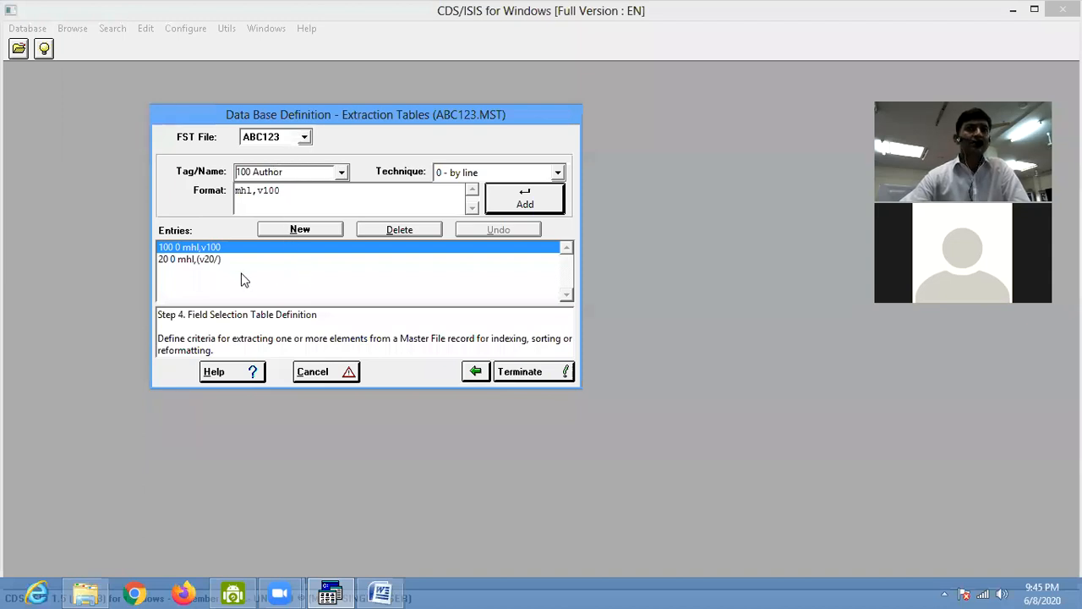
{"action": "left_click", "coordinate": [524, 377]}
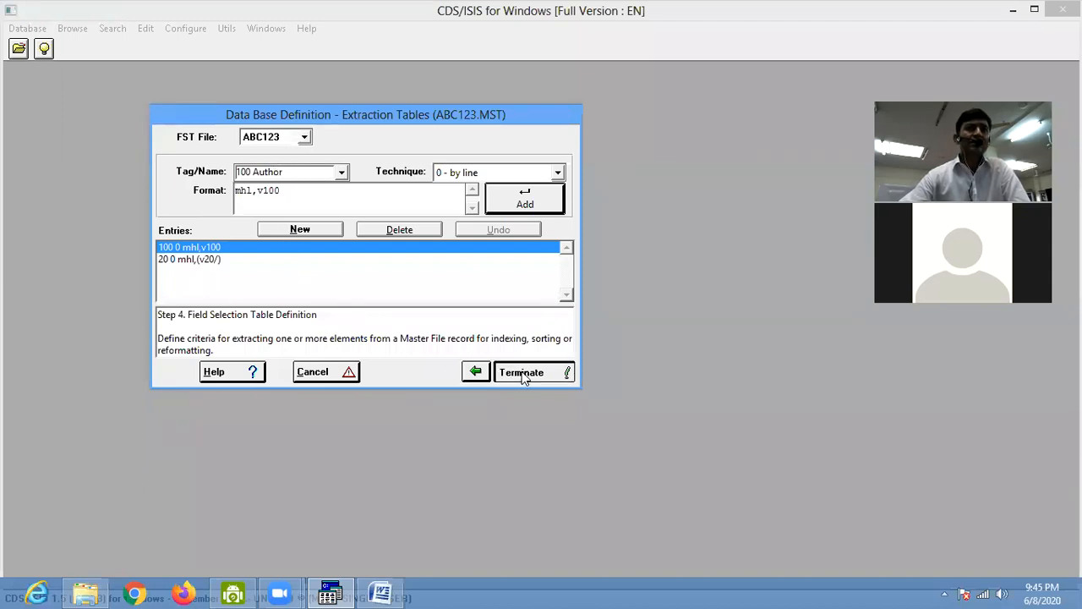
- Confirm creating the ABC123 database in c:\winisis\data and acknowledge the success message
{"action": "left_click_drag", "start_coordinate": [474, 256], "coordinate": [312, 184]}
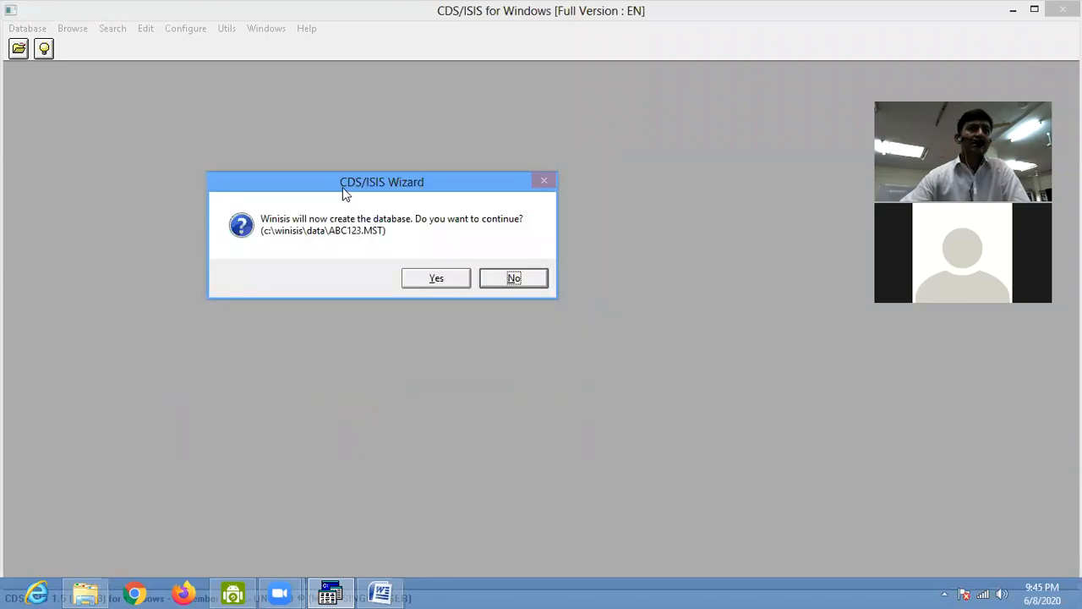
{"action": "left_click", "coordinate": [436, 278]}
{"action": "left_click", "coordinate": [596, 352]}
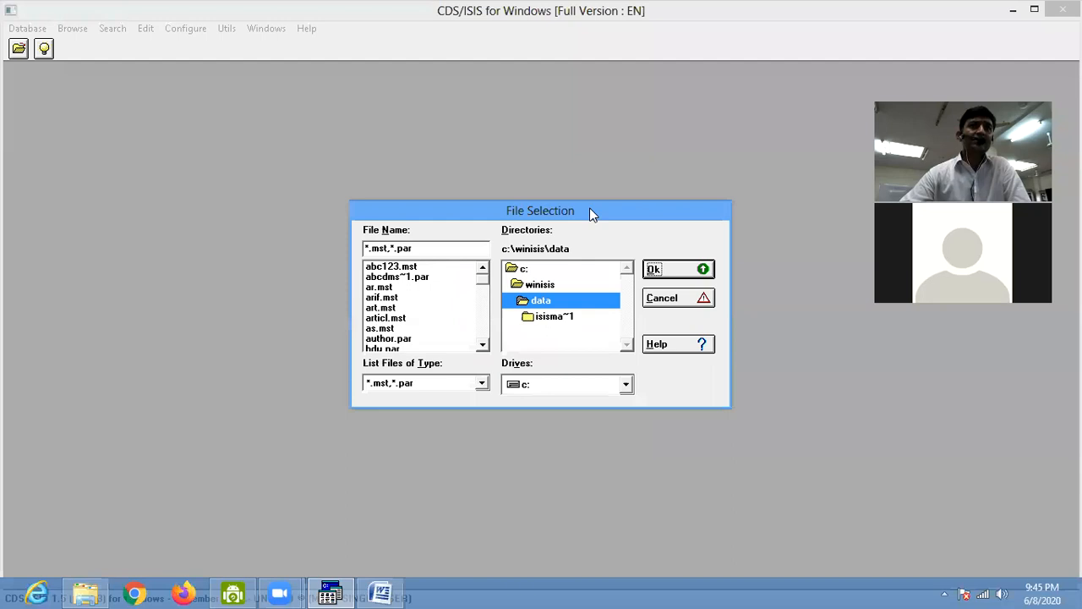
{"action": "left_click_drag", "start_coordinate": [590, 207], "coordinate": [414, 110]}
{"action": "left_click", "coordinate": [216, 242]}
{"action": "scroll", "coordinate": [224, 245], "scroll_direction": "down", "scroll_amount": 3}
{"action": "scroll", "coordinate": [227, 252], "scroll_direction": "down", "scroll_amount": 1}
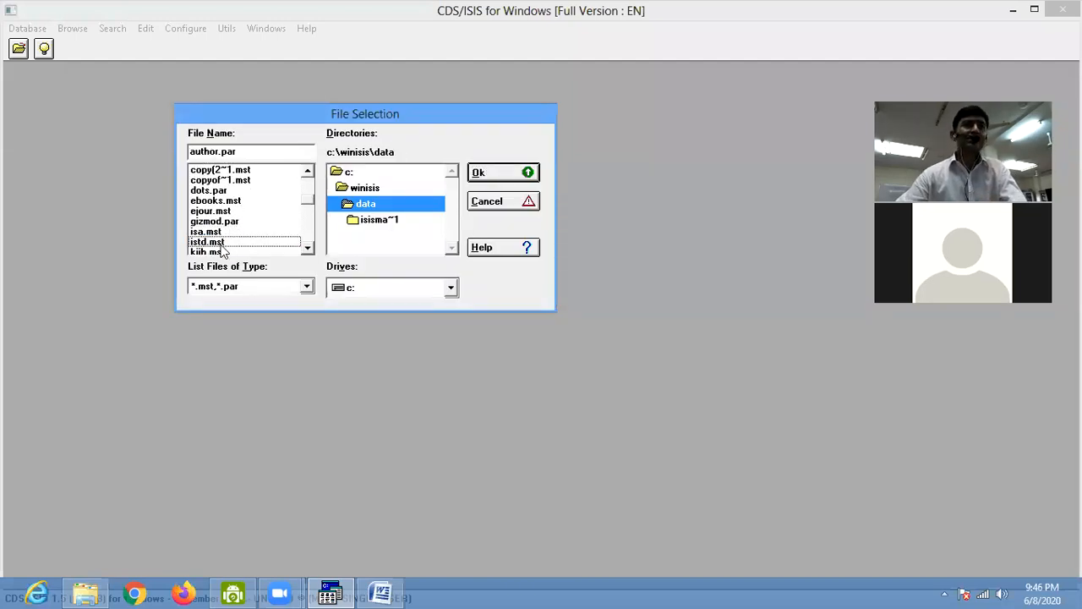
{"action": "left_click", "coordinate": [211, 243]}
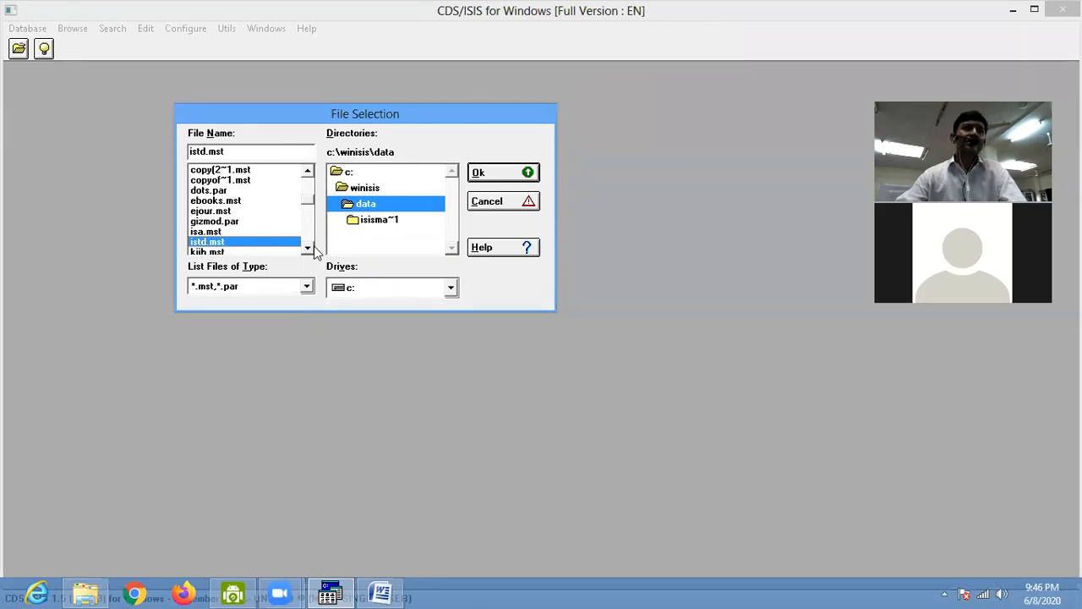
{"action": "left_click", "coordinate": [507, 172]}
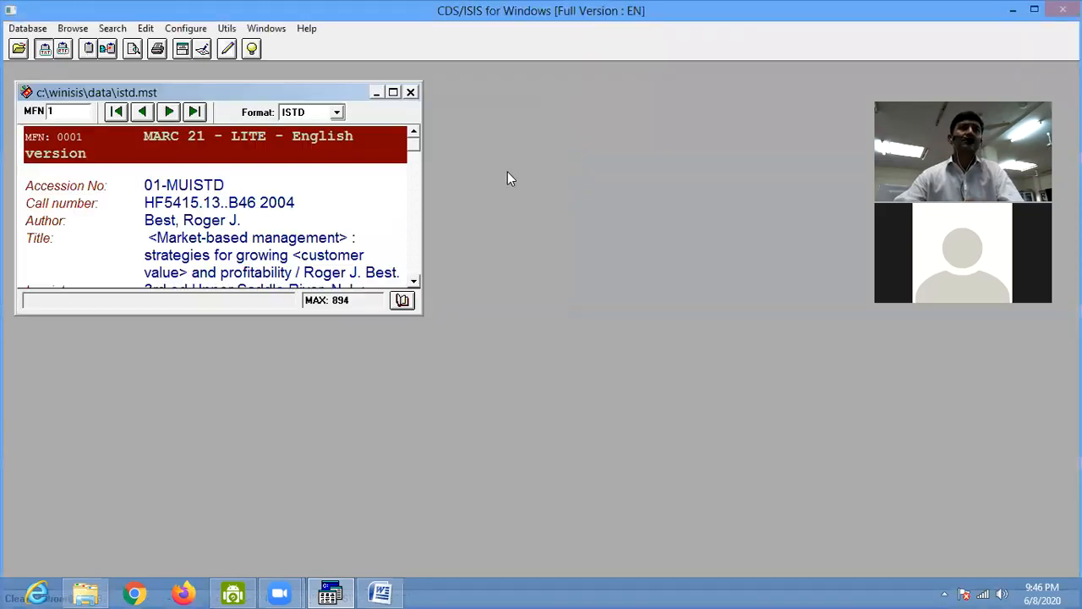
{"action": "left_click", "coordinate": [393, 92]}
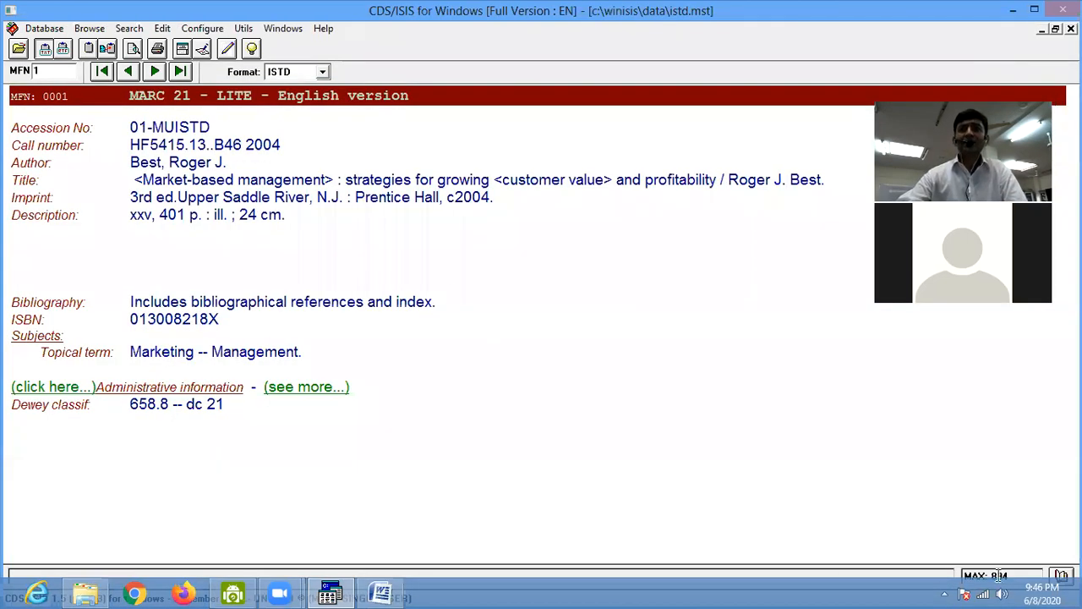
{"action": "left_click", "coordinate": [159, 32]}
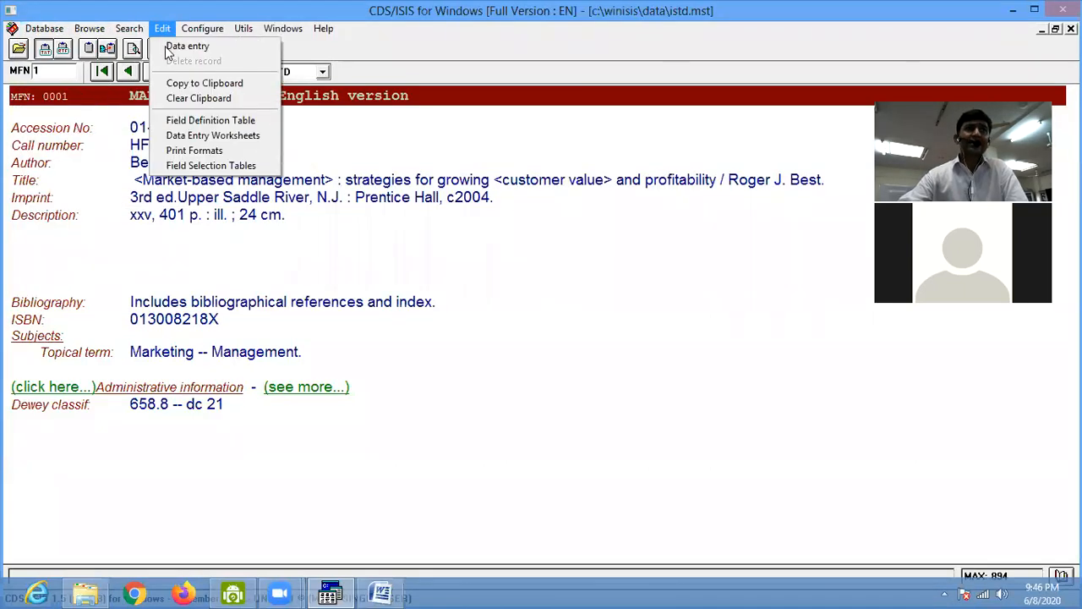
{"action": "left_click", "coordinate": [173, 120]}
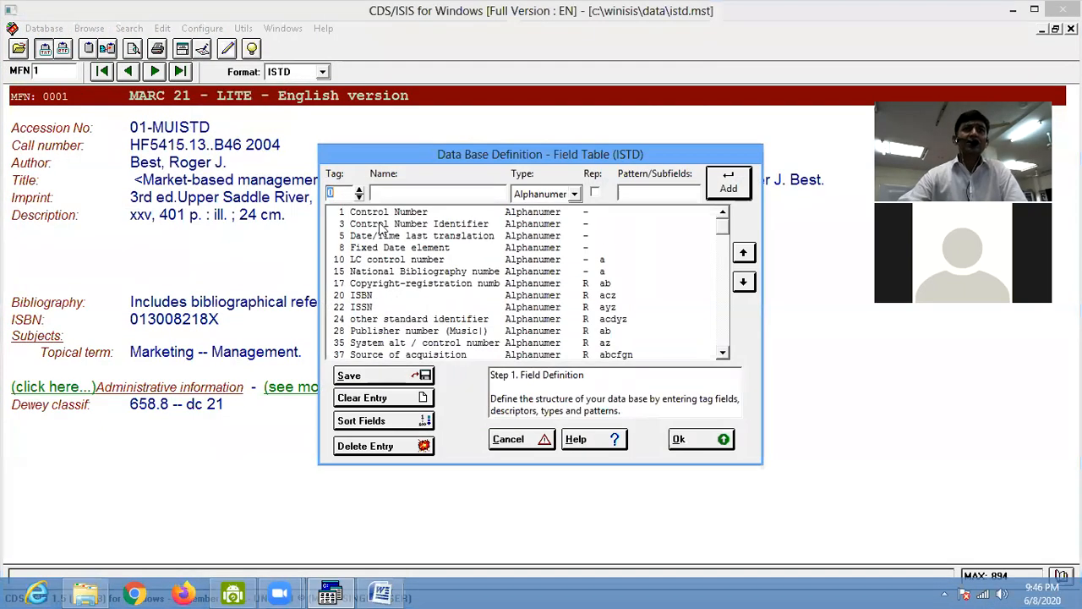
{"action": "left_click_drag", "start_coordinate": [413, 154], "coordinate": [235, 122]}
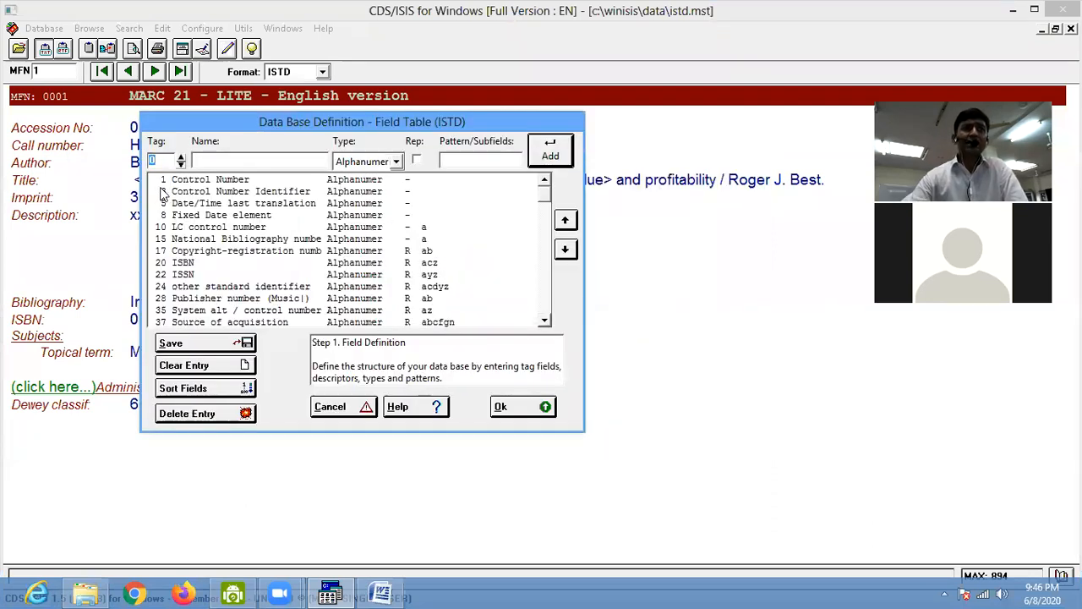
{"action": "left_click", "coordinate": [546, 322]}
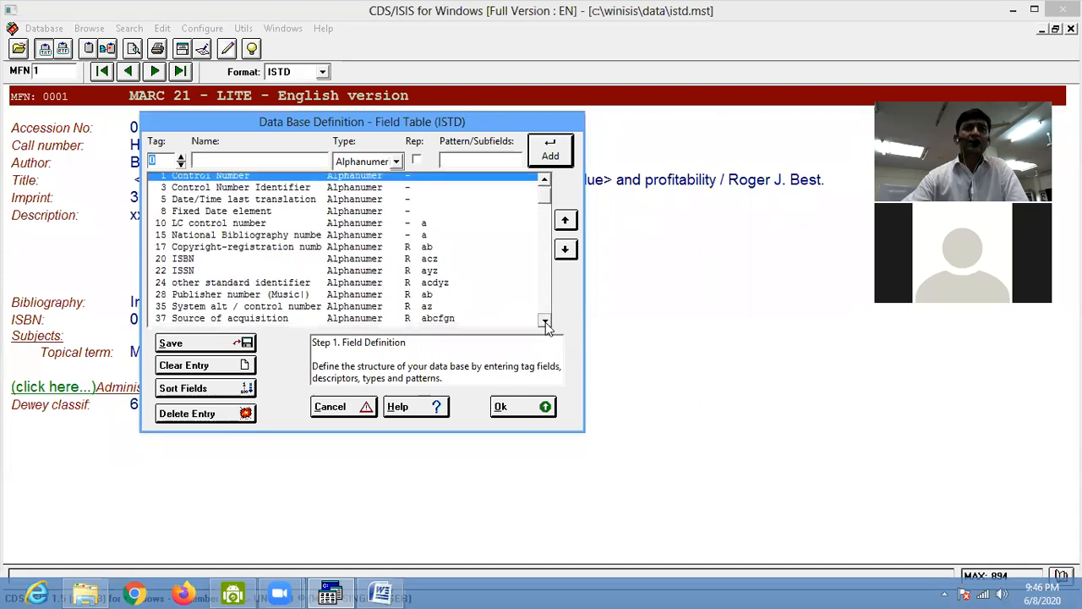
{"action": "left_click", "coordinate": [545, 322]}
{"action": "left_click", "coordinate": [545, 322]}
{"action": "left_click", "coordinate": [545, 322]}
{"action": "left_click", "coordinate": [546, 322]}
{"action": "left_click", "coordinate": [545, 322]}
{"action": "left_click", "coordinate": [546, 323]}
{"action": "left_click", "coordinate": [545, 323]}
{"action": "left_click", "coordinate": [546, 323]}
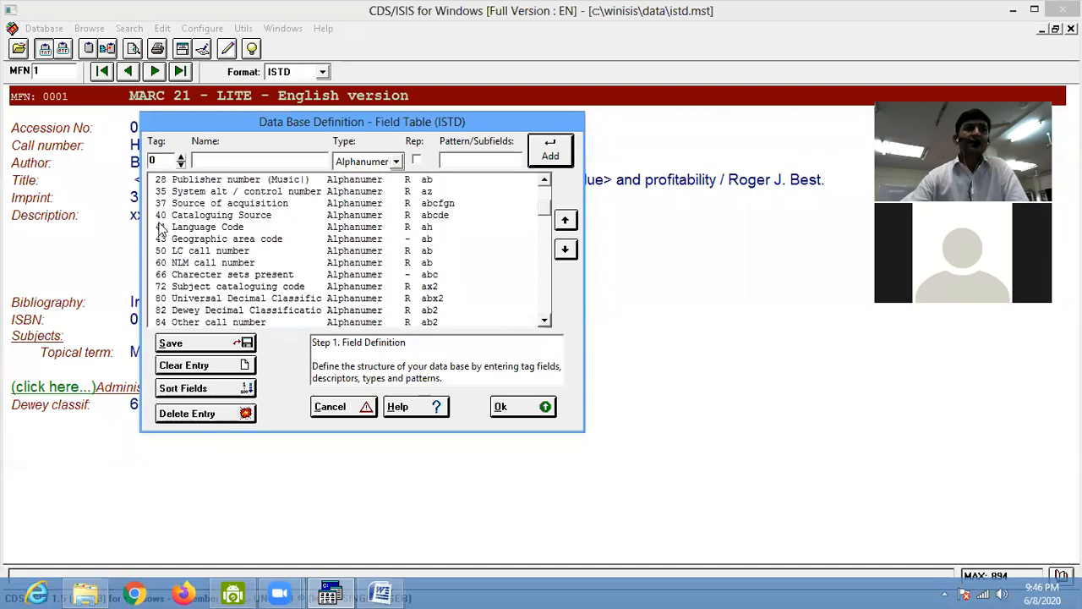
{"action": "left_click", "coordinate": [186, 310]}
{"action": "left_click", "coordinate": [545, 322]}
{"action": "left_click", "coordinate": [546, 322]}
{"action": "left_click", "coordinate": [546, 322]}
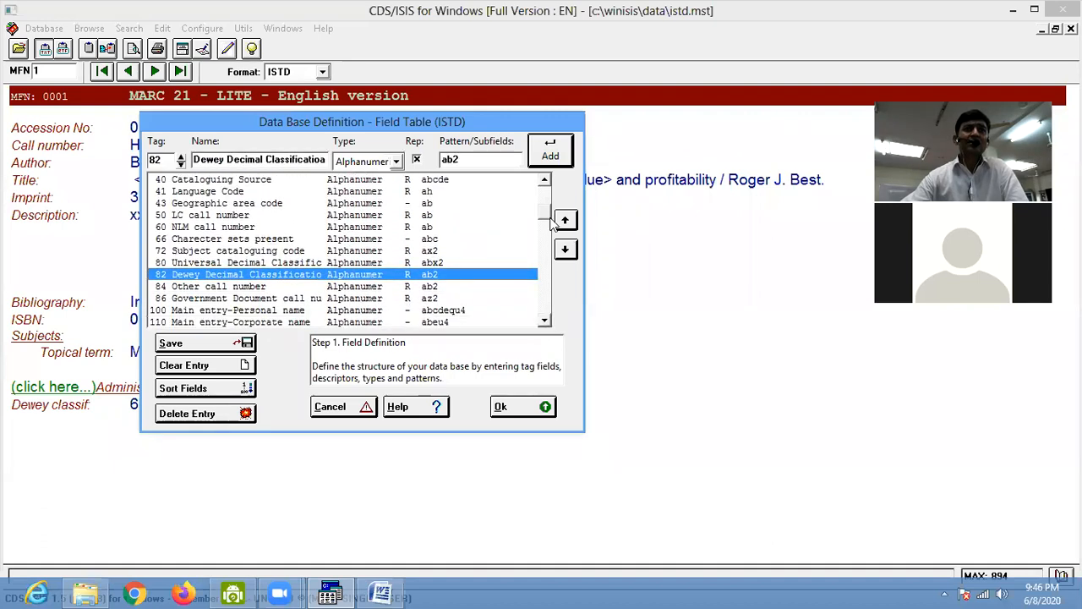
{"action": "scroll", "coordinate": [548, 221], "scroll_direction": "down", "scroll_amount": 3}
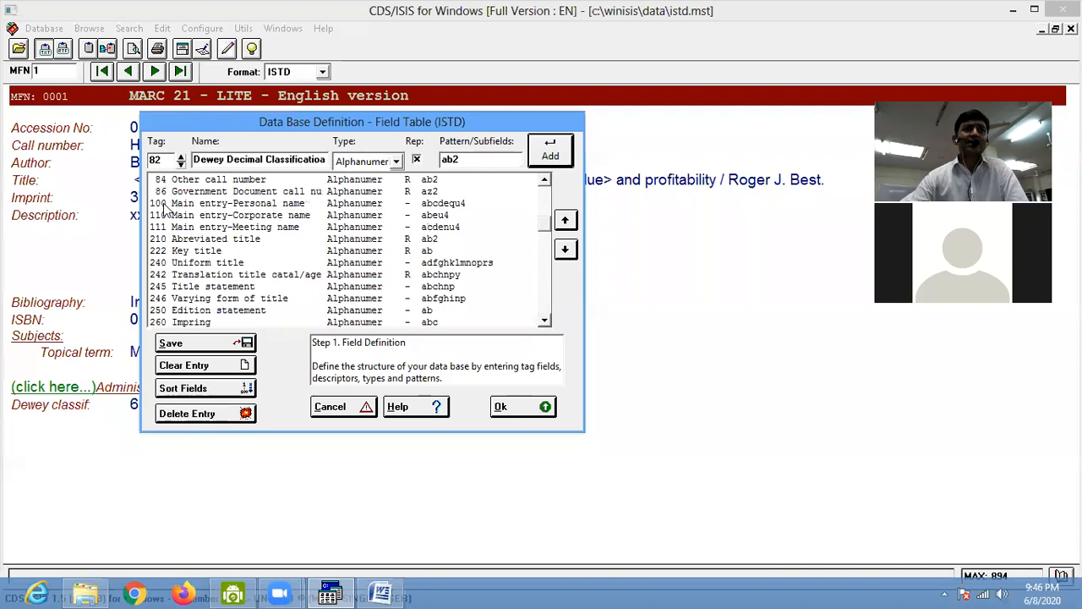
{"action": "left_click", "coordinate": [548, 324]}
{"action": "left_click", "coordinate": [548, 324]}
{"action": "left_click", "coordinate": [548, 324]}
{"action": "left_click", "coordinate": [548, 324]}
{"action": "left_click", "coordinate": [548, 323]}
{"action": "left_click_drag", "start_coordinate": [545, 230], "coordinate": [550, 284]}
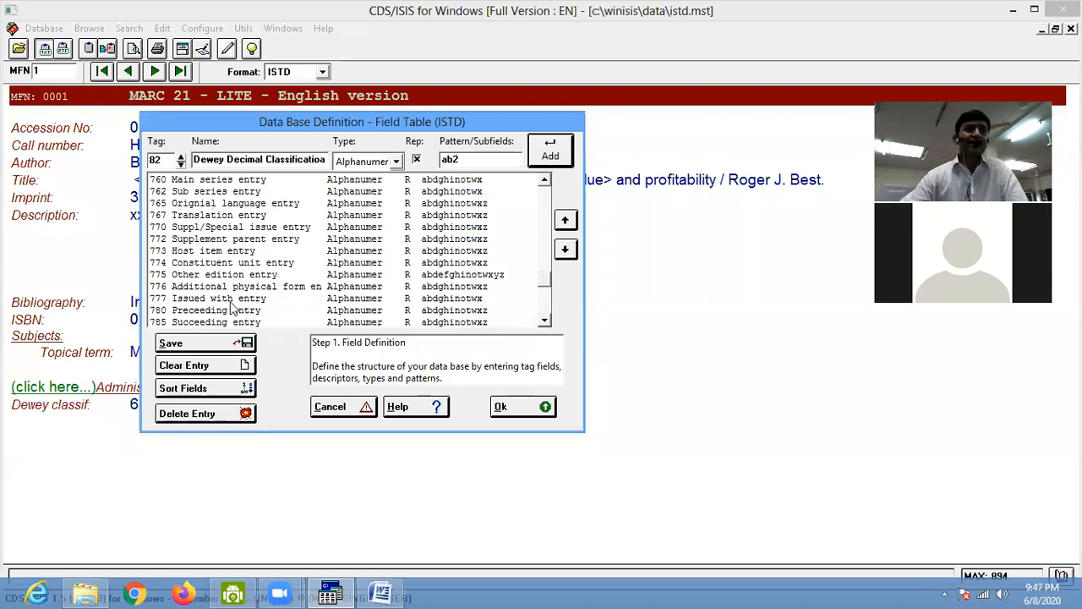
{"action": "left_click", "coordinate": [503, 407]}
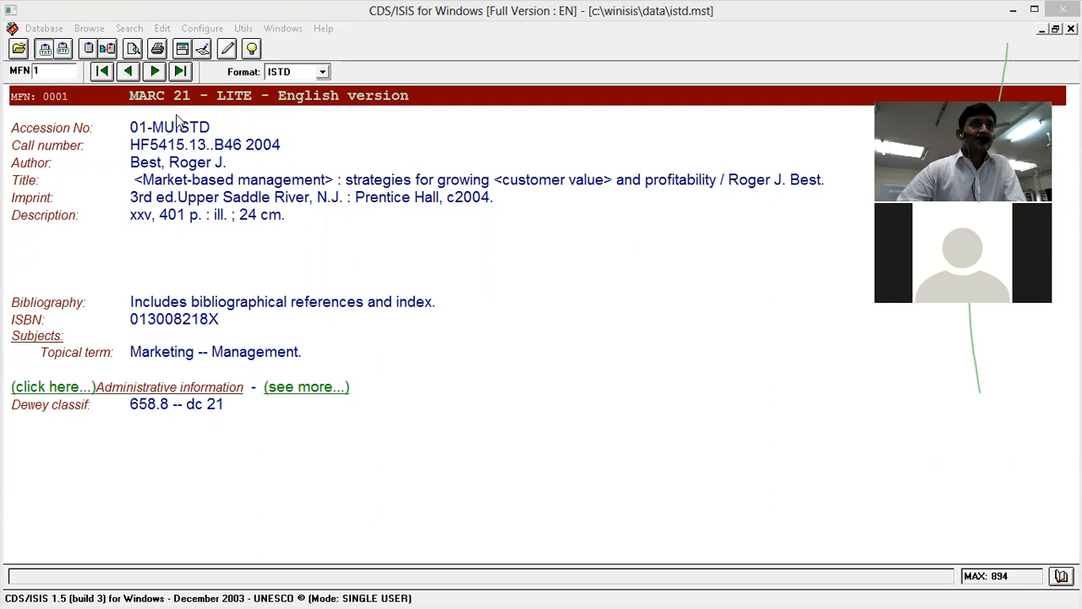
- Switch record 1's display format to *ALL* to show every tagged field raw
{"action": "left_click", "coordinate": [162, 27]}
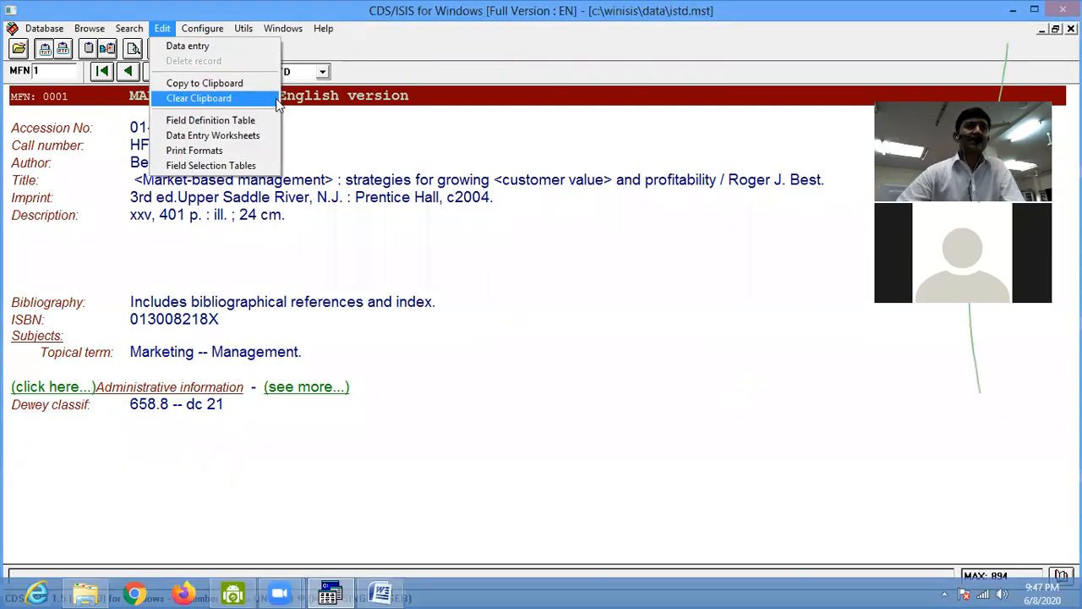
{"action": "left_click", "coordinate": [476, 264]}
{"action": "left_click", "coordinate": [297, 71]}
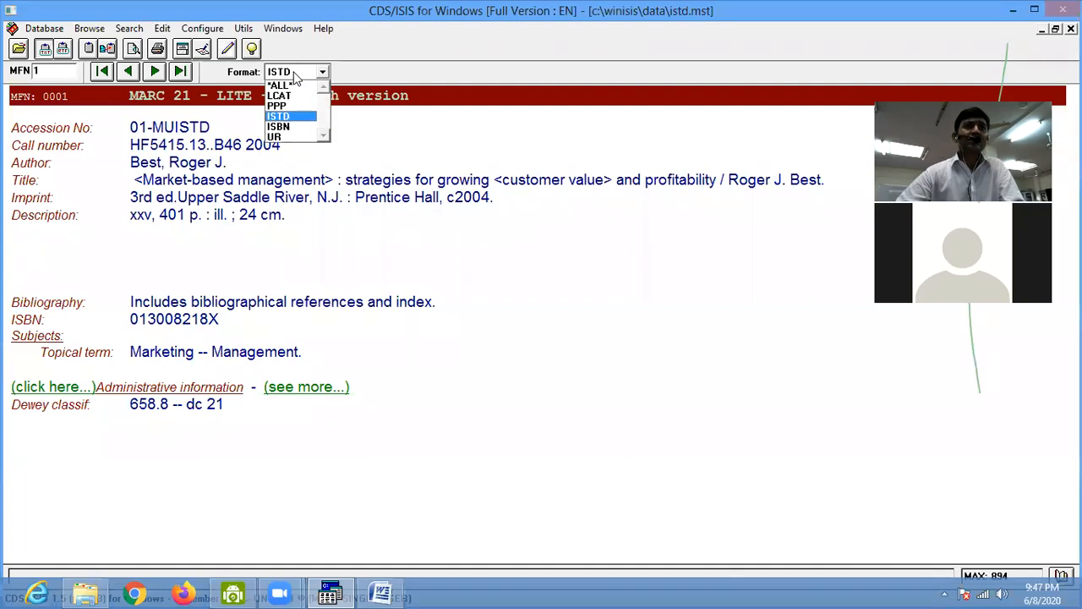
{"action": "left_click", "coordinate": [280, 86]}
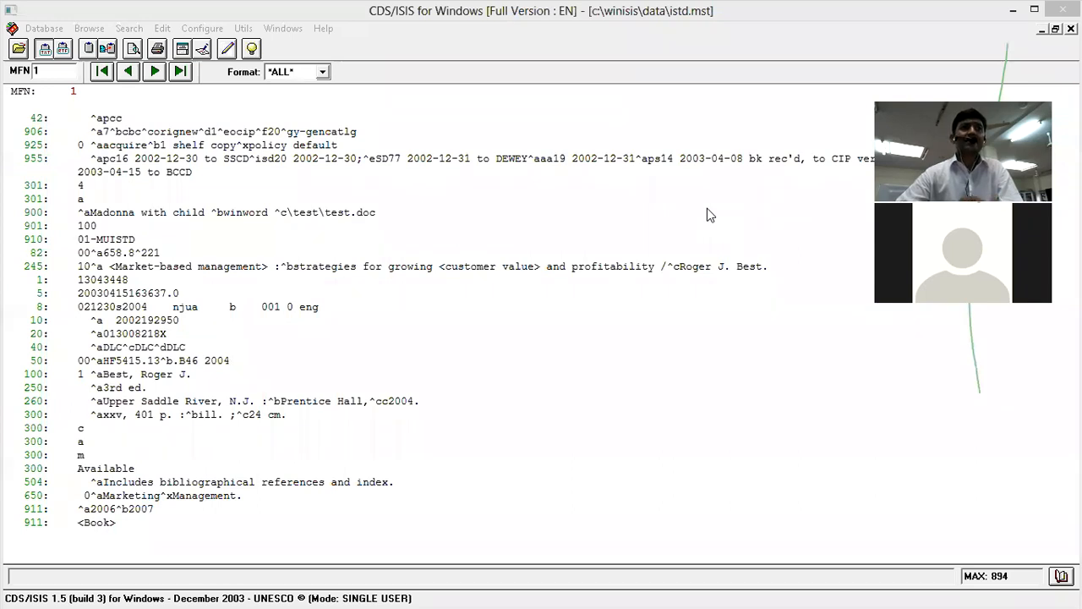
{"action": "left_click", "coordinate": [37, 254]}
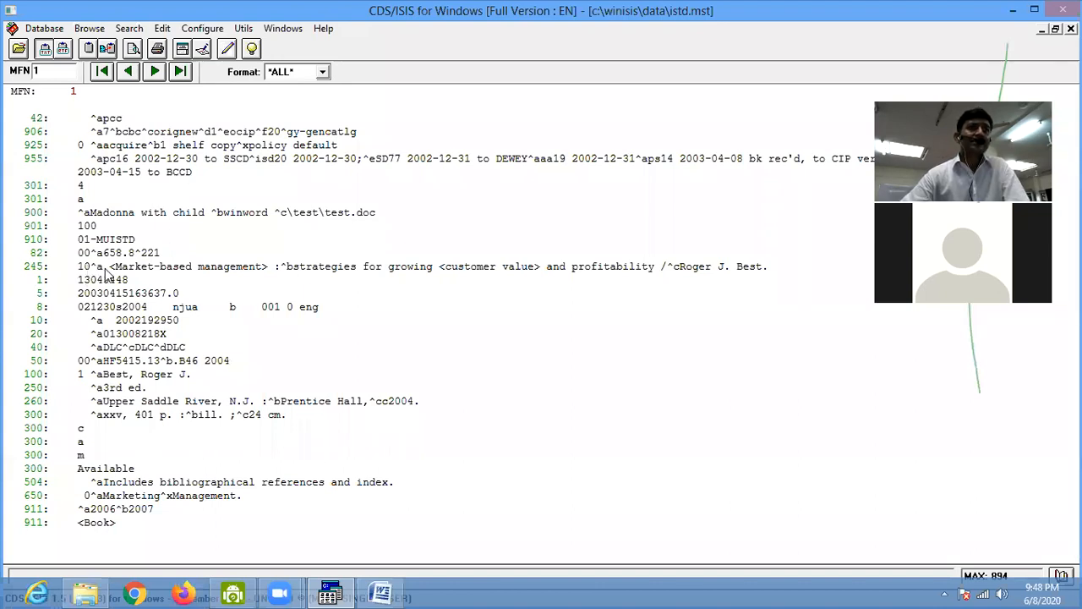
- Step forward to record MFN 15 and display it in the ISTD format
{"action": "left_click", "coordinate": [154, 72]}
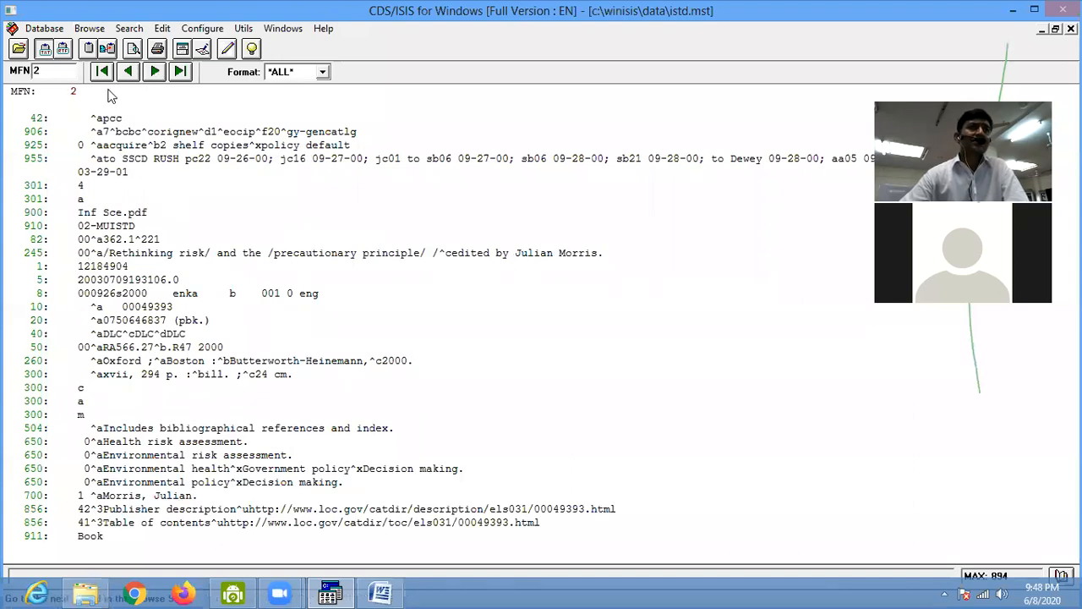
{"action": "left_click", "coordinate": [148, 73]}
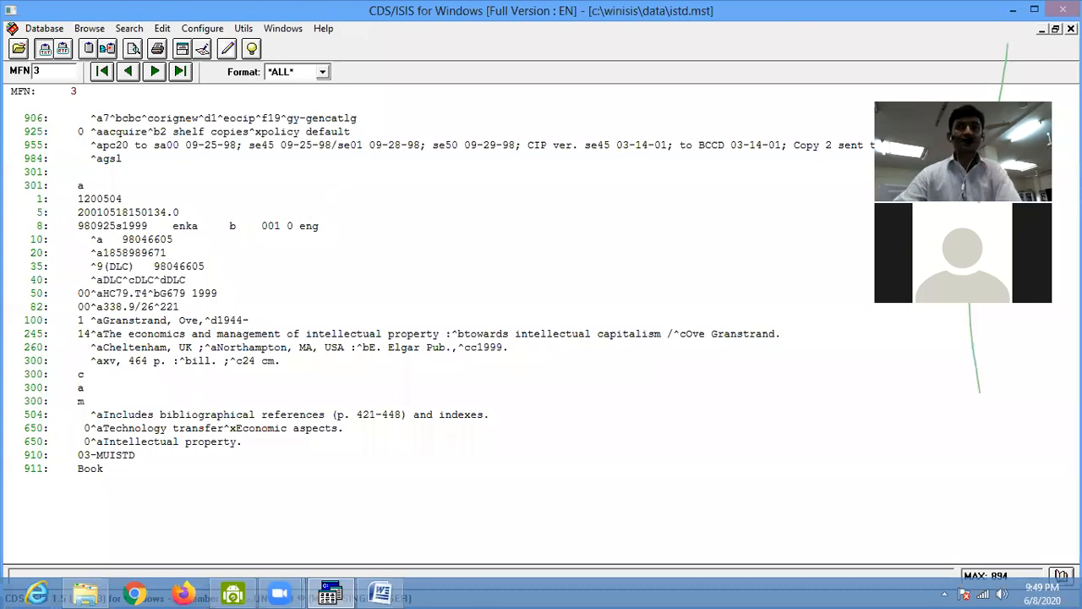
{"action": "left_click", "coordinate": [155, 71]}
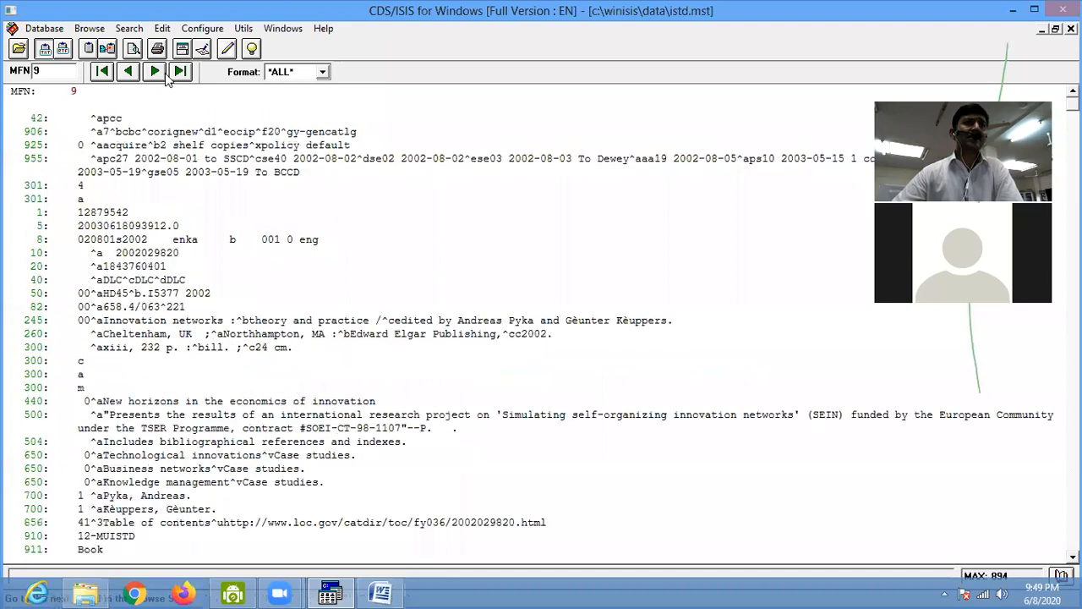
{"action": "left_click", "coordinate": [162, 74]}
{"action": "left_click", "coordinate": [161, 73]}
{"action": "left_click", "coordinate": [160, 74]}
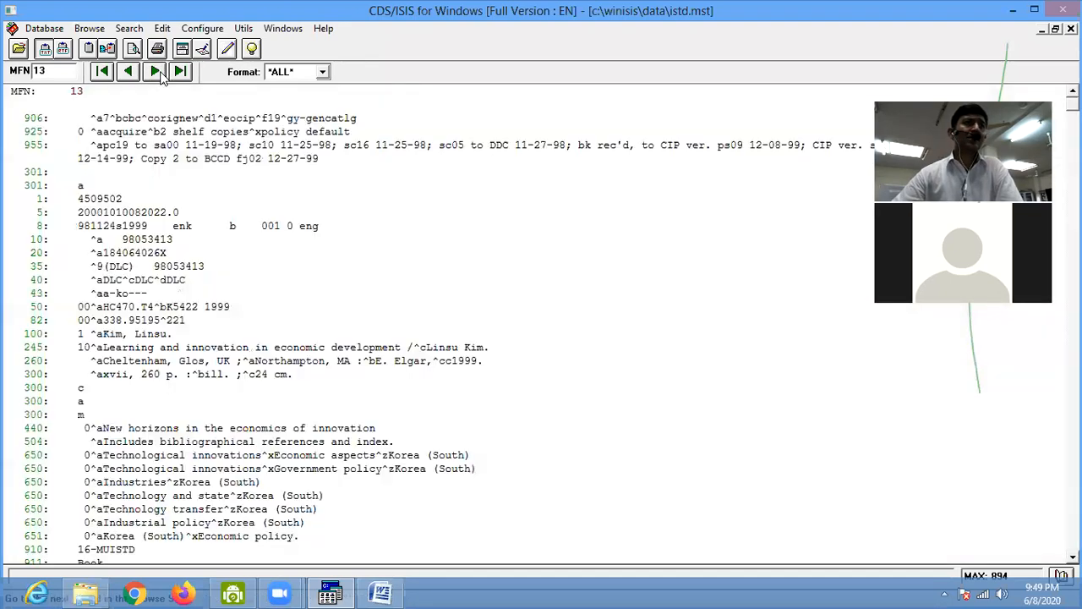
{"action": "left_click", "coordinate": [162, 74]}
{"action": "left_click", "coordinate": [272, 75]}
{"action": "left_click", "coordinate": [277, 118]}
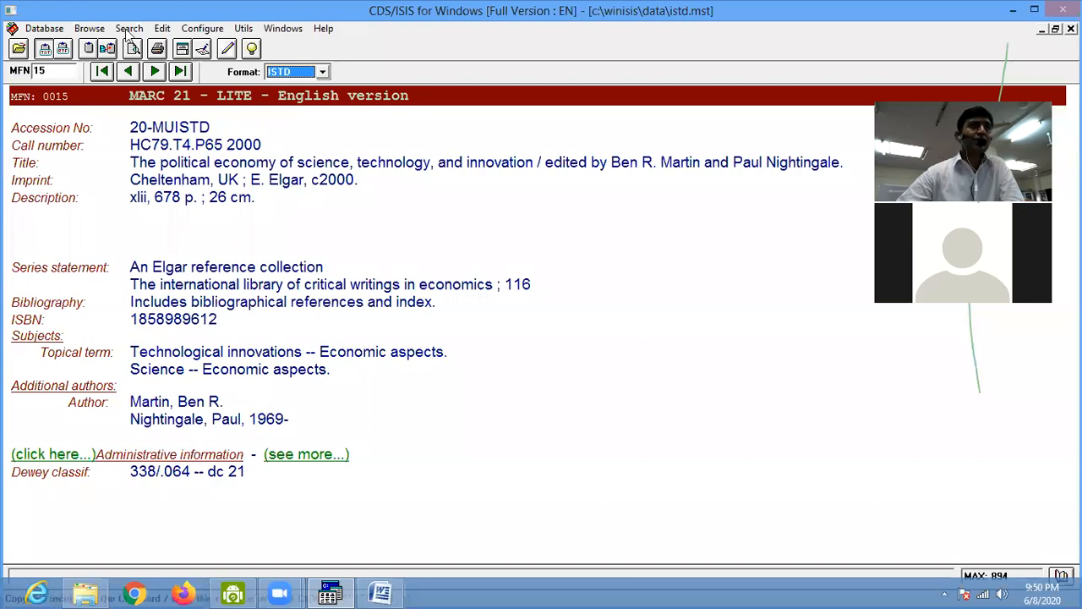
- Open record 15 in the Data Entry window via Edit > Data entry
{"action": "left_click", "coordinate": [169, 31]}
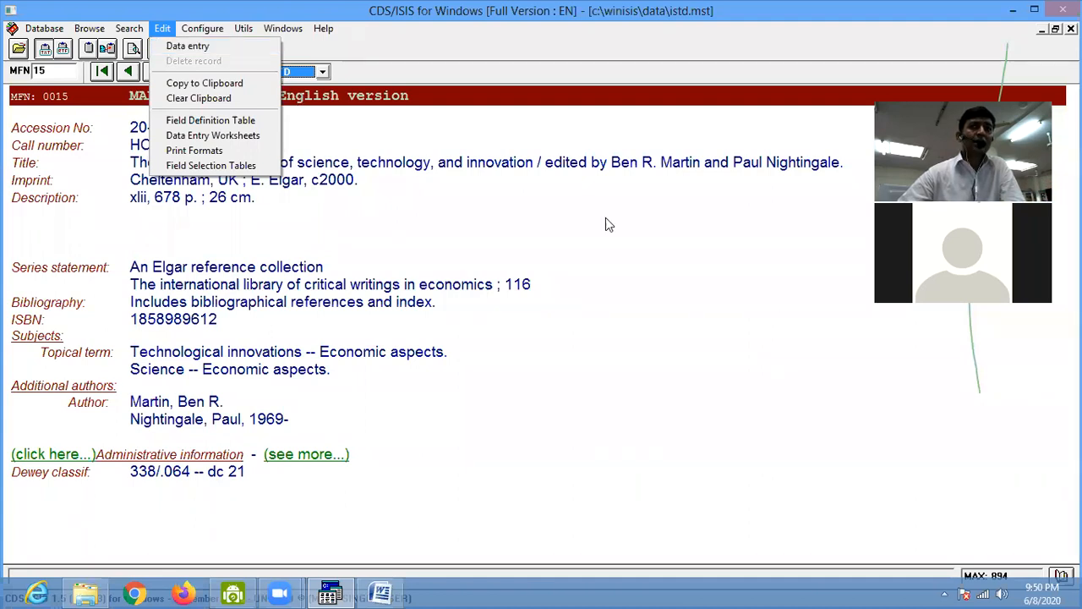
{"action": "left_click", "coordinate": [440, 226]}
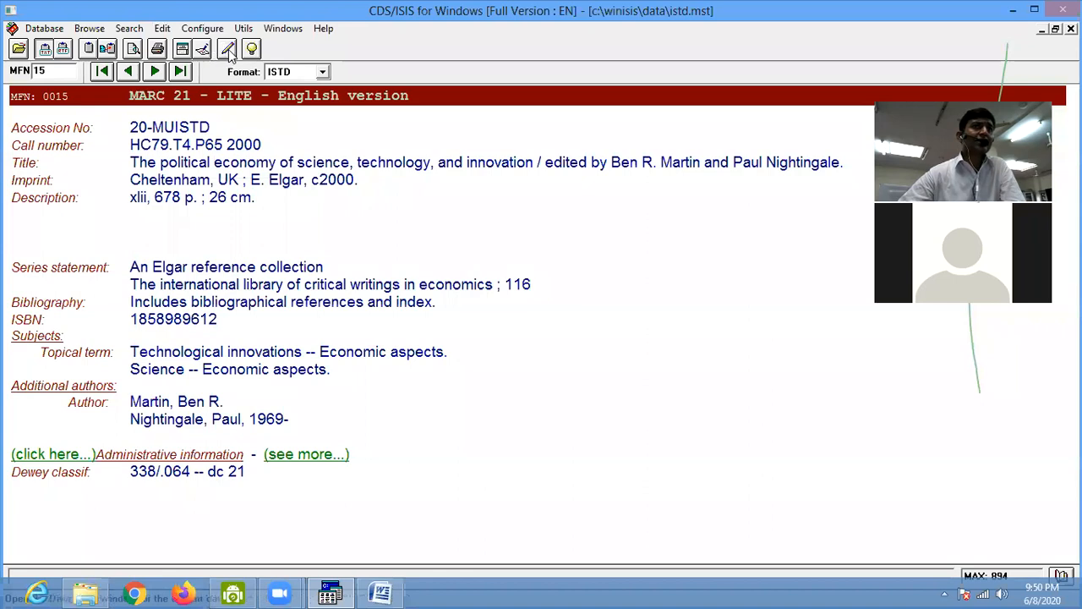
{"action": "left_click", "coordinate": [163, 28]}
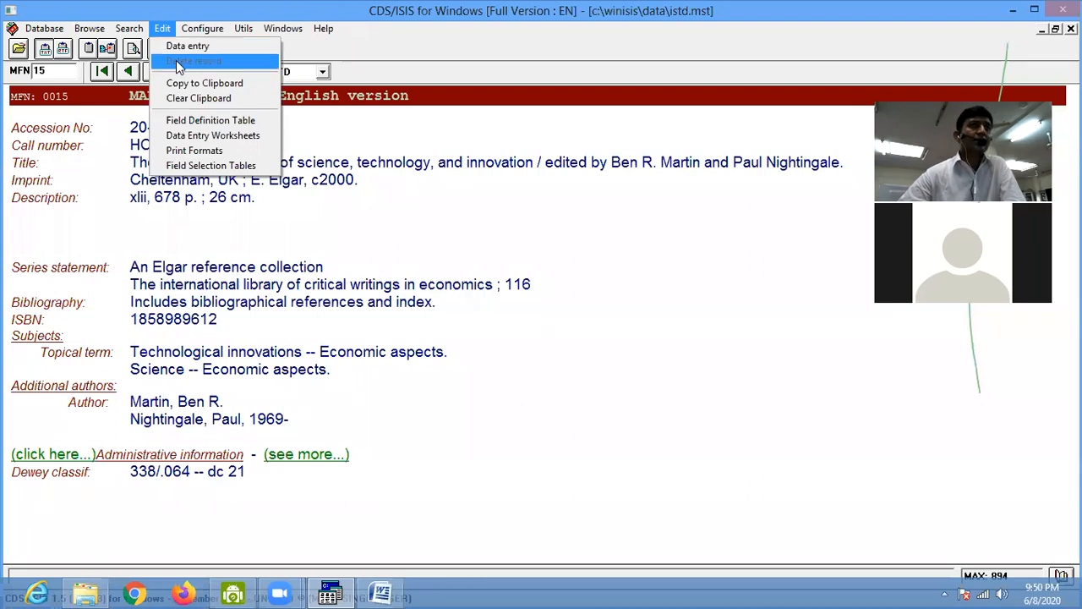
{"action": "left_click", "coordinate": [187, 47]}
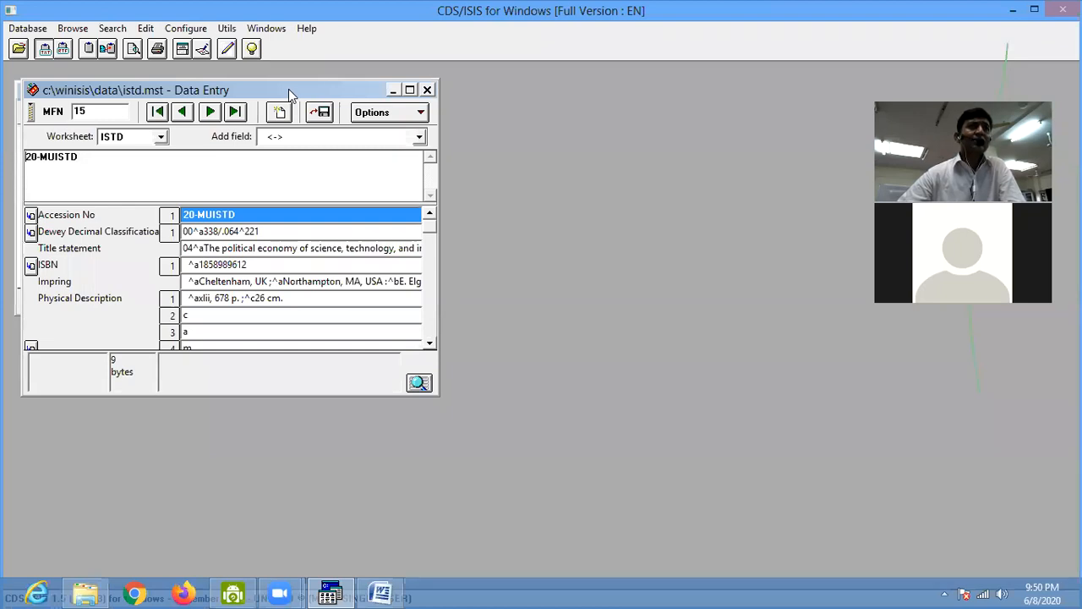
{"action": "left_click_drag", "start_coordinate": [288, 89], "coordinate": [512, 118]}
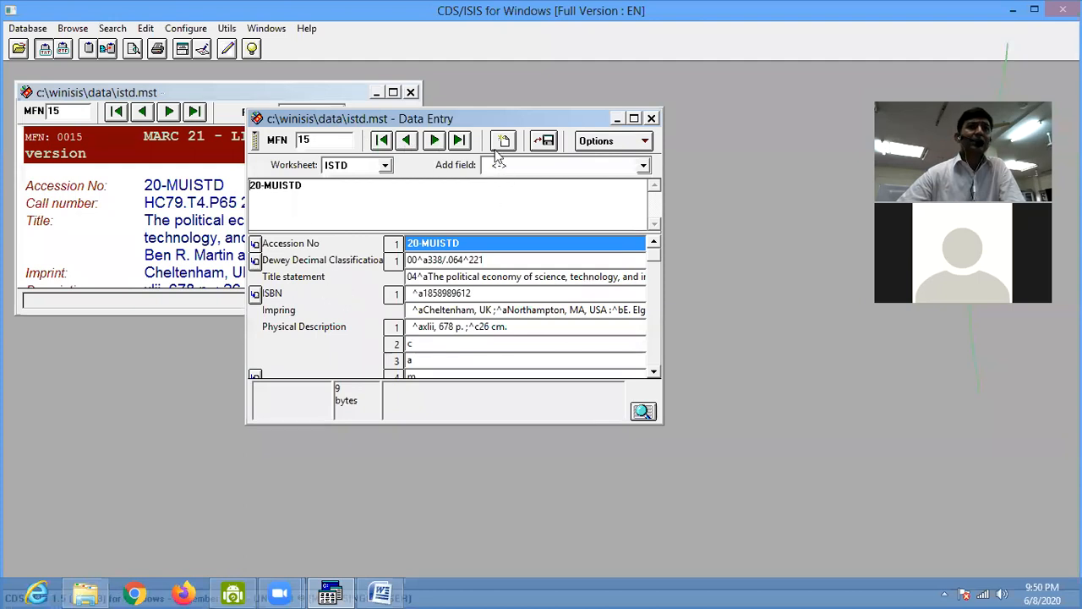
{"action": "left_click_drag", "start_coordinate": [487, 123], "coordinate": [377, 104]}
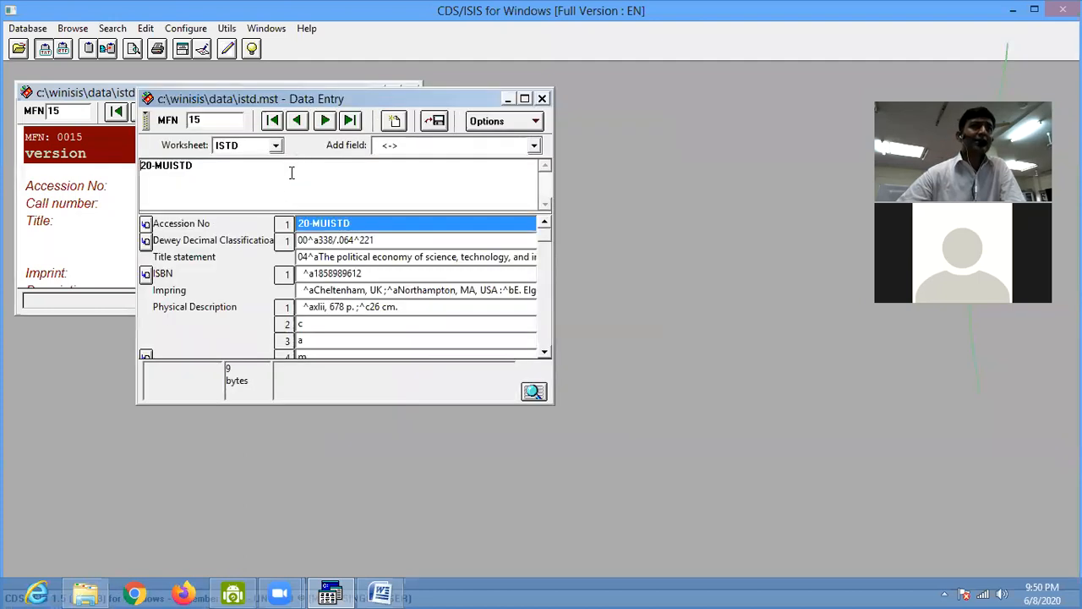
- Start a new blank record and maximize the Data Entry window
{"action": "left_click", "coordinate": [394, 122]}
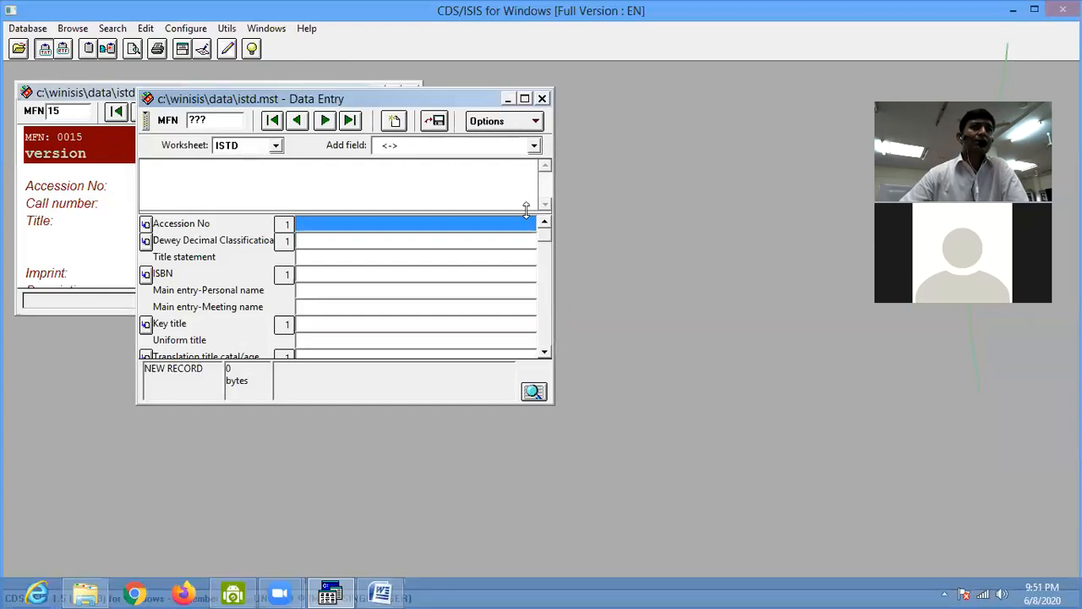
{"action": "left_click", "coordinate": [525, 99]}
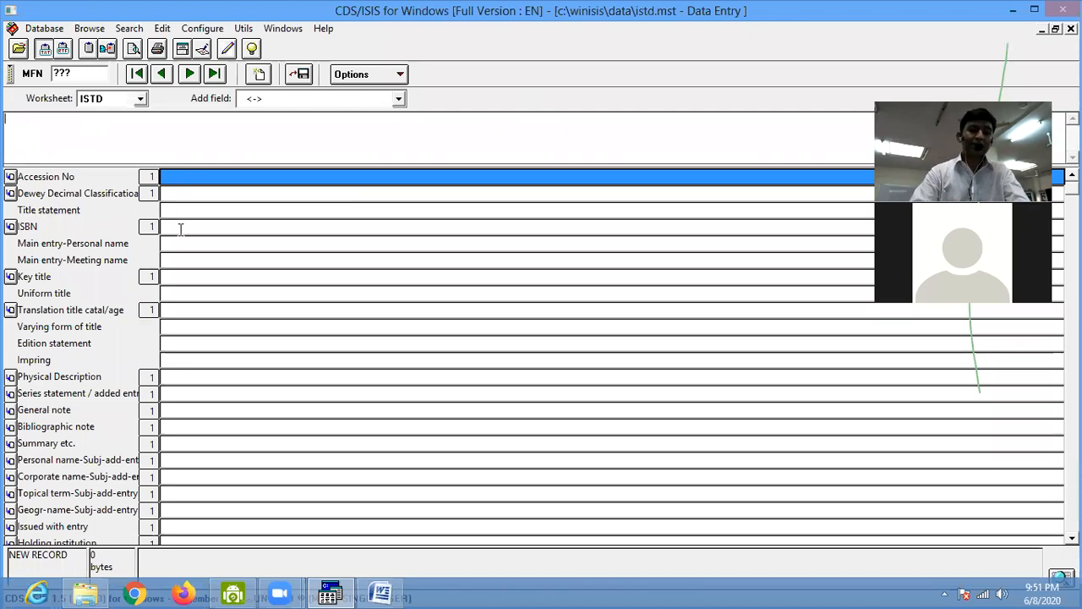
- Enter MUISTD-12345 as the new record's Accession No
{"action": "type", "text": "M"}
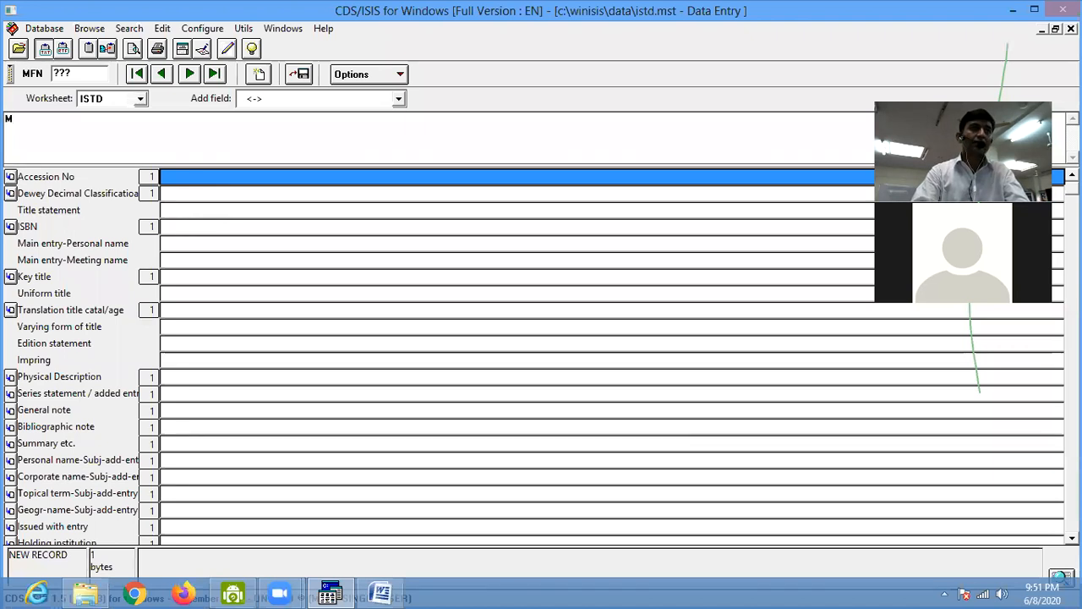
{"action": "type", "text": "UISTD-12345"}
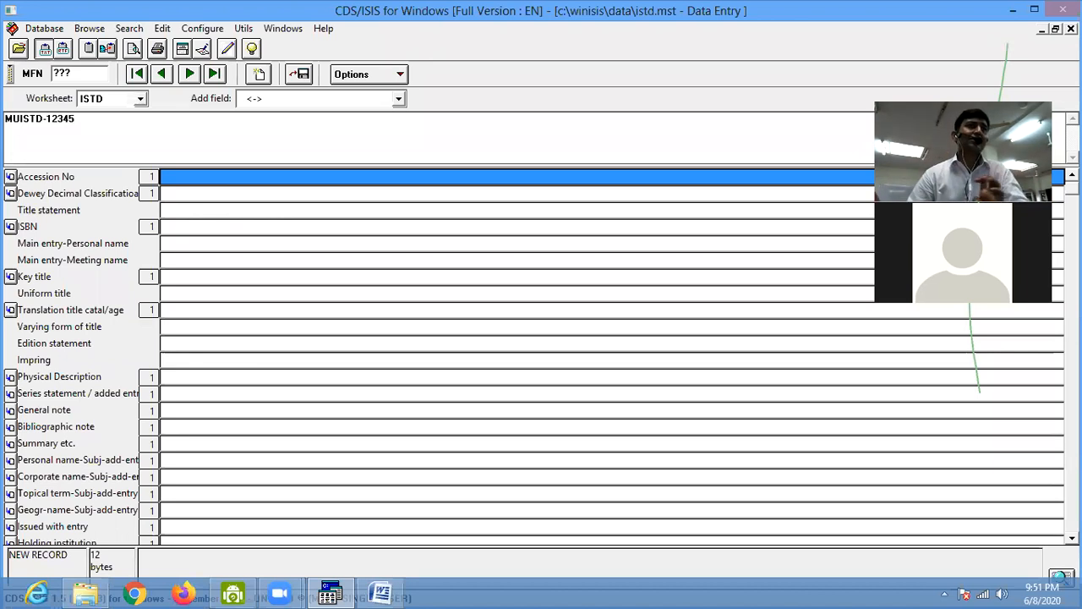
{"action": "key", "text": "Return"}
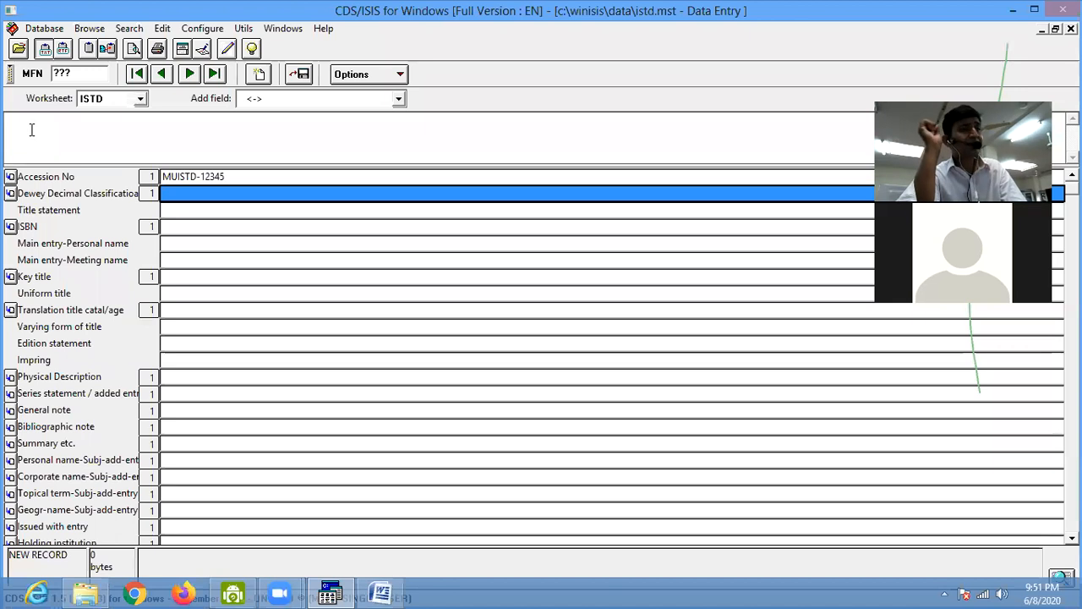
- Enter ^a020.25 ^b(HBK); ^qRs.560/- in the Dewey field, correcting invalid subfield codes and typos
{"action": "type", "text": "^"}
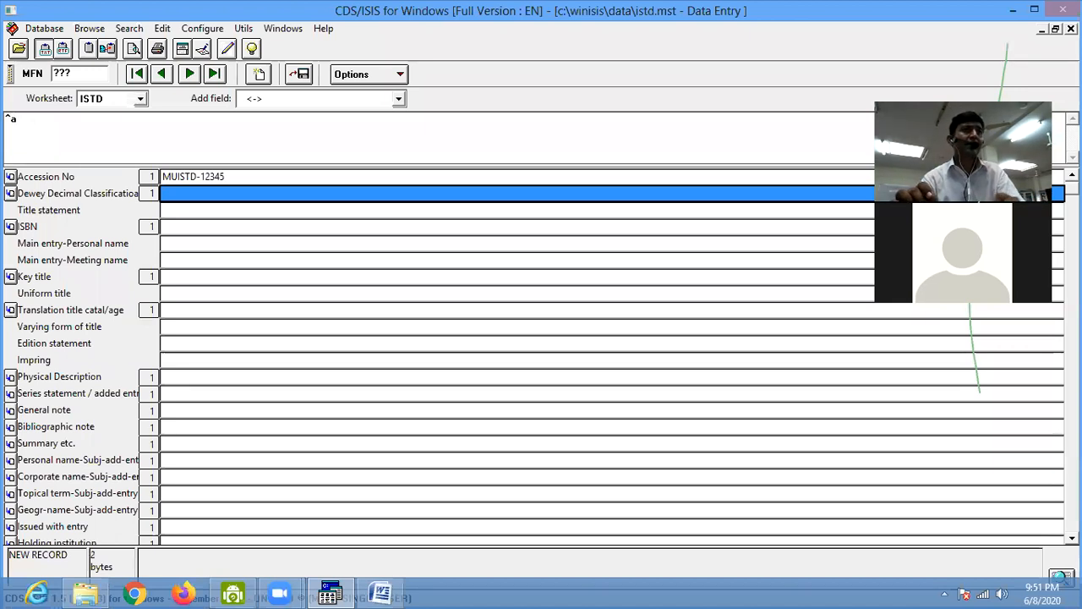
{"action": "type", "text": "a"}
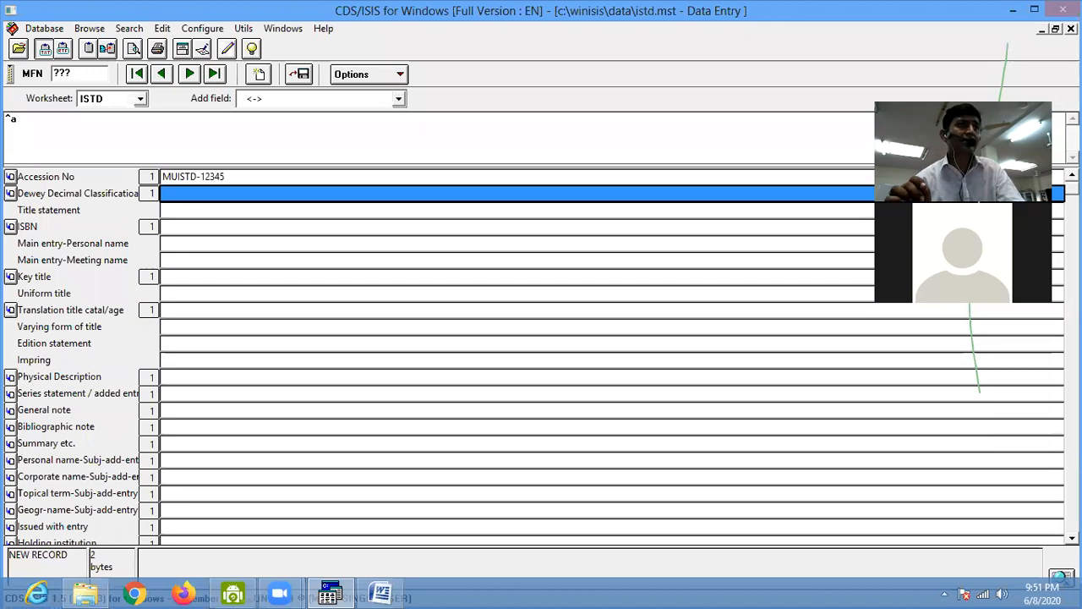
{"action": "type", "text": "020.25"}
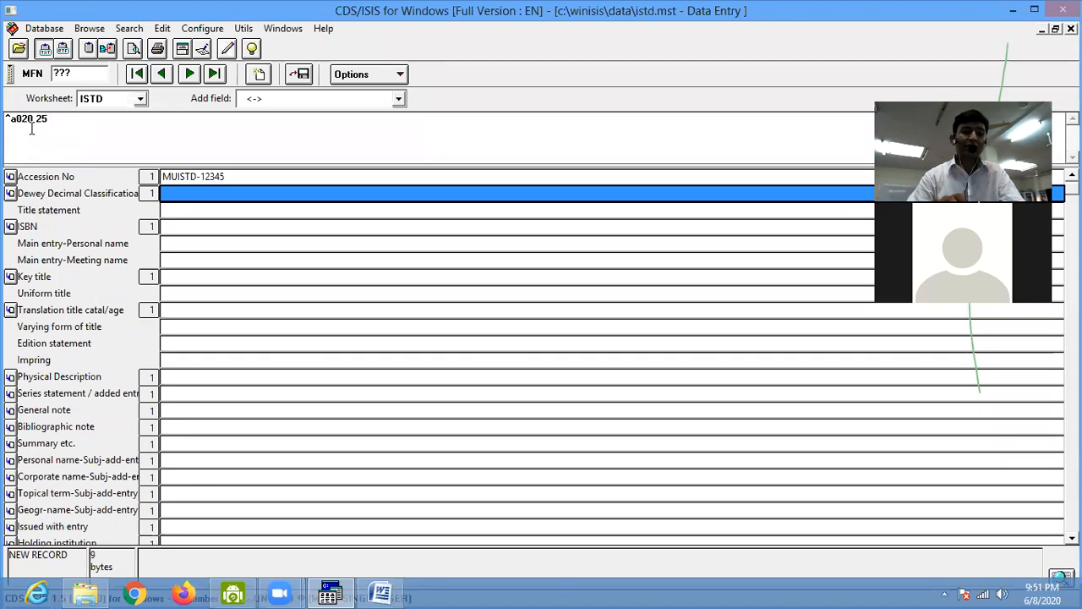
{"action": "type", "text": " ^a"}
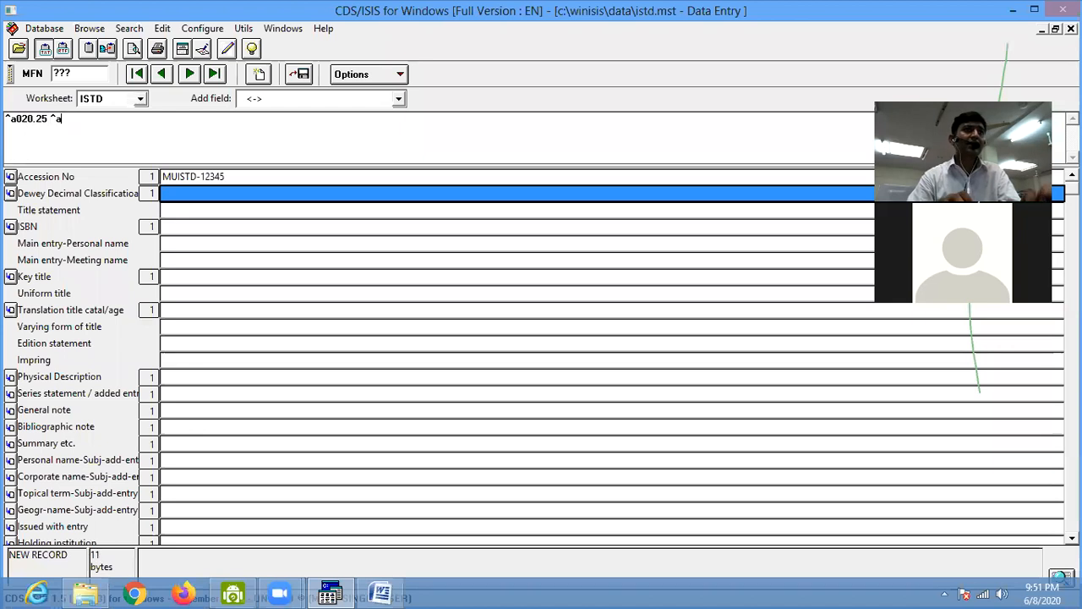
{"action": "key", "text": "BackSpace"}
{"action": "key", "text": "BackSpace"}
{"action": "type", "text": "^b"}
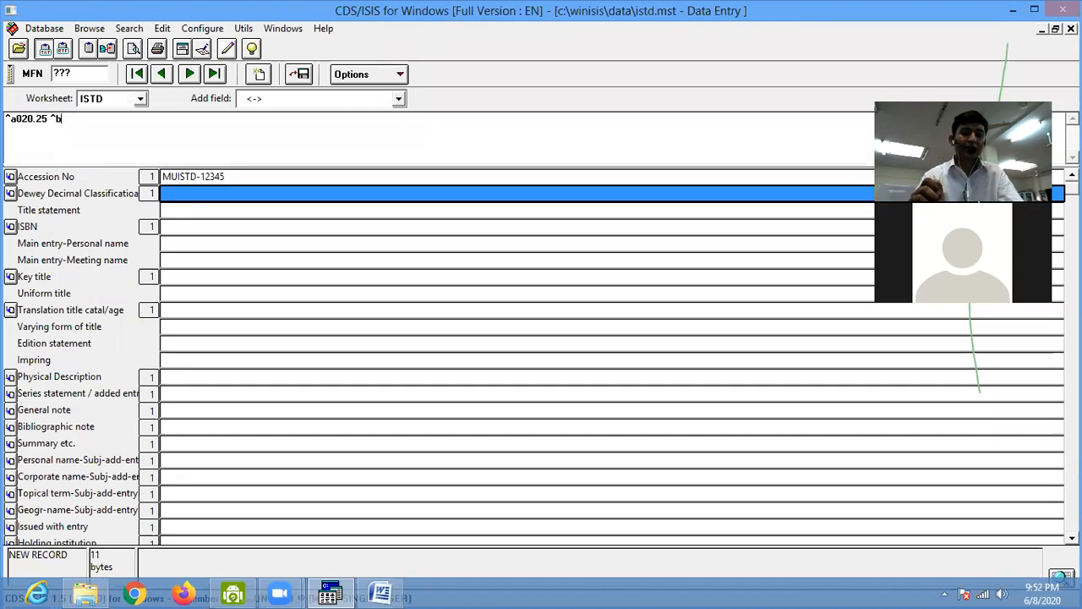
{"action": "type", "text": "(H"}
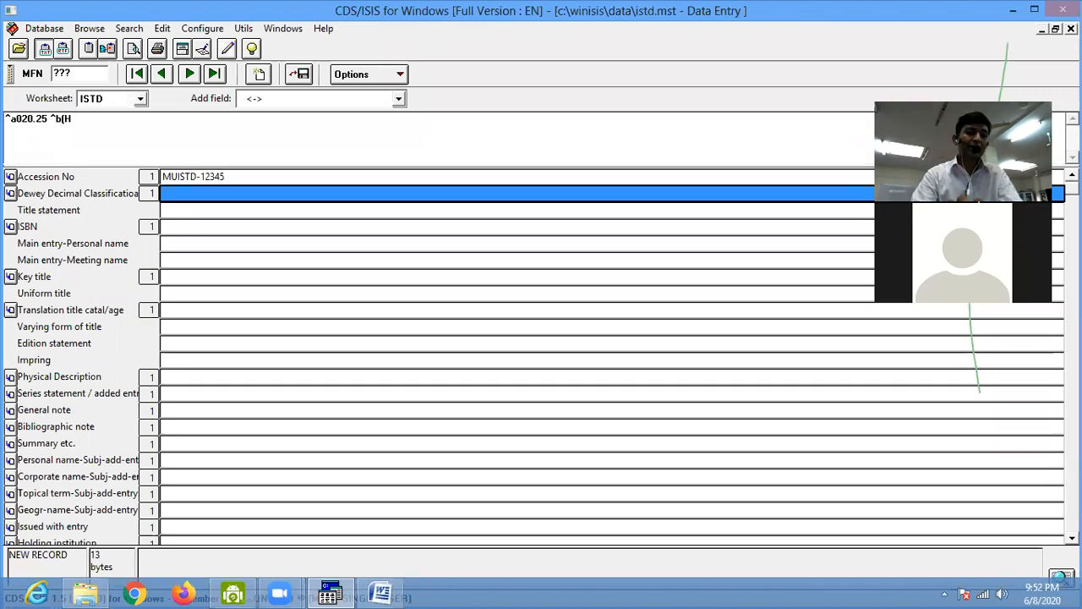
{"action": "type", "text": "BK); "}
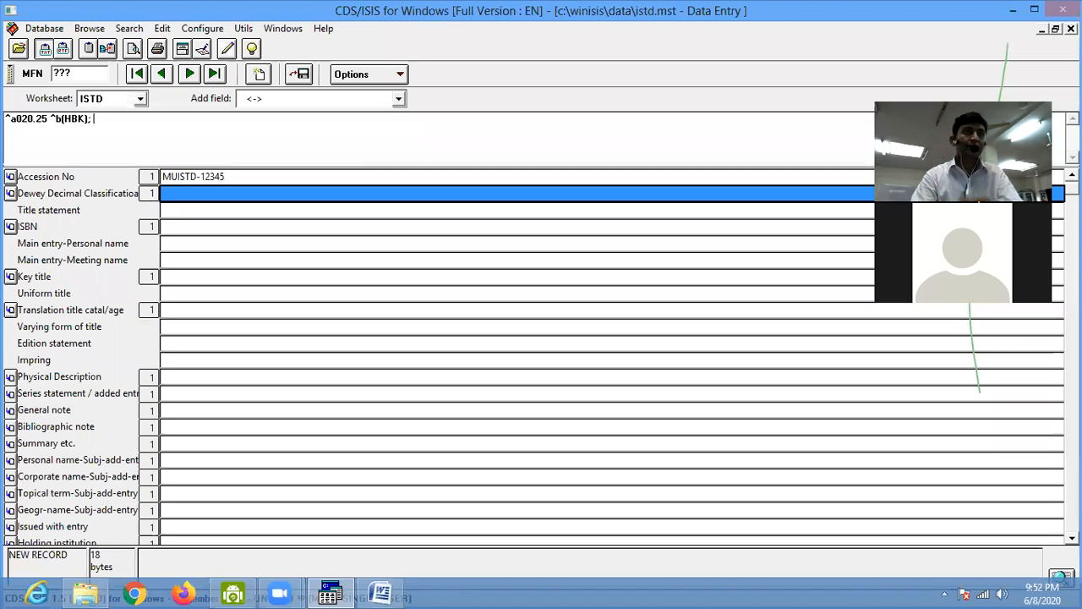
{"action": "type", "text": "^z"}
{"action": "key", "text": "Return"}
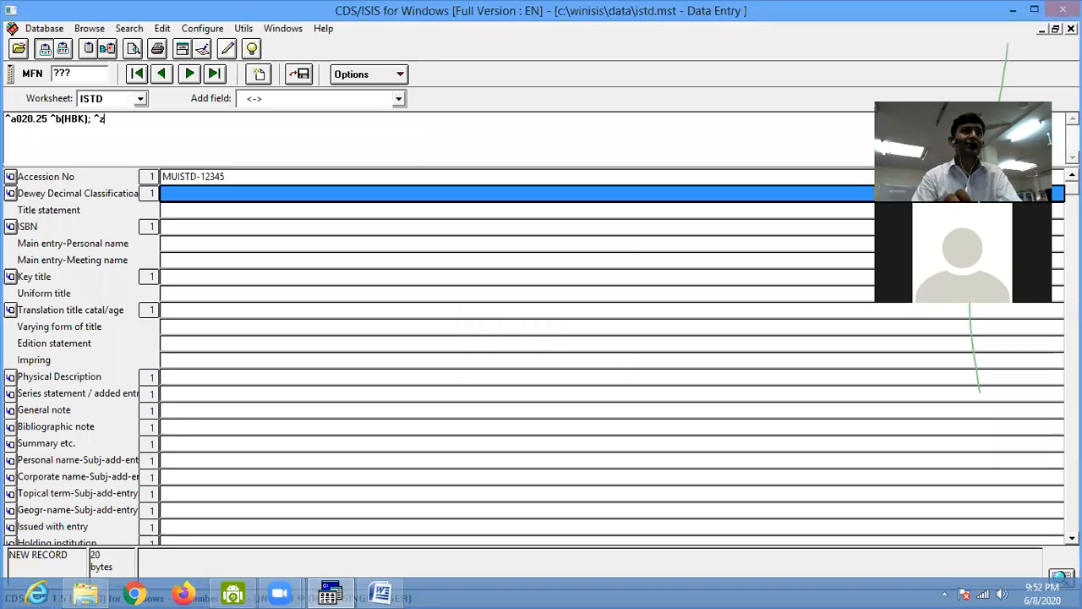
{"action": "key", "text": "BackSpace"}
{"action": "key", "text": "BackSpace"}
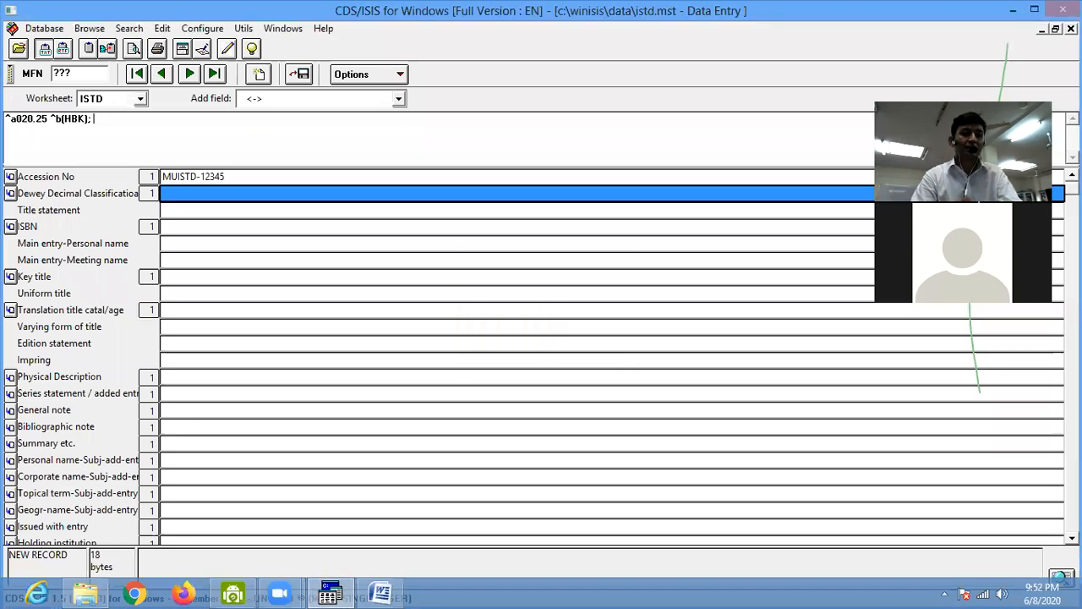
{"action": "type", "text": "^q"}
{"action": "key", "text": "Return"}
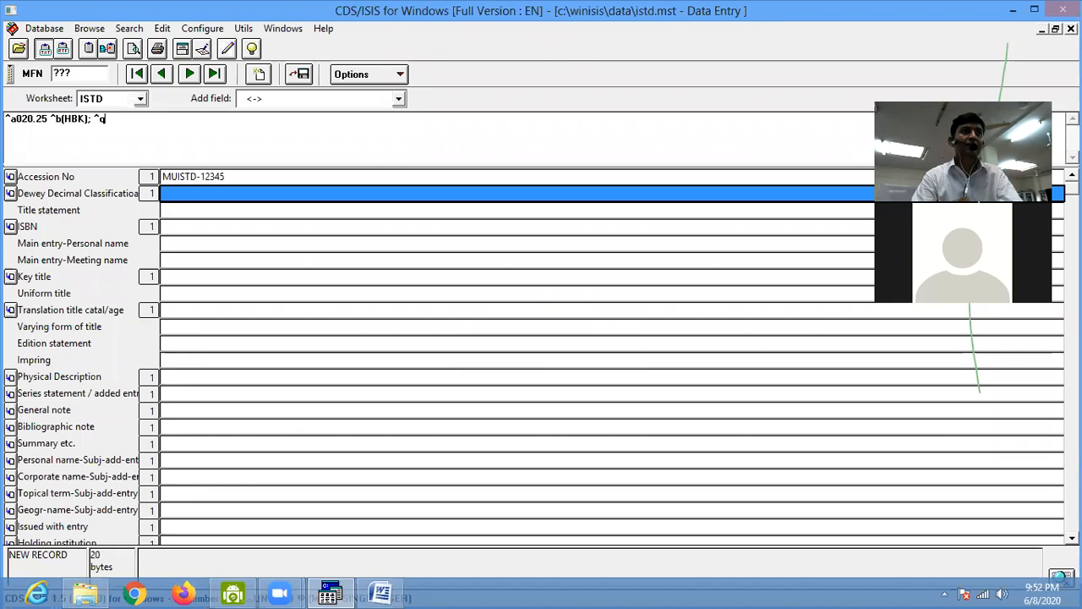
{"action": "type", "text": "Rs.5600"}
{"action": "key", "text": "BackSpace"}
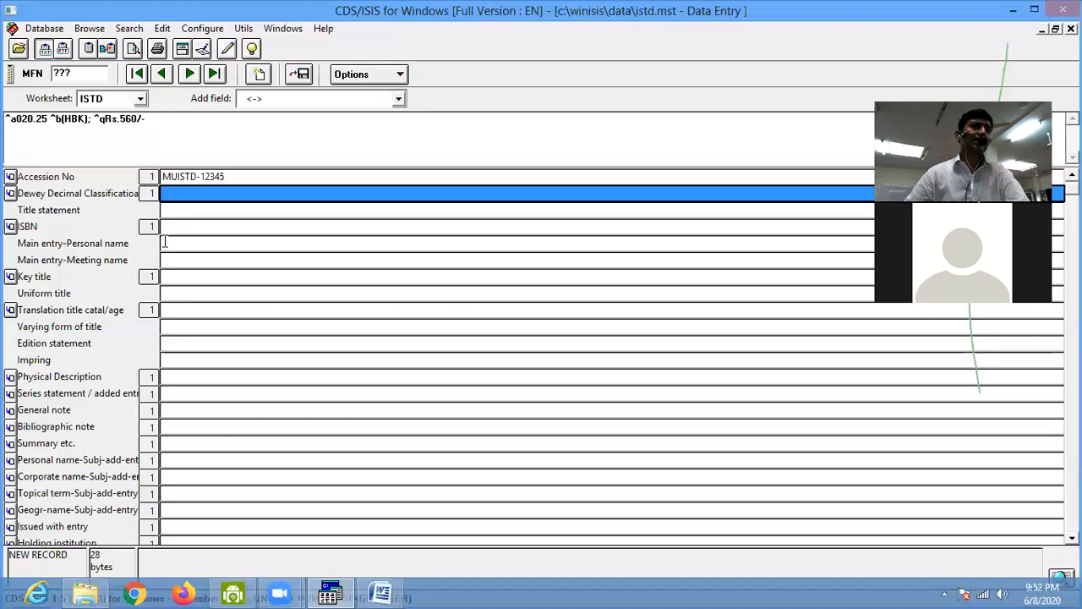
{"action": "key", "text": "Return"}
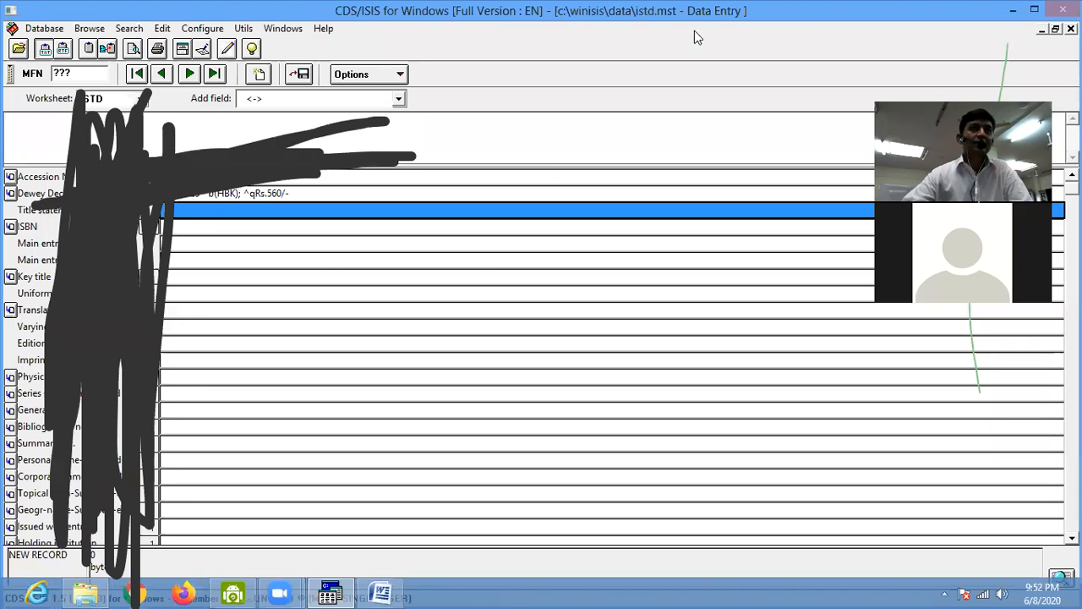
{"action": "left_click", "coordinate": [617, 37]}
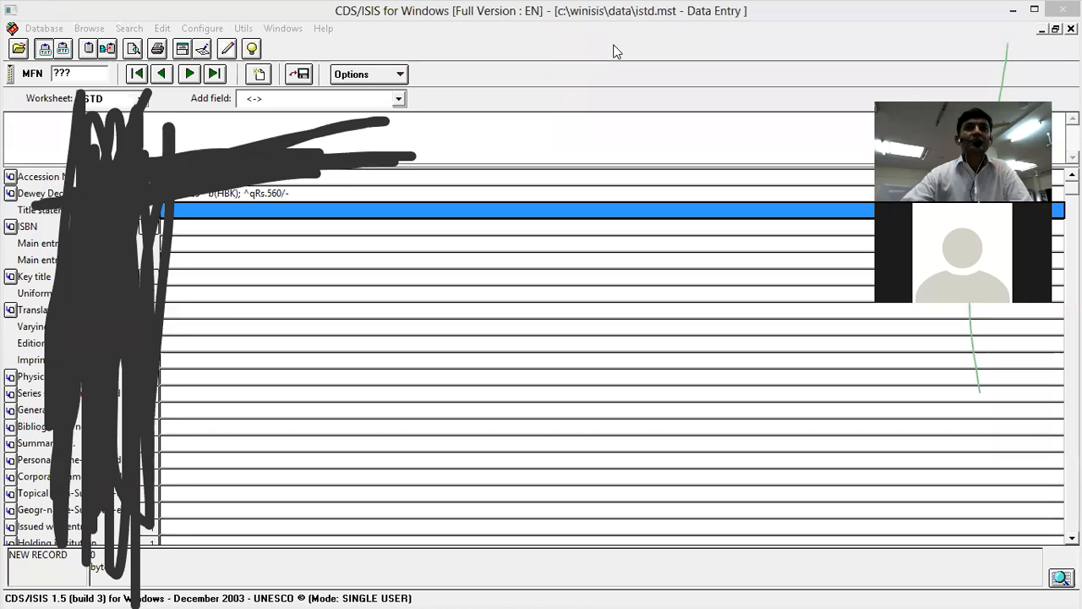
{"action": "left_click", "coordinate": [664, 34]}
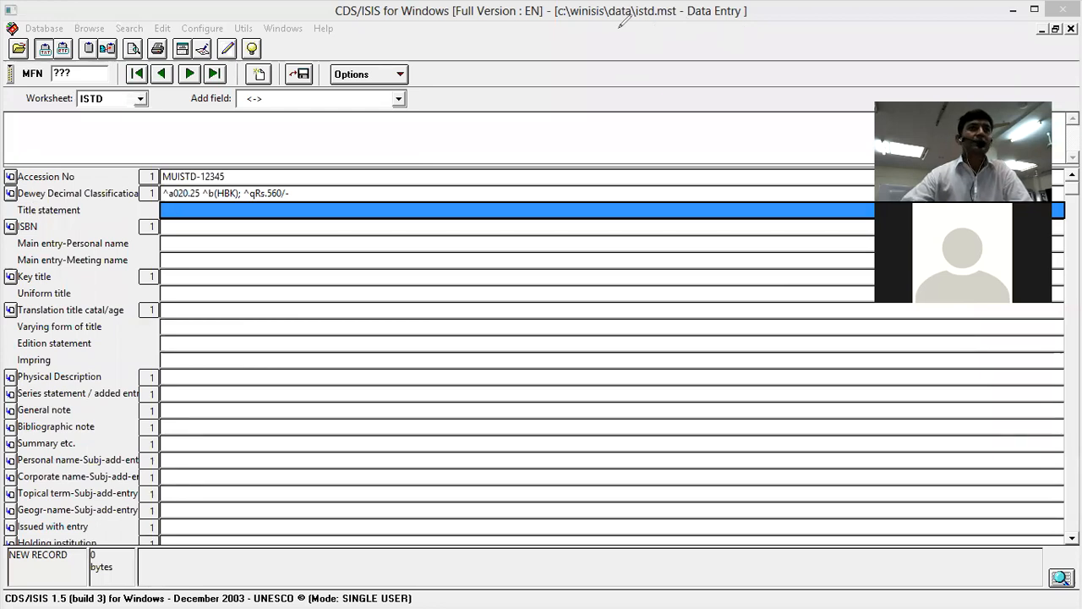
- Enter the title statement '^aThe library profession in 21st century : ^ba user manual', adding the author's name as ^c
{"action": "left_click", "coordinate": [79, 138]}
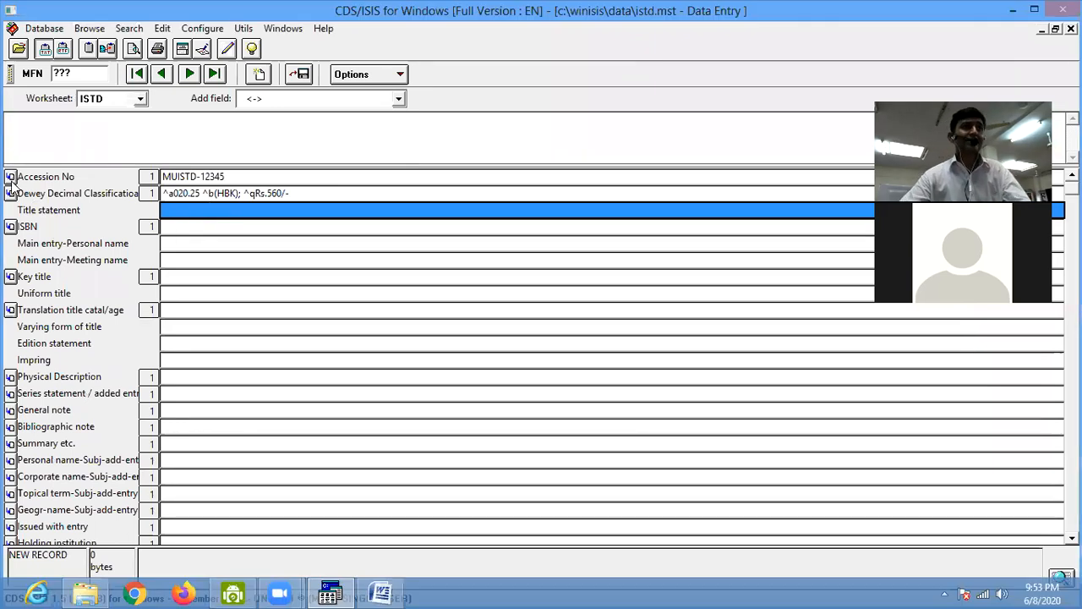
{"action": "type", "text": "^a"}
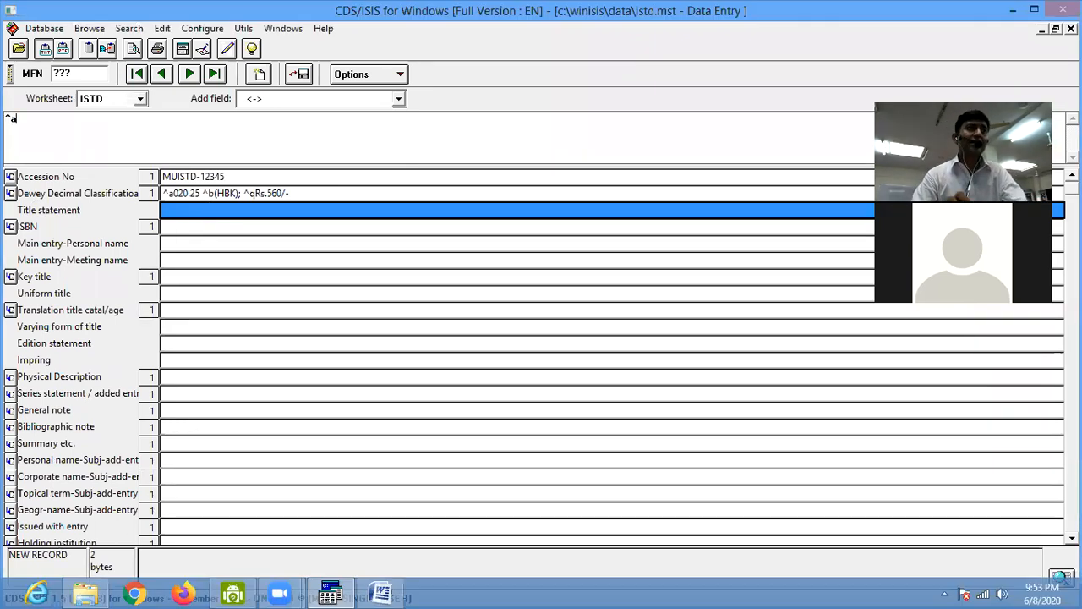
{"action": "type", "text": "The librar"}
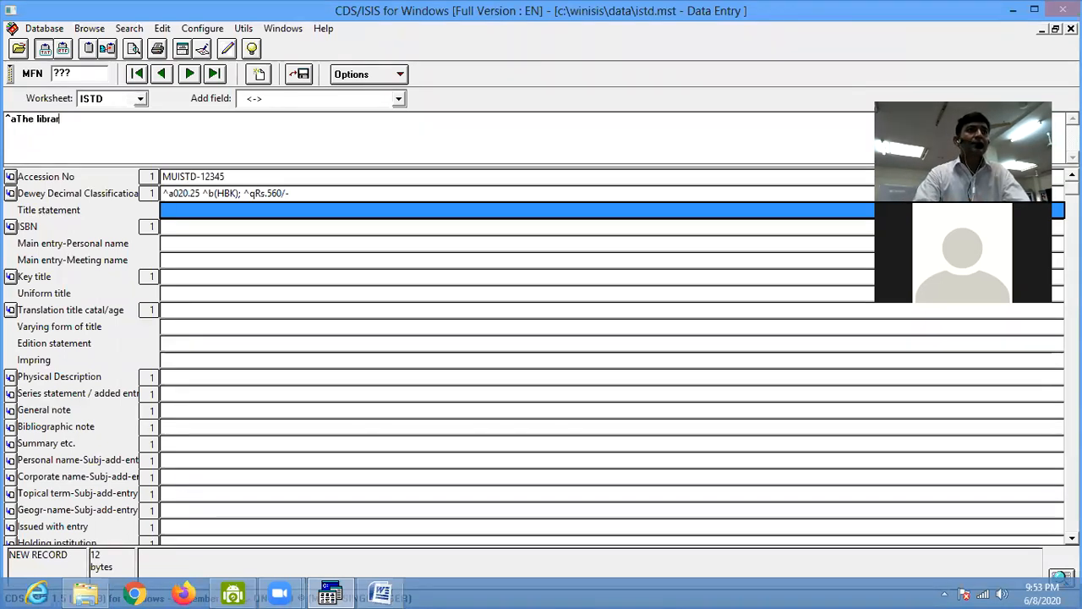
{"action": "type", "text": "y profession i"}
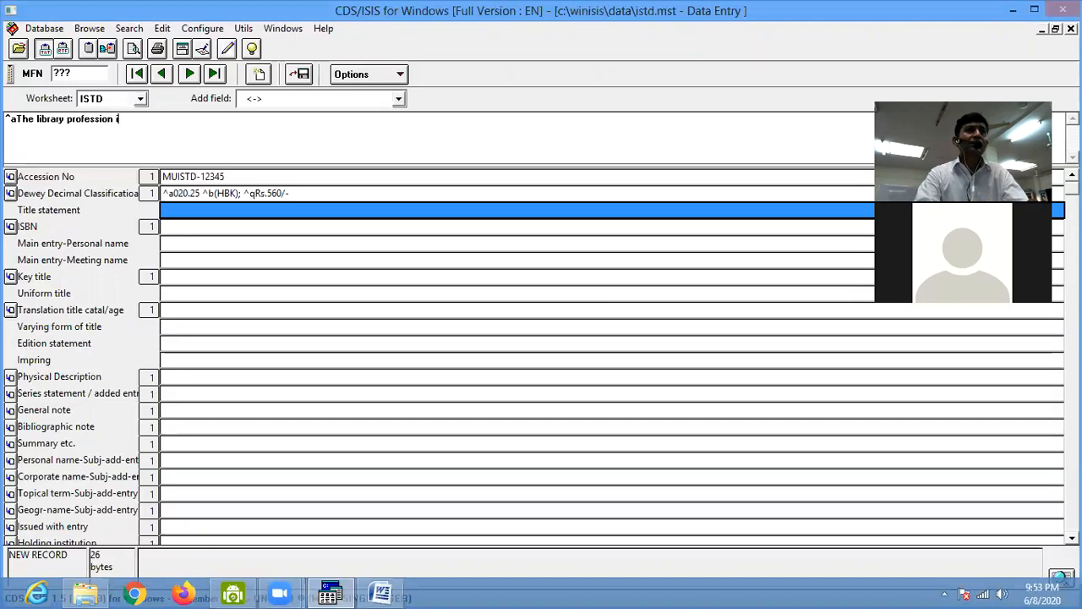
{"action": "type", "text": "n 21st century"}
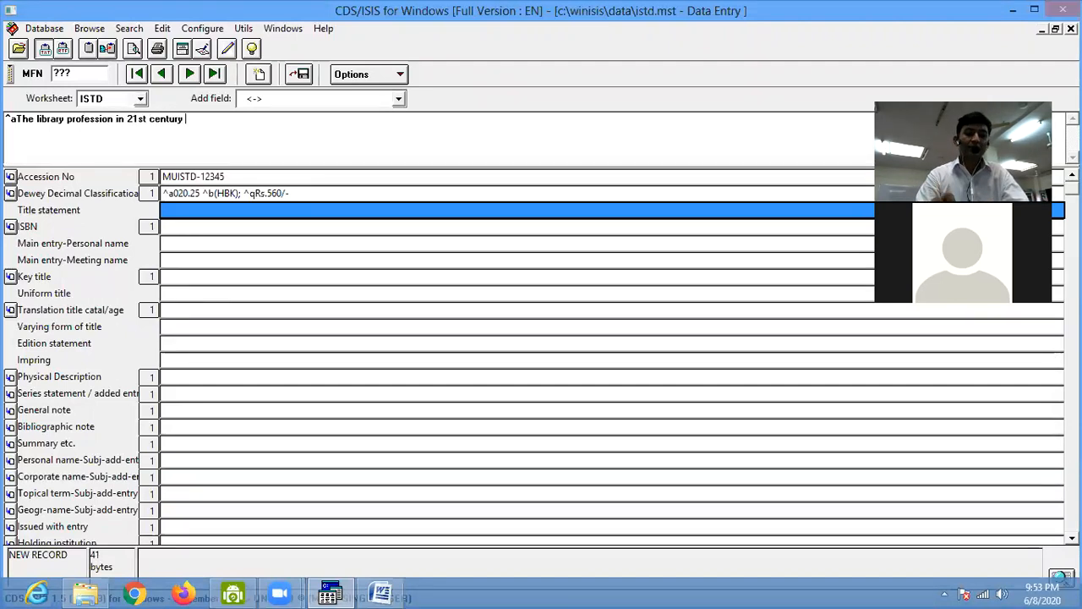
{"action": "type", "text": " : ^ba"}
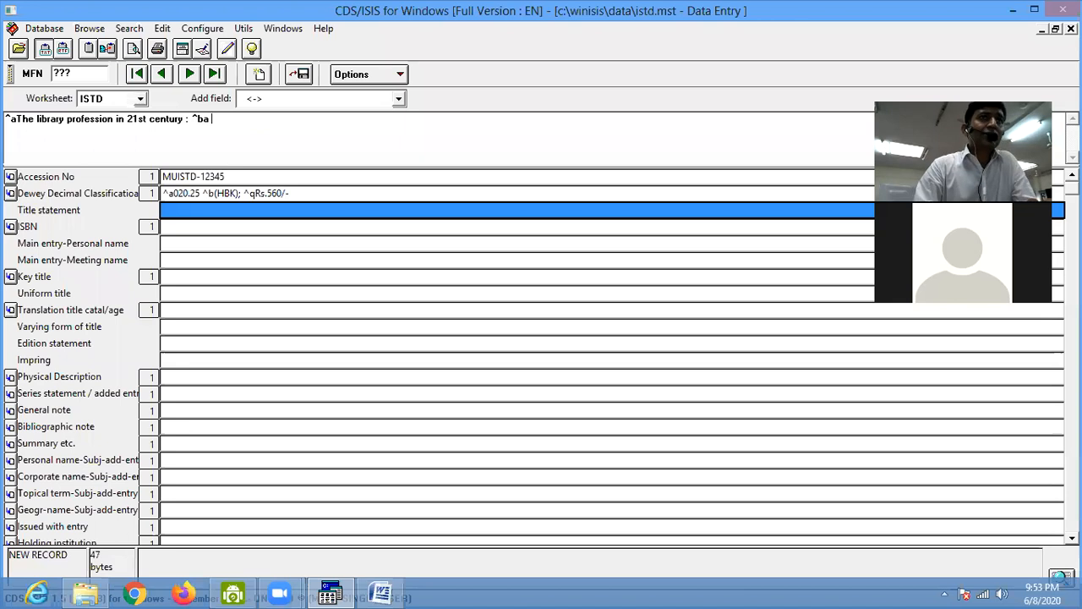
{"action": "type", "text": " user manual"}
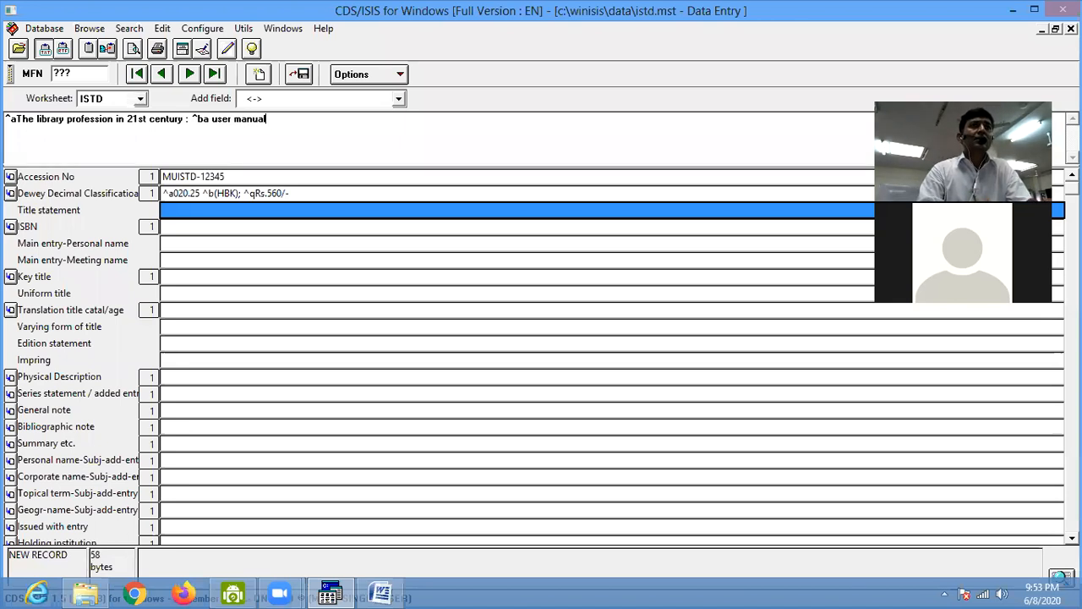
{"action": "type", "text": " / "}
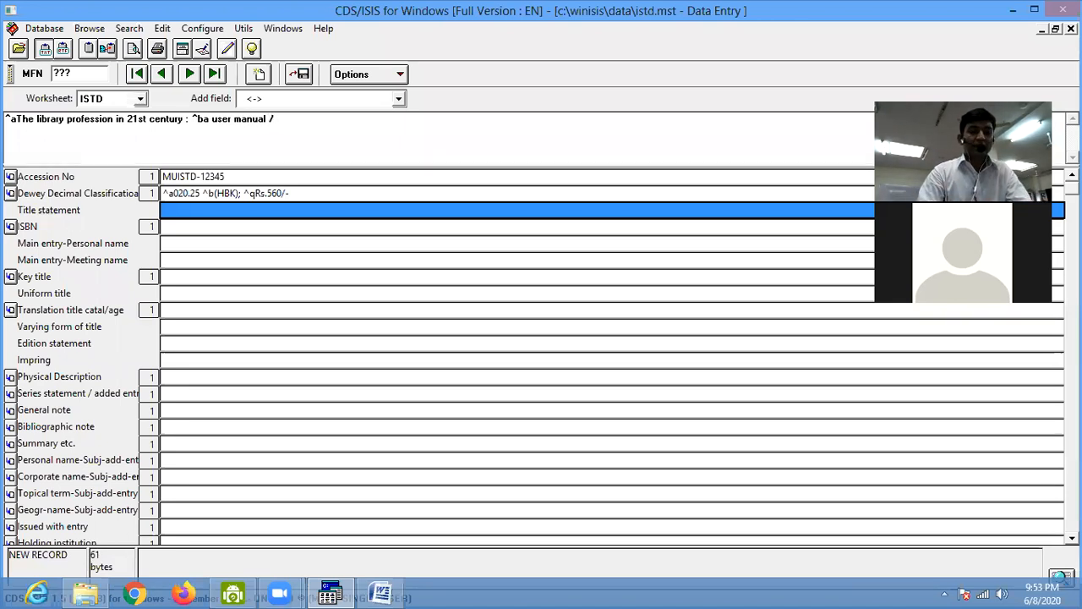
{"action": "type", "text": "^c"}
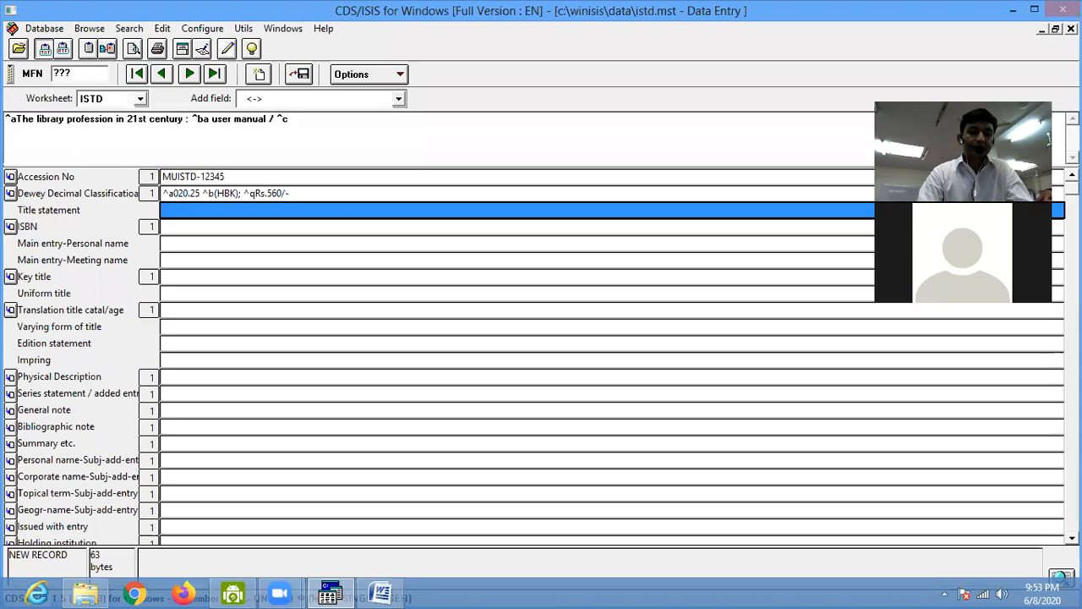
{"action": "type", "text": "Memon"}
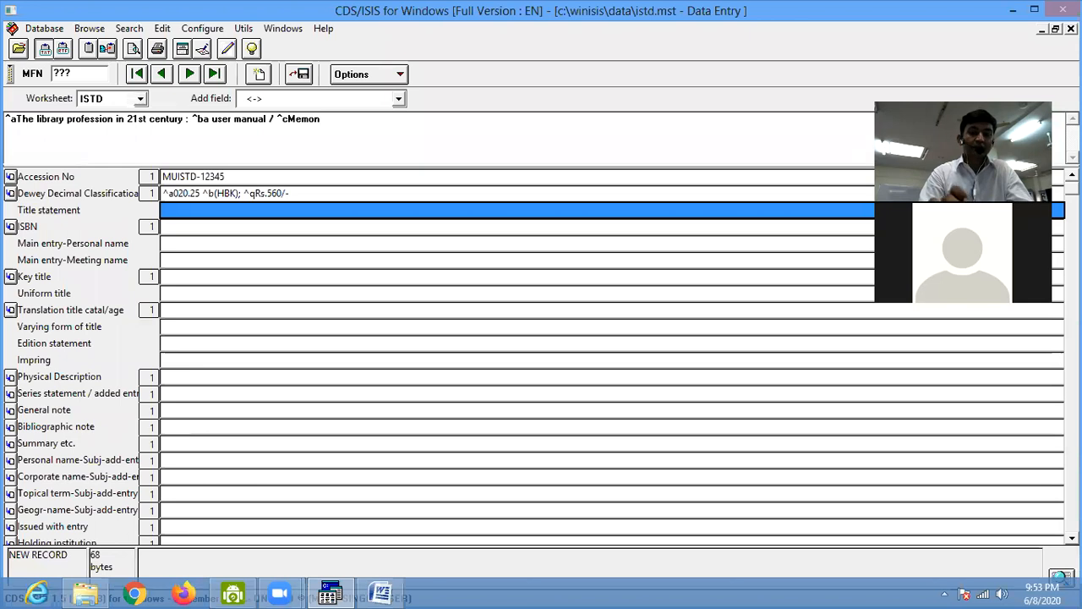
{"action": "type", "text": ", Fai"}
{"action": "key", "text": "BackSpace"}
{"action": "key", "text": "BackSpace"}
{"action": "key", "text": "BackSpace"}
{"action": "key", "text": "BackSpace"}
{"action": "key", "text": "BackSpace"}
{"action": "key", "text": "BackSpace"}
{"action": "key", "text": "BackSpace"}
{"action": "key", "text": "BackSpace"}
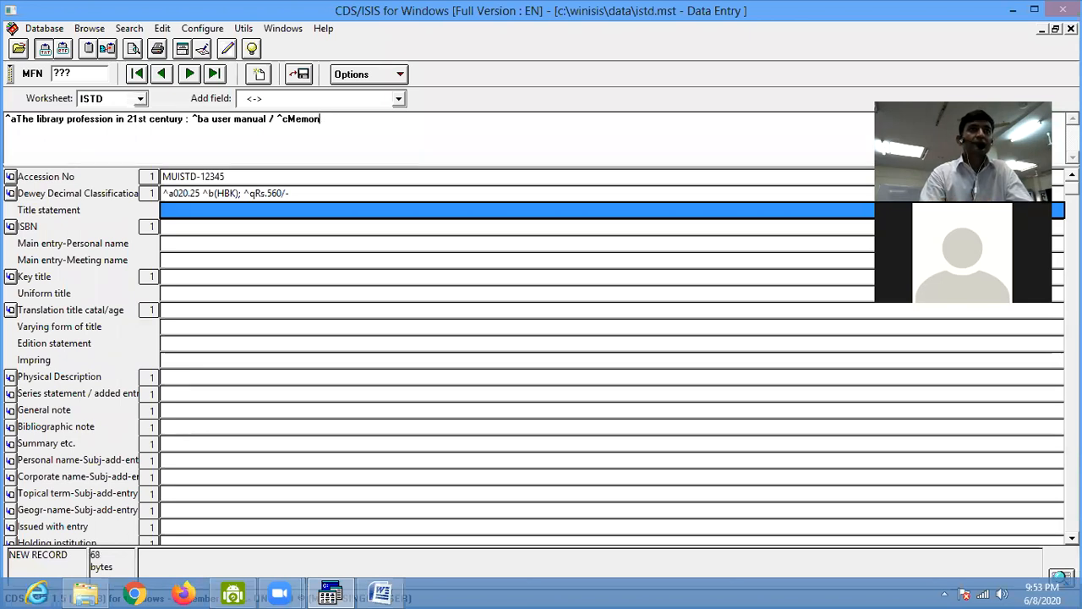
{"action": "key", "text": "BackSpace"}
{"action": "key", "text": "BackSpace"}
{"action": "type", "text": "R"}
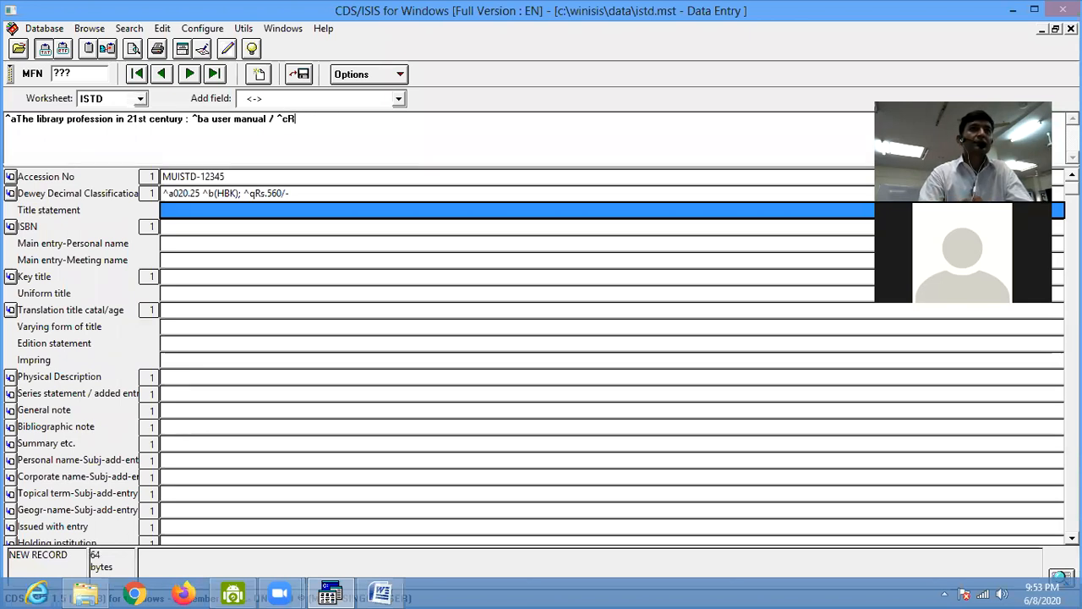
{"action": "type", "text": "oshan Memon."}
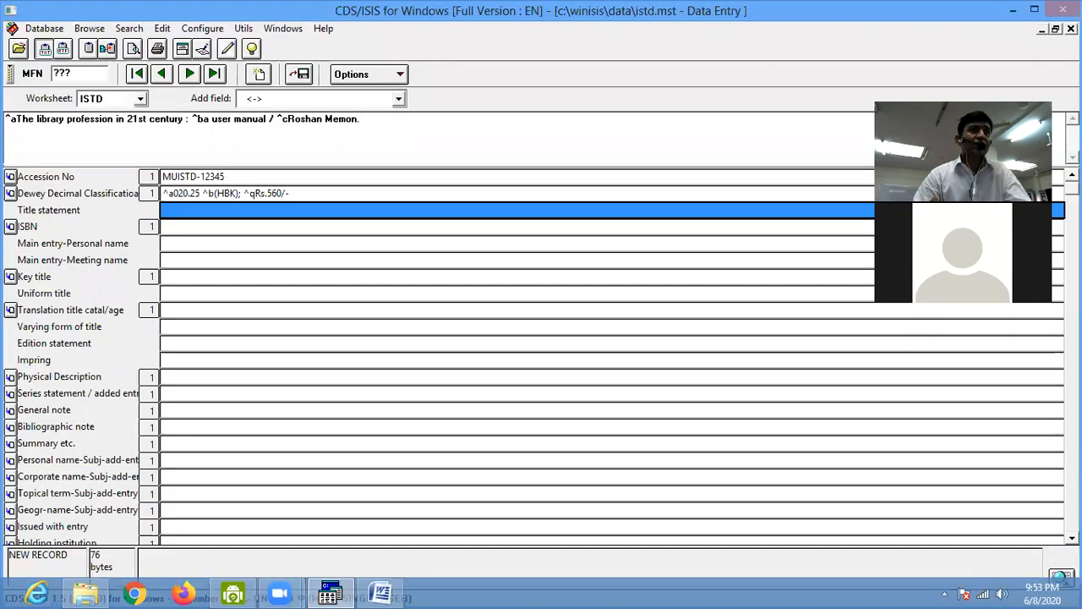
{"action": "key", "text": "Return"}
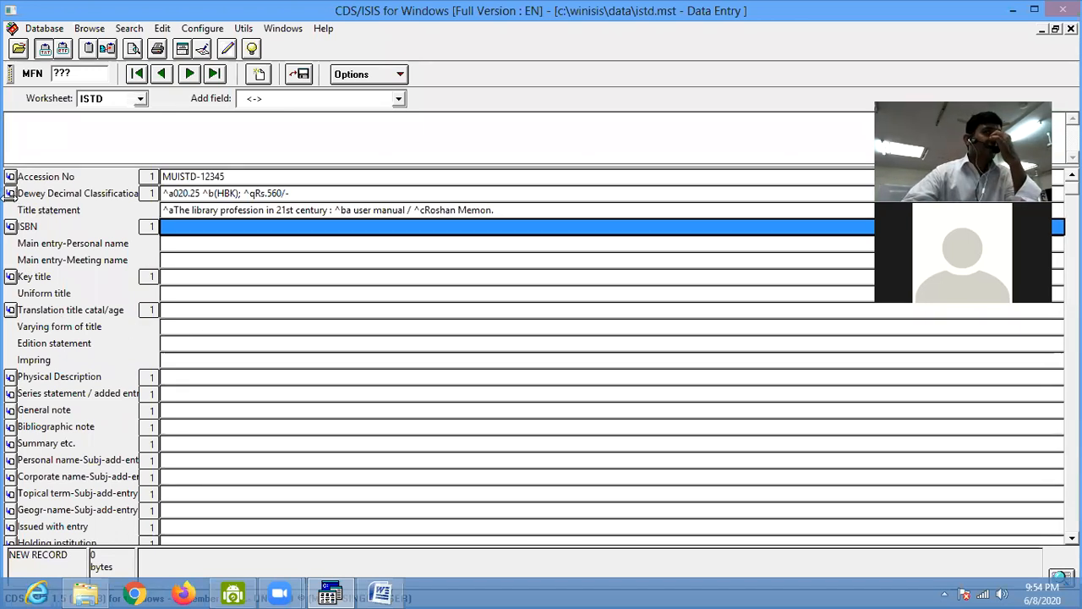
- Trim the Dewey Decimal Classification field to ^a020.25 by deleting the (HBK) and Rs.560/- subfields
{"action": "left_click", "coordinate": [239, 193]}
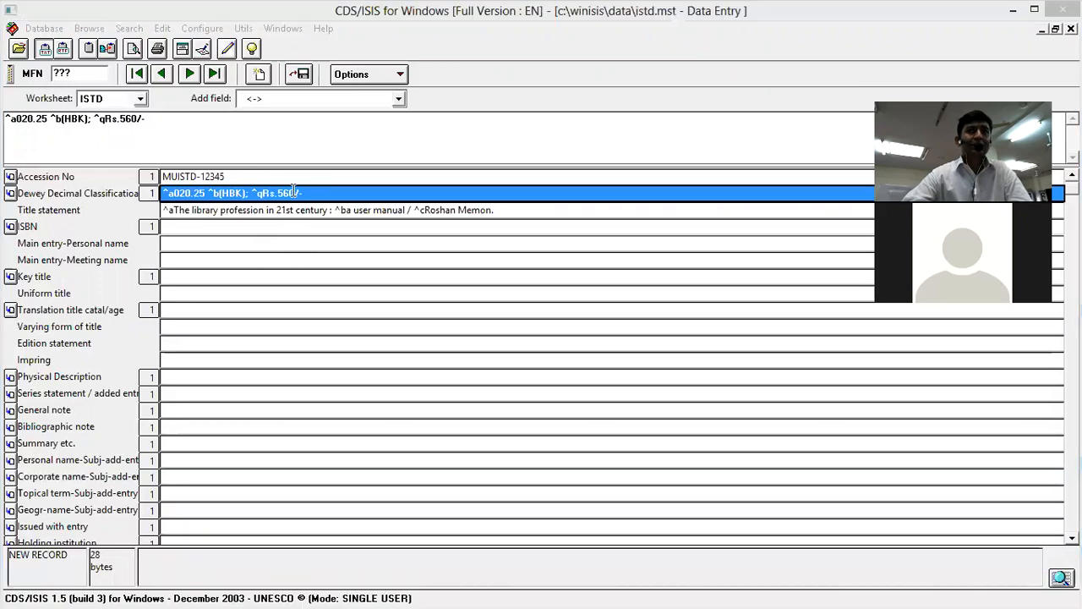
{"action": "left_click", "coordinate": [733, 186]}
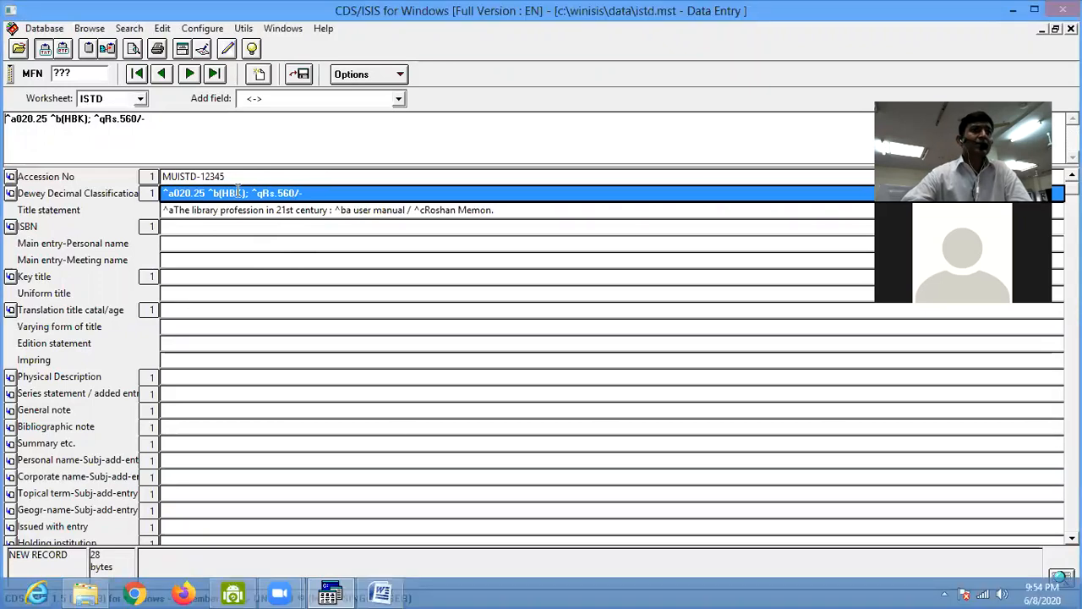
{"action": "left_click_drag", "start_coordinate": [162, 121], "coordinate": [49, 119]}
{"action": "key", "text": "ctrl+c"}
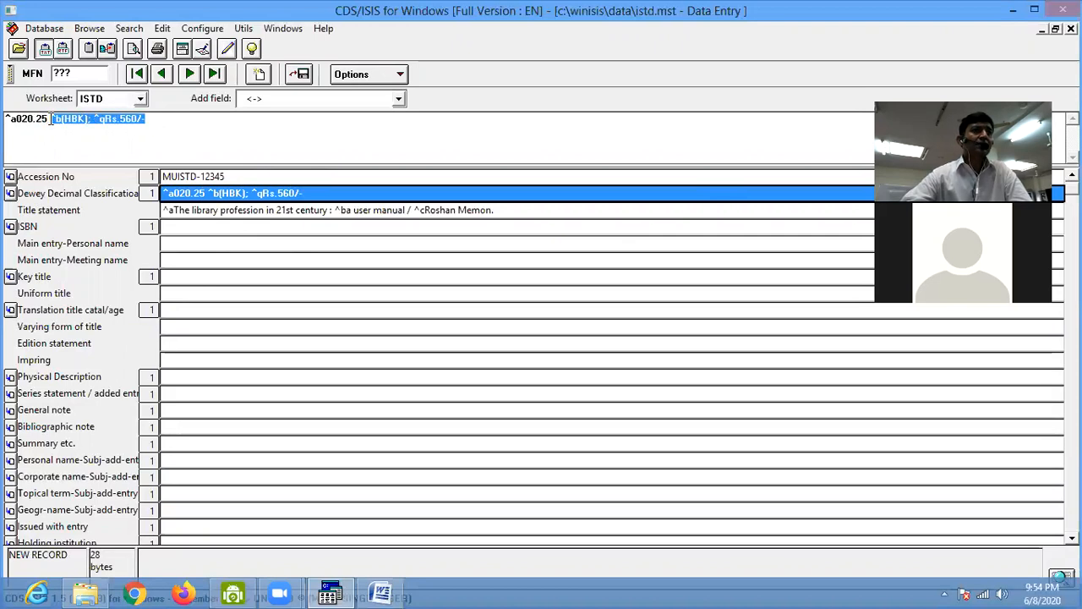
{"action": "key", "text": "Delete"}
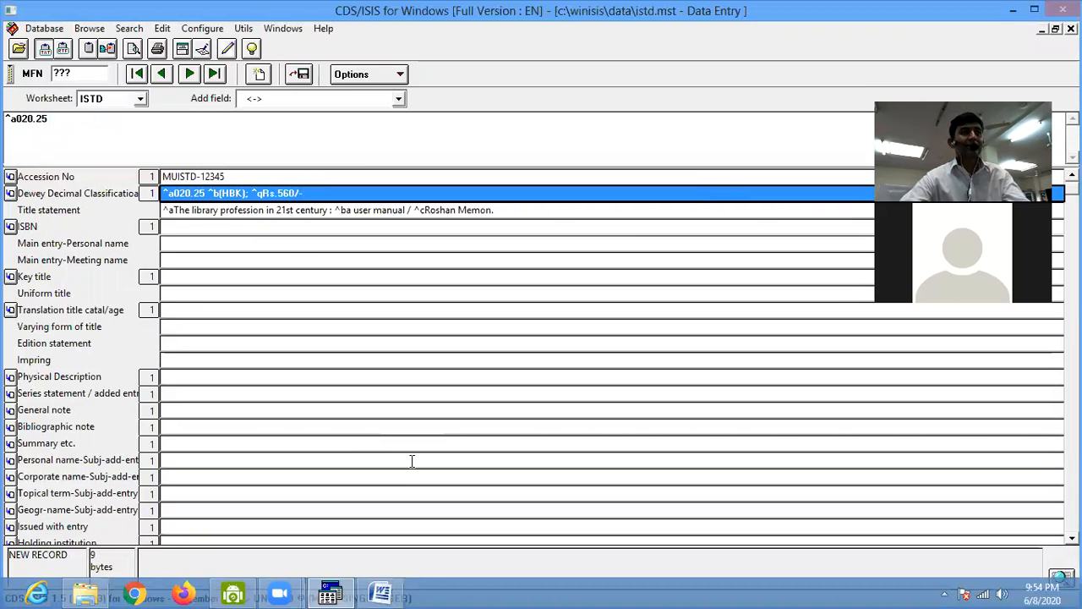
{"action": "key", "text": "Return"}
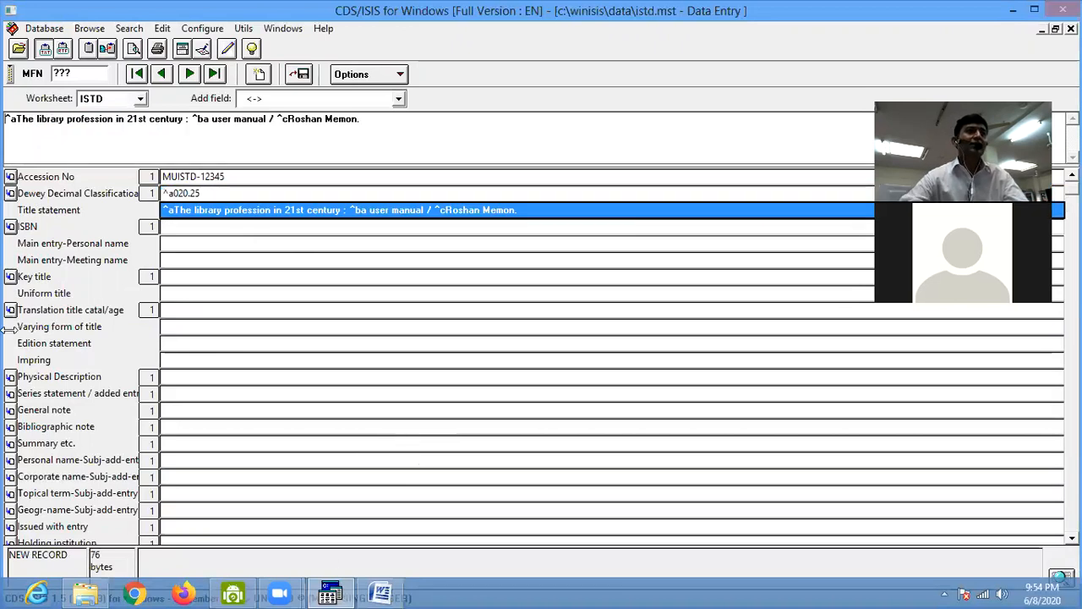
{"action": "left_click", "coordinate": [176, 225]}
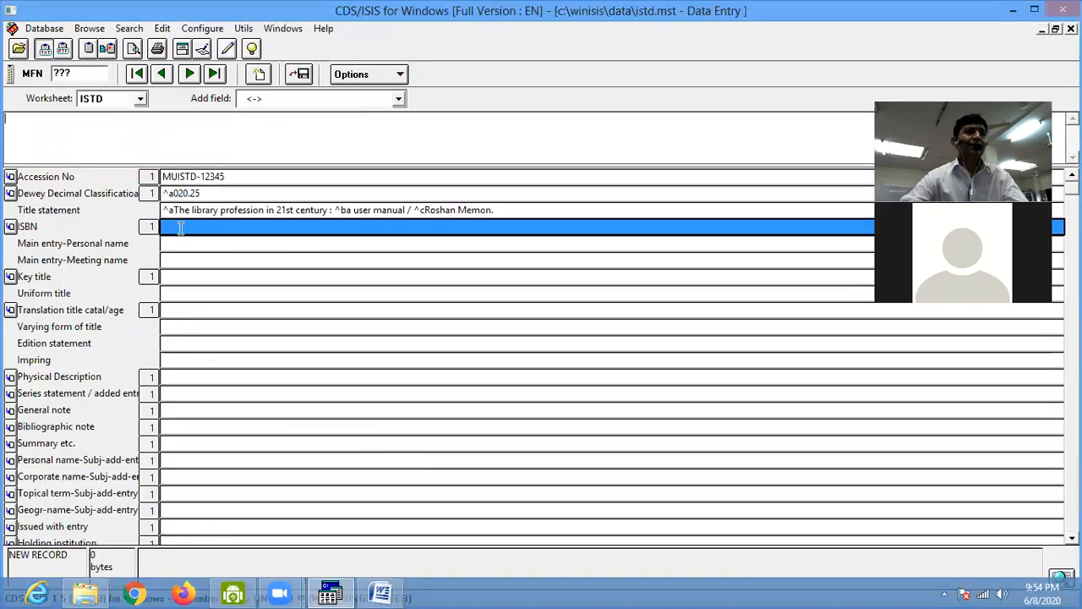
{"action": "key", "text": "ctrl+v"}
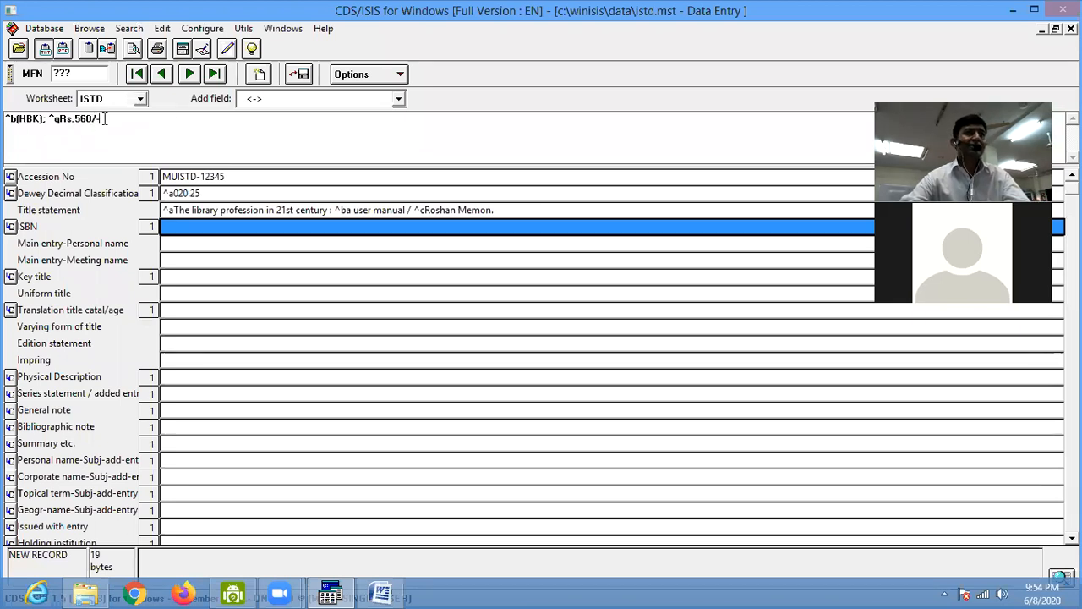
{"action": "type", "text": "^a"}
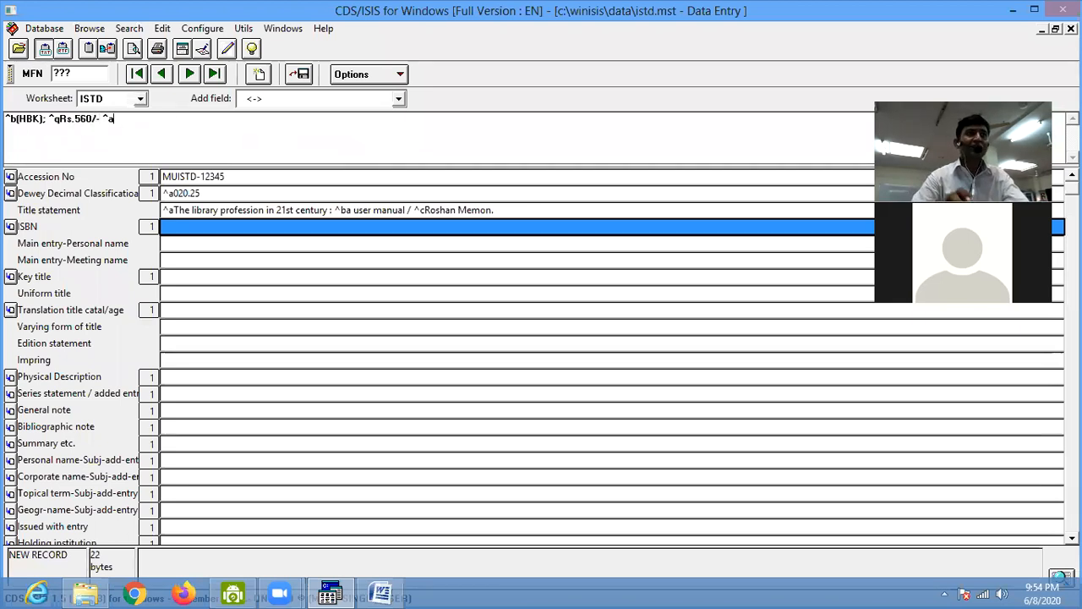
{"action": "type", "text": "69"}
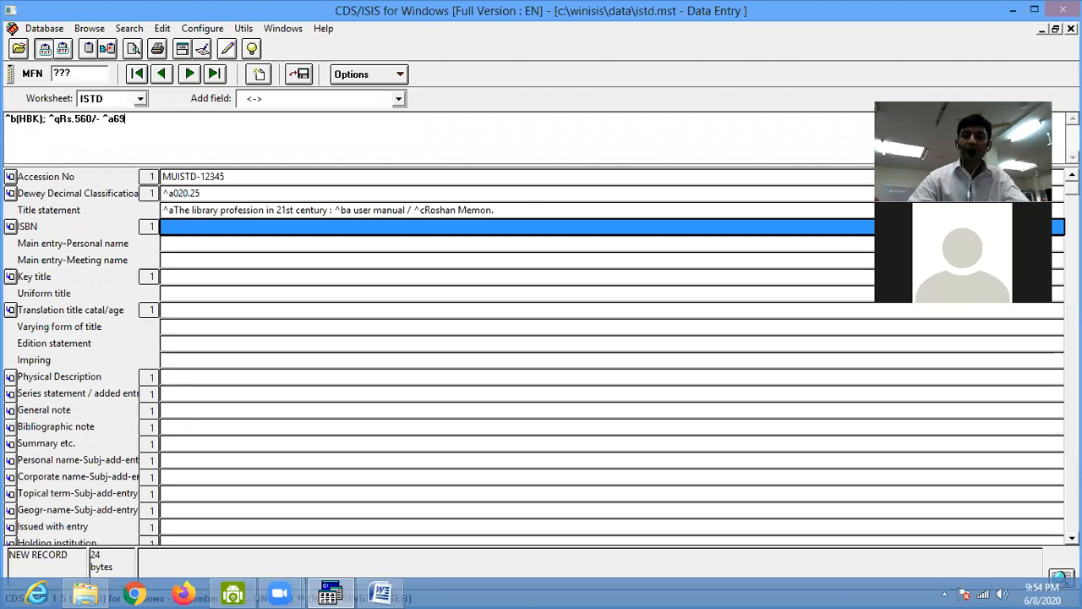
{"action": "type", "text": "66585854"}
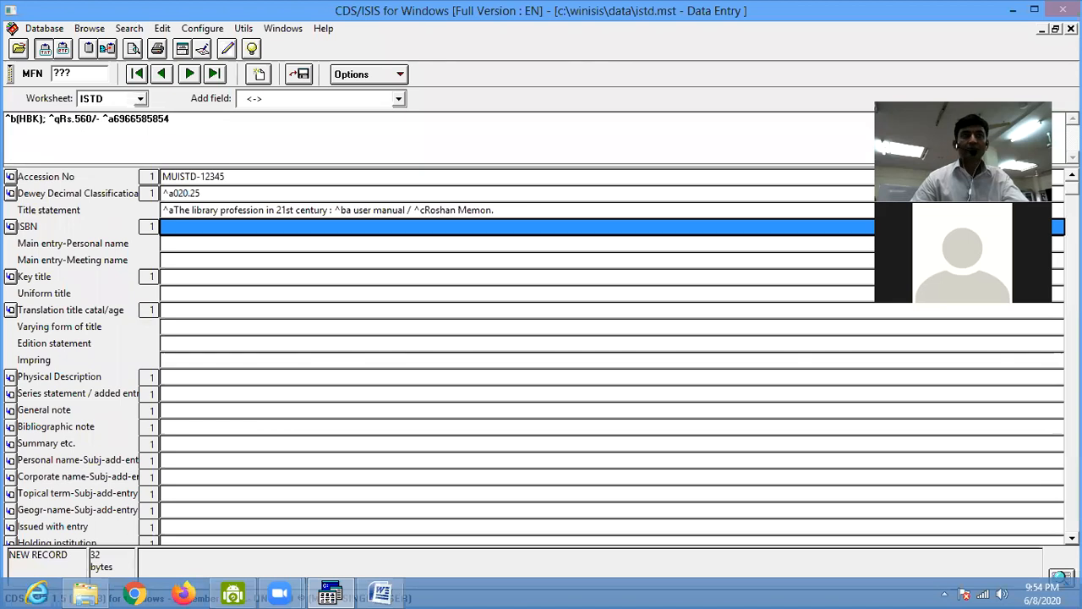
{"action": "key", "text": "Return"}
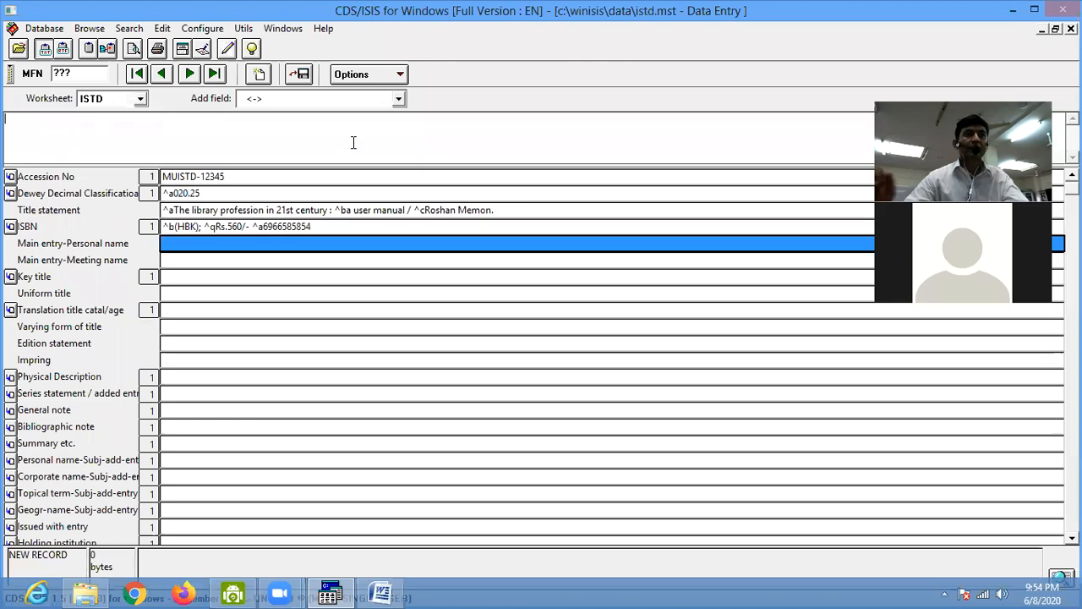
{"action": "left_click", "coordinate": [253, 225]}
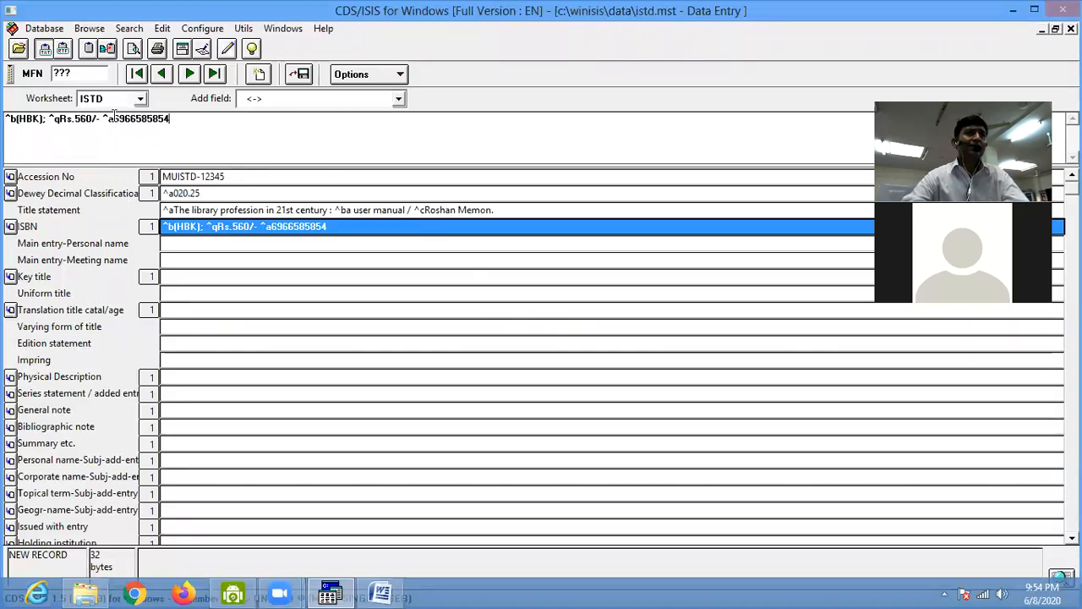
{"action": "type", "text": "%^"}
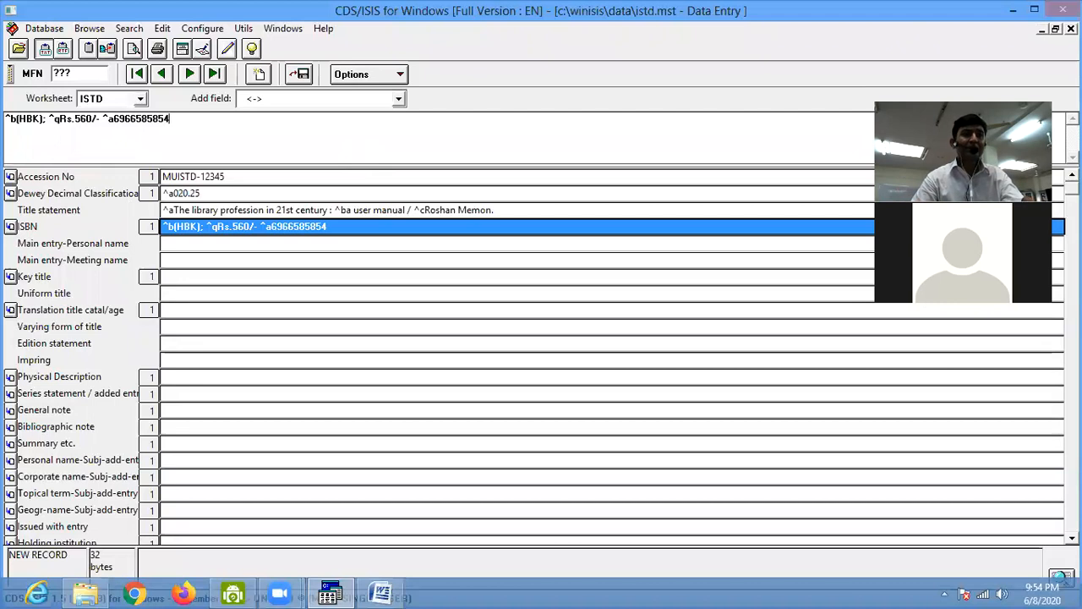
{"action": "type", "text": "a"}
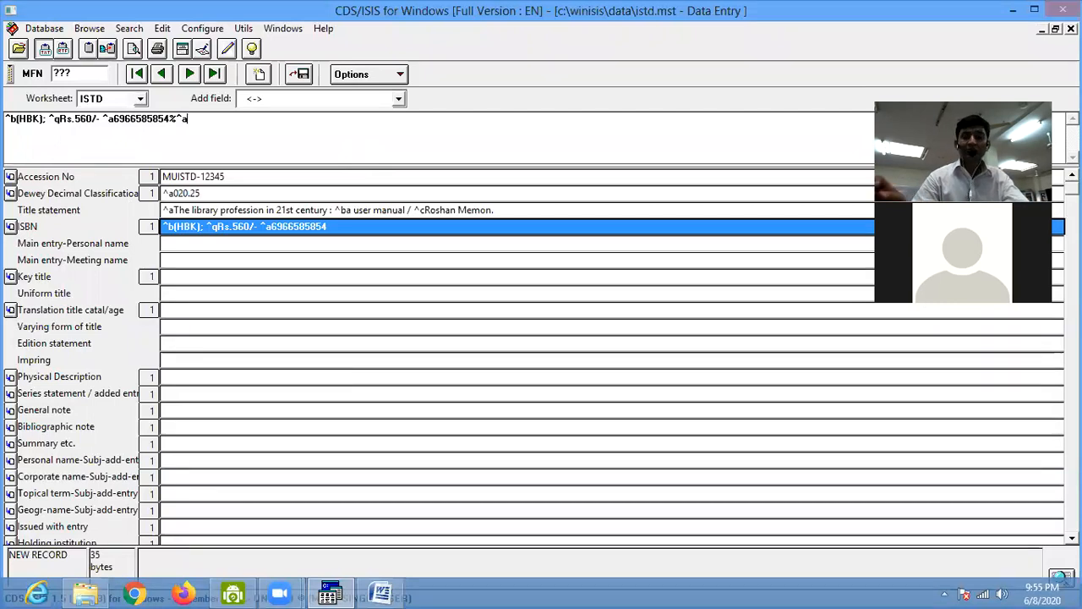
{"action": "type", "text": "585485848"}
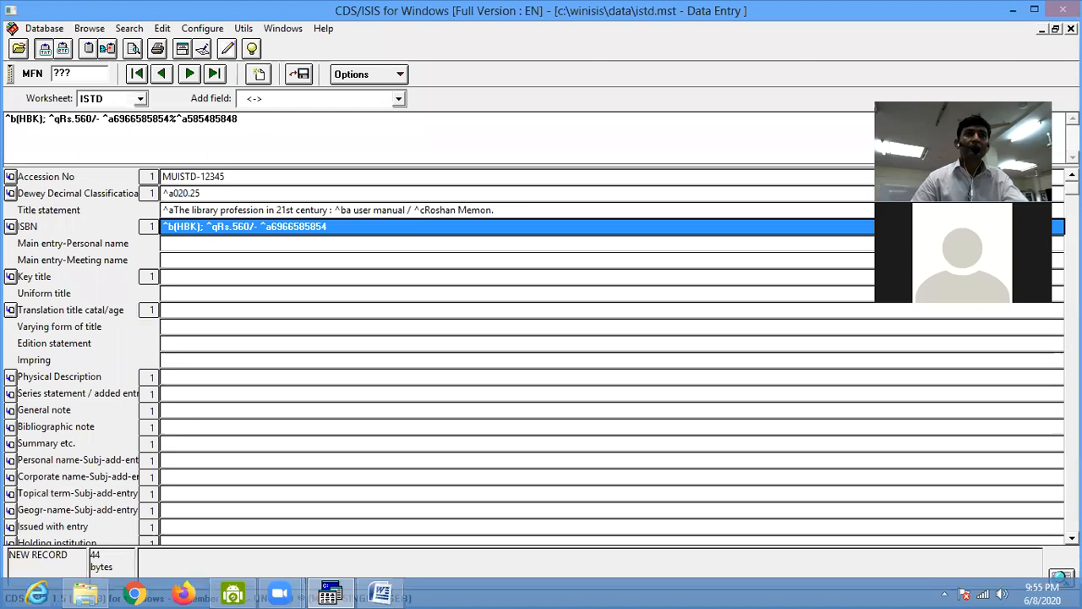
{"action": "key", "text": "Return"}
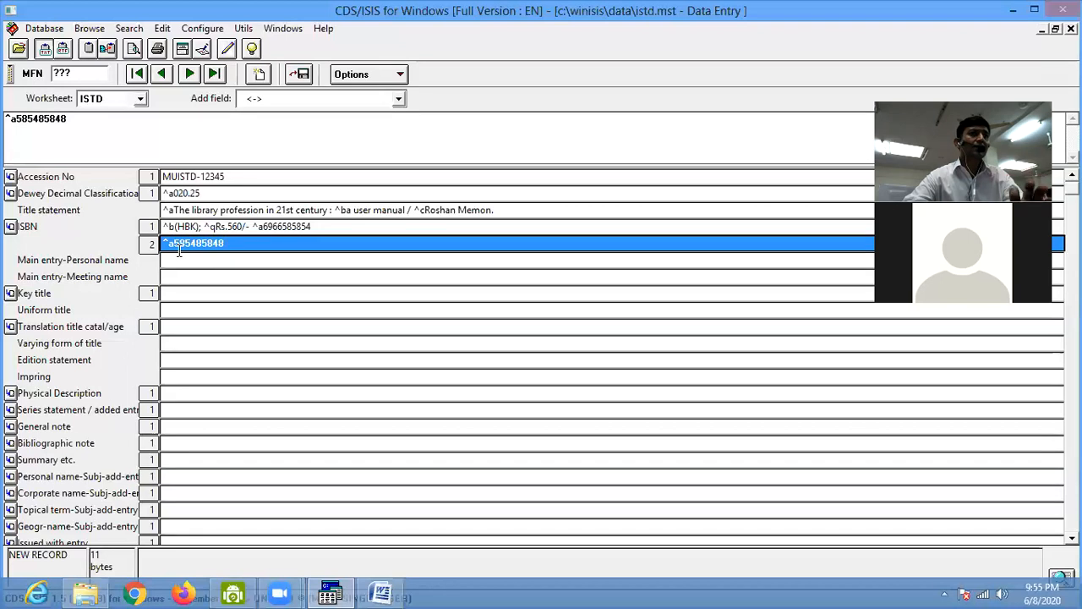
{"action": "left_click", "coordinate": [207, 228]}
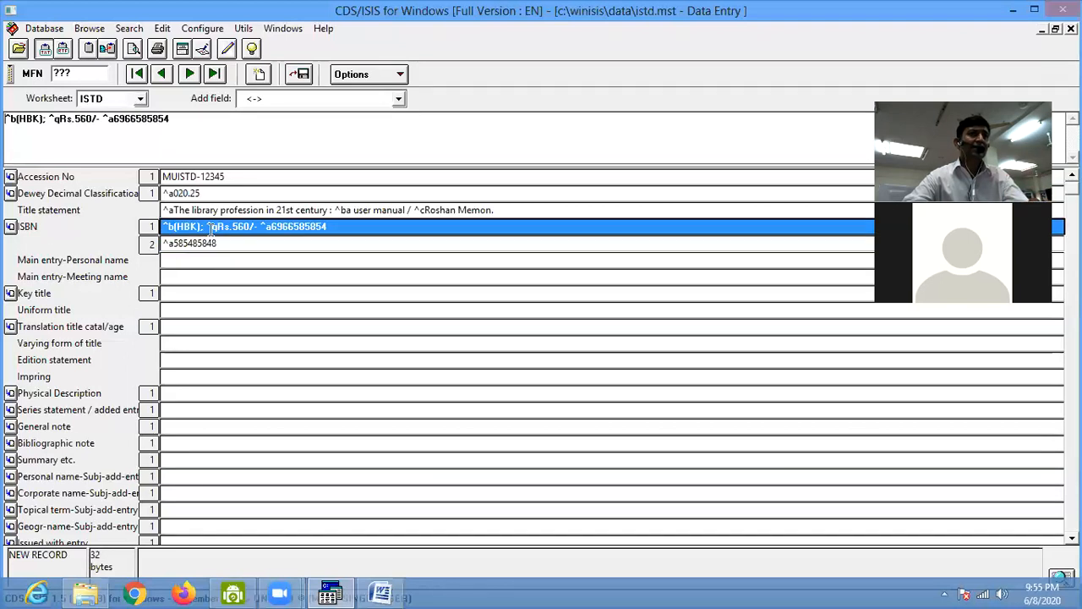
{"action": "left_click", "coordinate": [211, 243]}
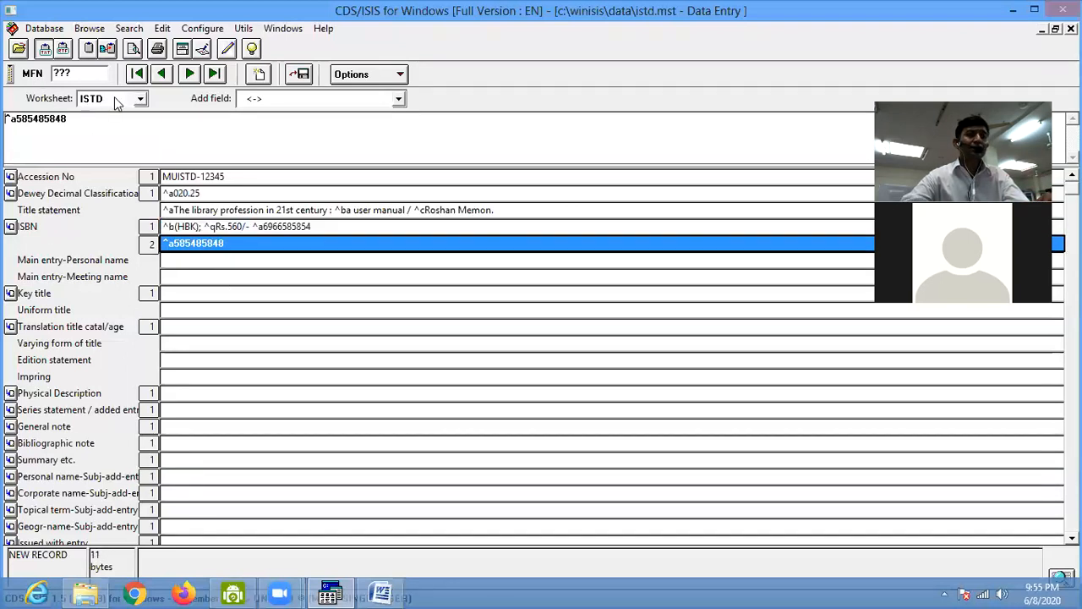
{"action": "left_click", "coordinate": [91, 118]}
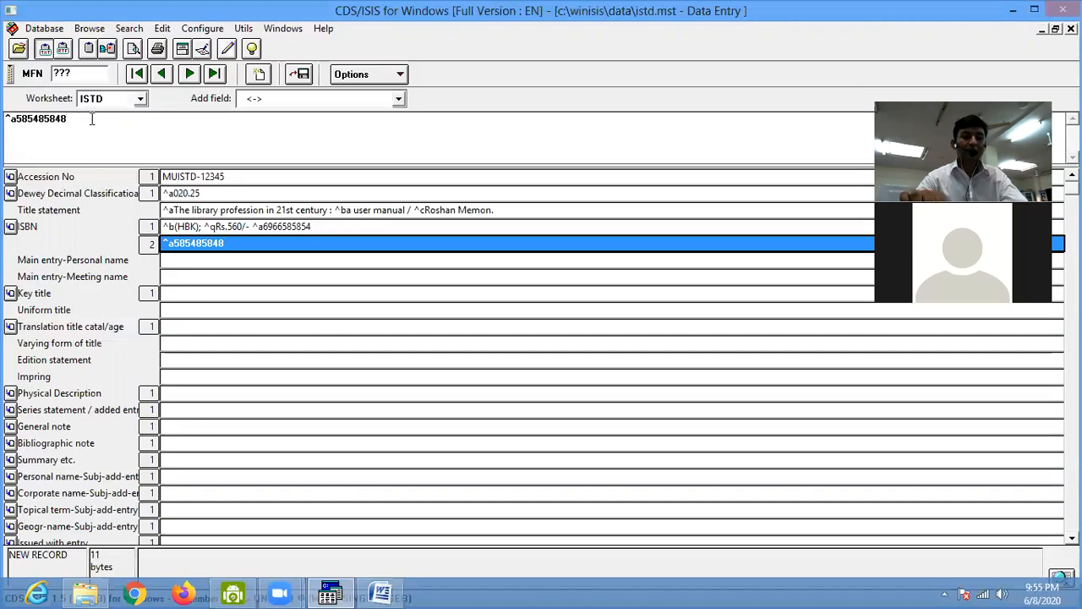
{"action": "type", "text": "7"}
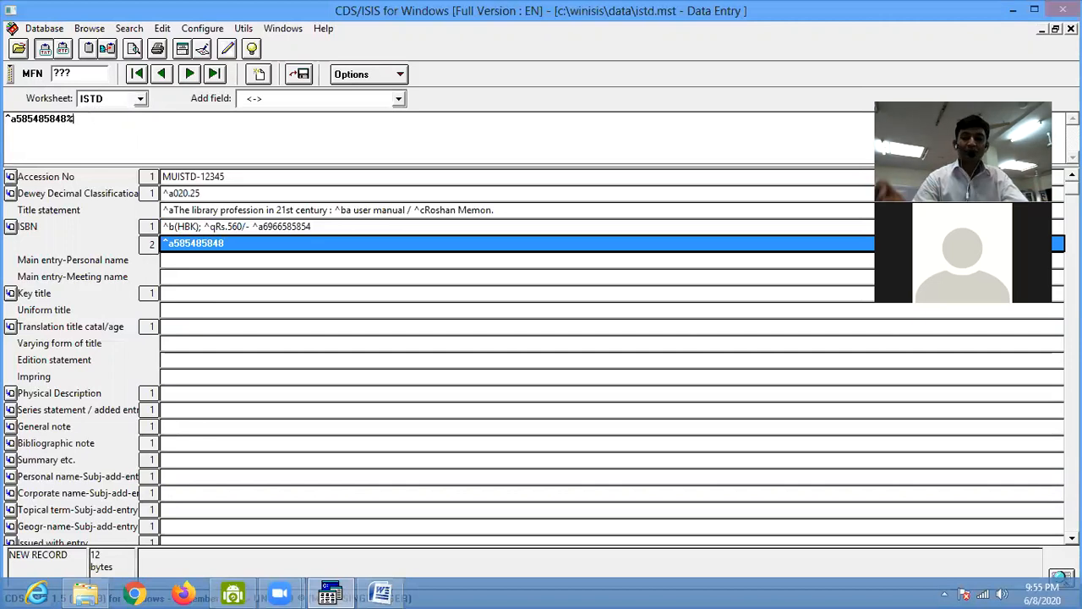
{"action": "type", "text": "^a"}
{"action": "type", "text": "89"}
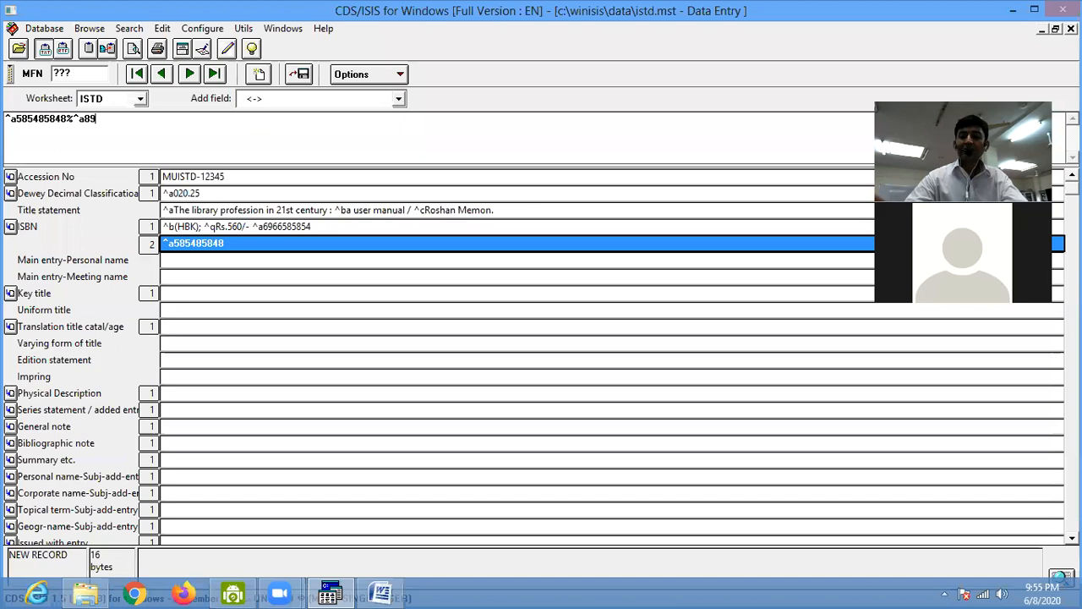
{"action": "type", "text": "868958585"}
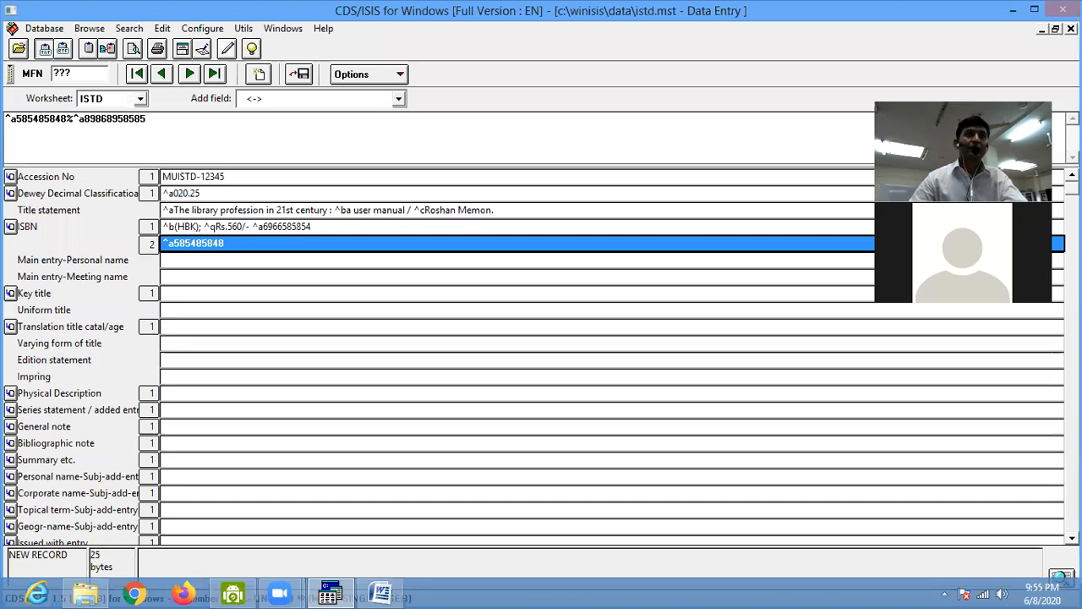
{"action": "key", "text": "Return"}
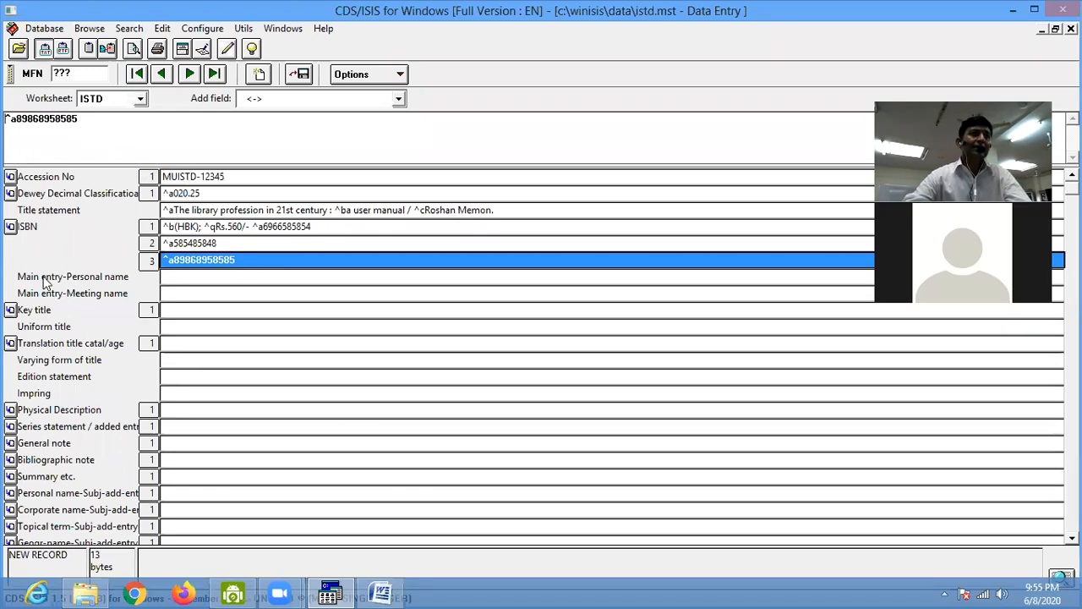
- Fill Main entry-Personal name with ^a followed by the author's surname, a comma, then forename
{"action": "left_click", "coordinate": [184, 277]}
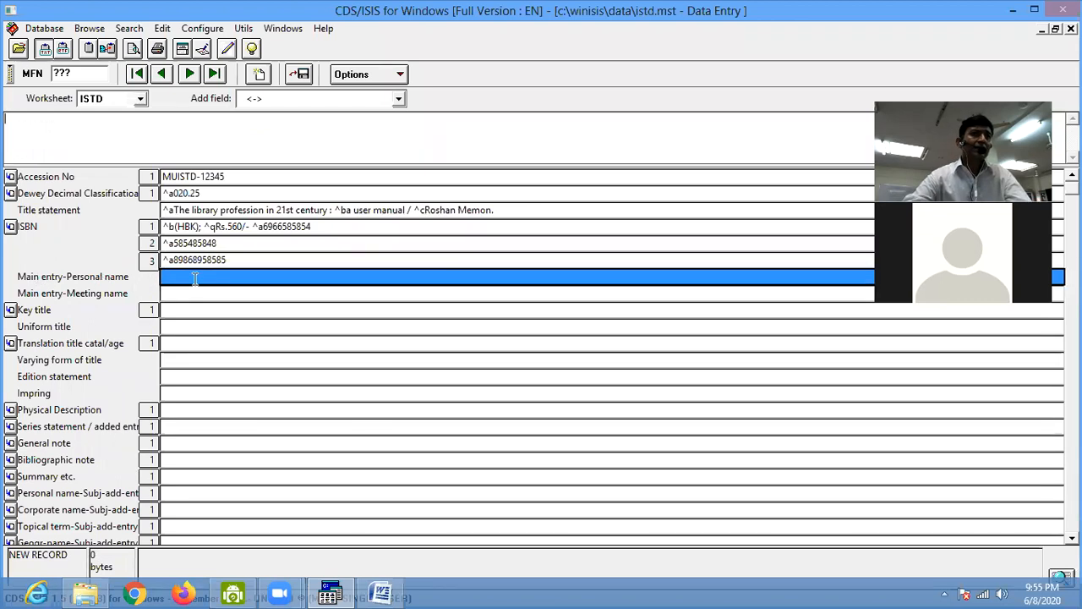
{"action": "type", "text": "^"}
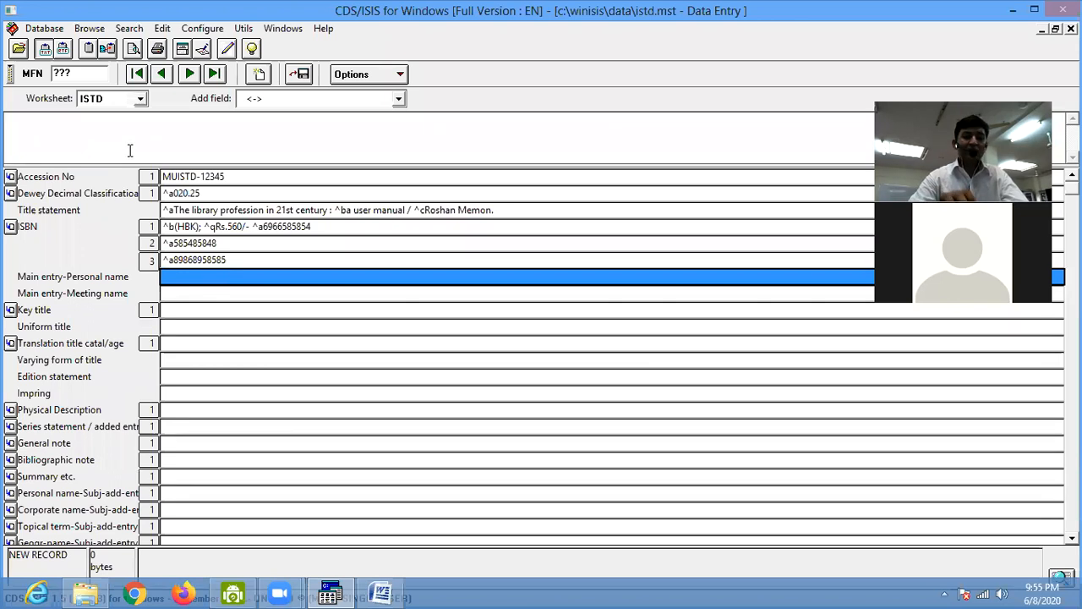
{"action": "type", "text": "aMemon, Roshan"}
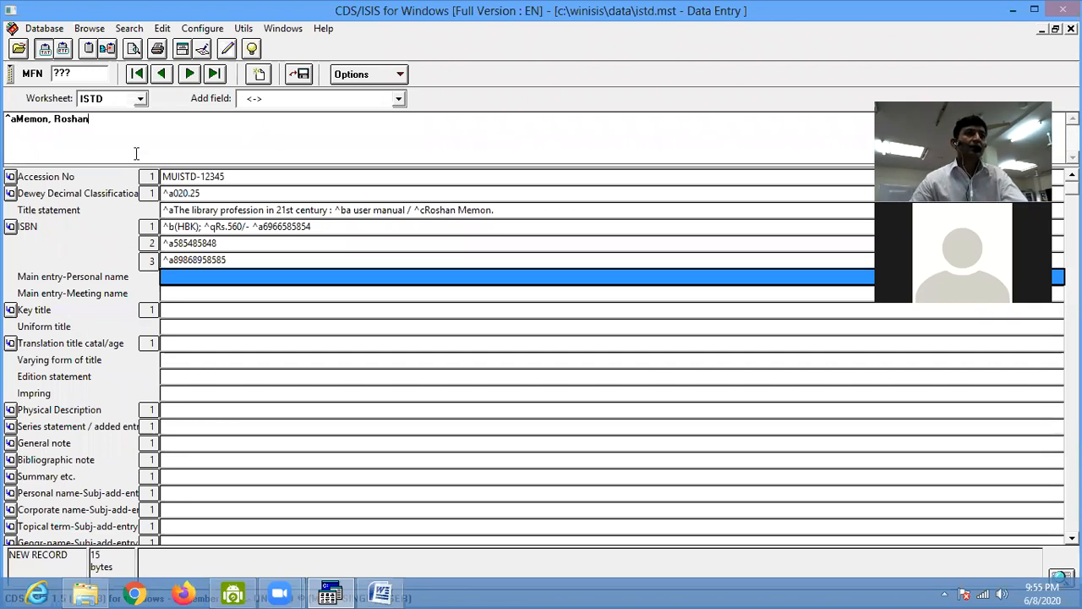
{"action": "key", "text": "Return"}
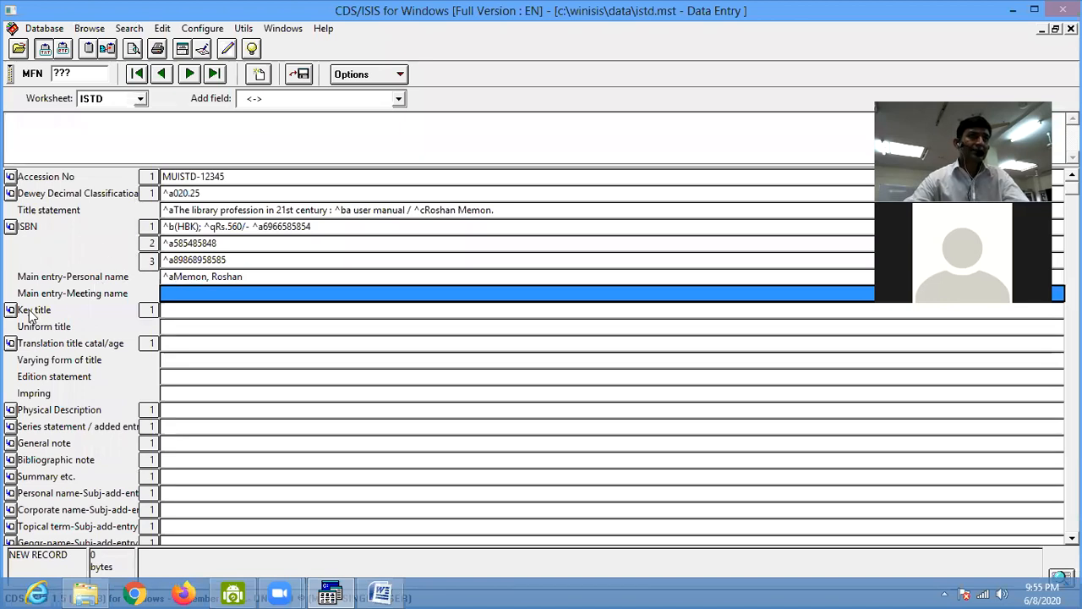
- Copy 'The library profession in 21st century' into Key title, then begin the Impring with ^aKarachi:
{"action": "left_click", "coordinate": [185, 312]}
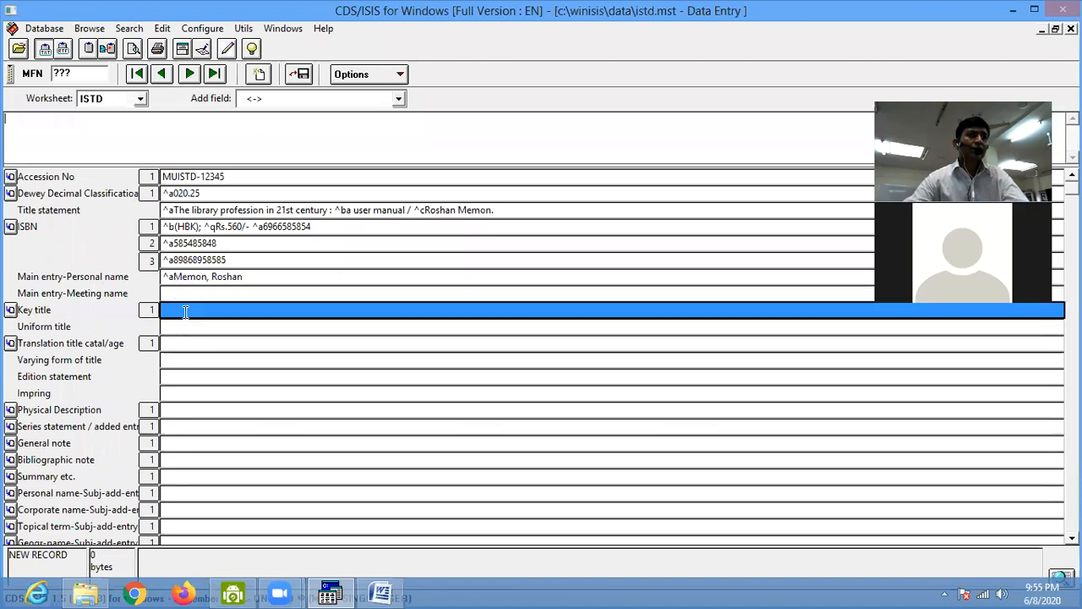
{"action": "left_click", "coordinate": [253, 209]}
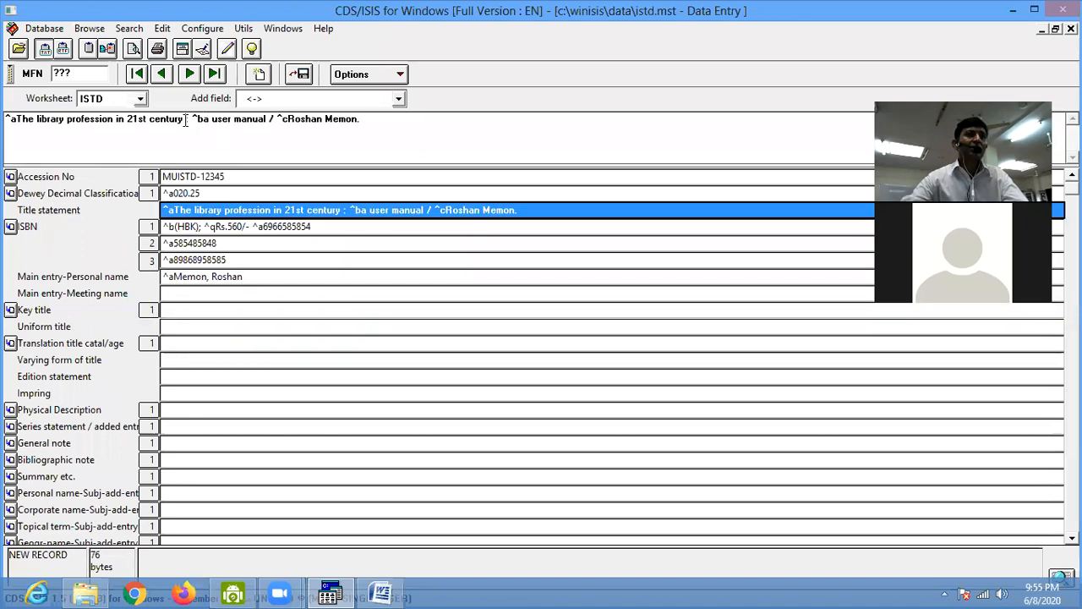
{"action": "left_click", "coordinate": [186, 119], "text": "shift"}
{"action": "key", "text": "ctrl+c"}
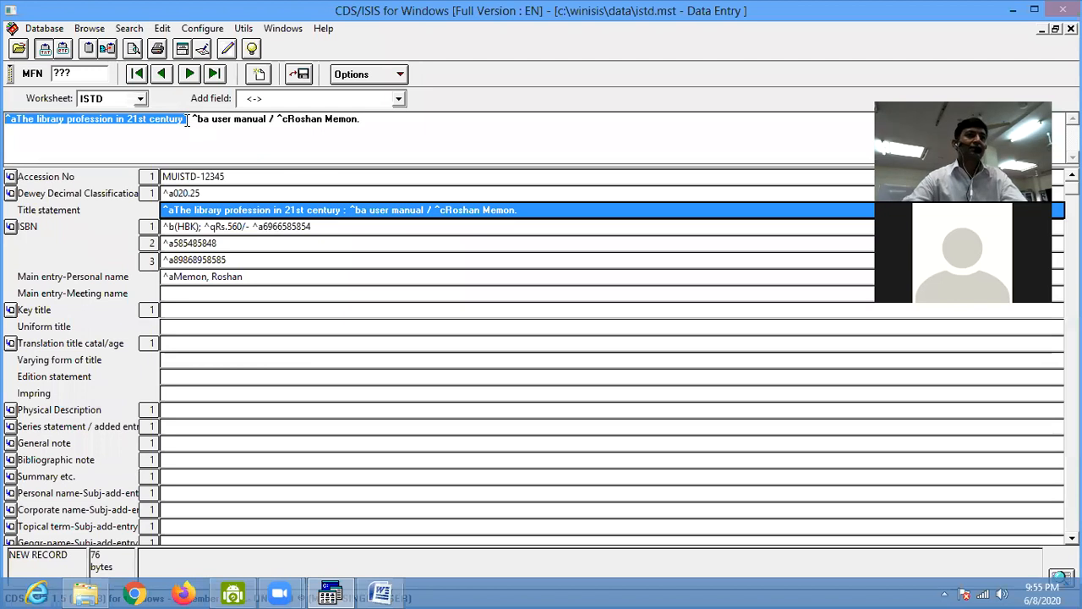
{"action": "left_click", "coordinate": [222, 309]}
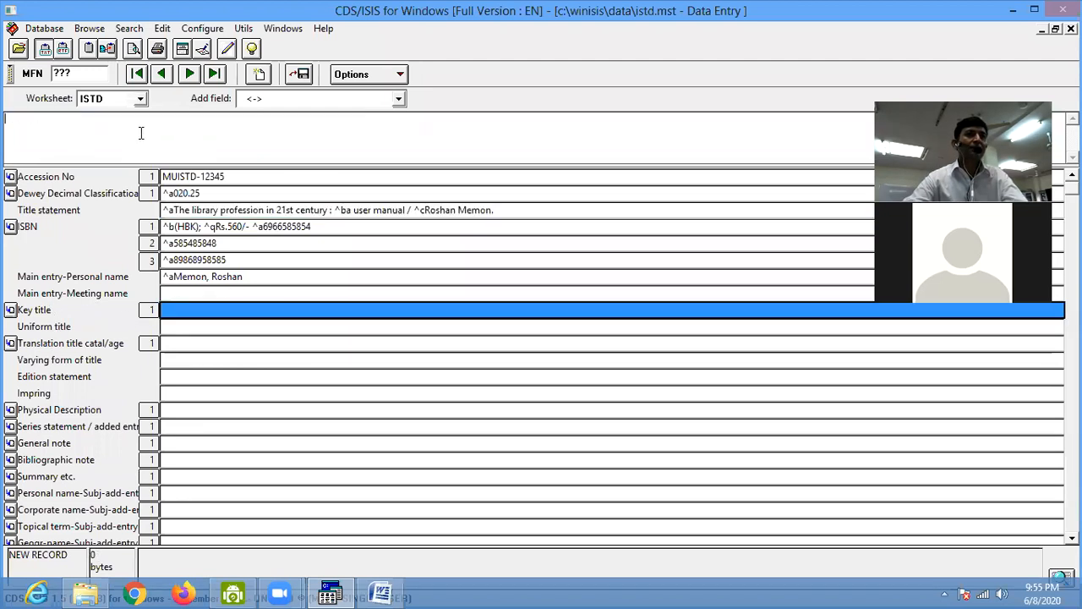
{"action": "key", "text": "ctrl+v"}
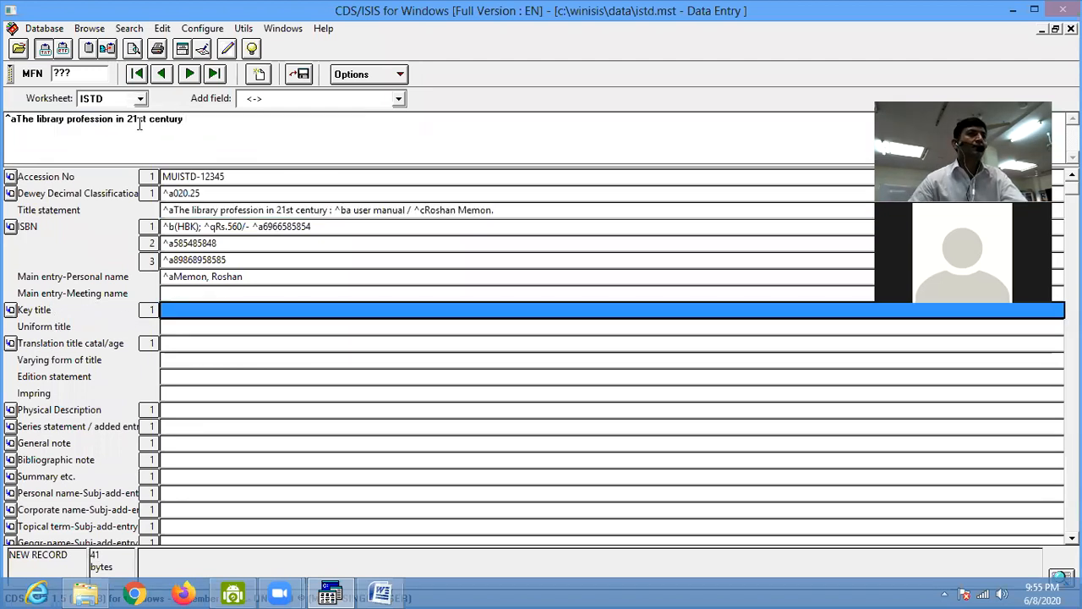
{"action": "key", "text": "Return"}
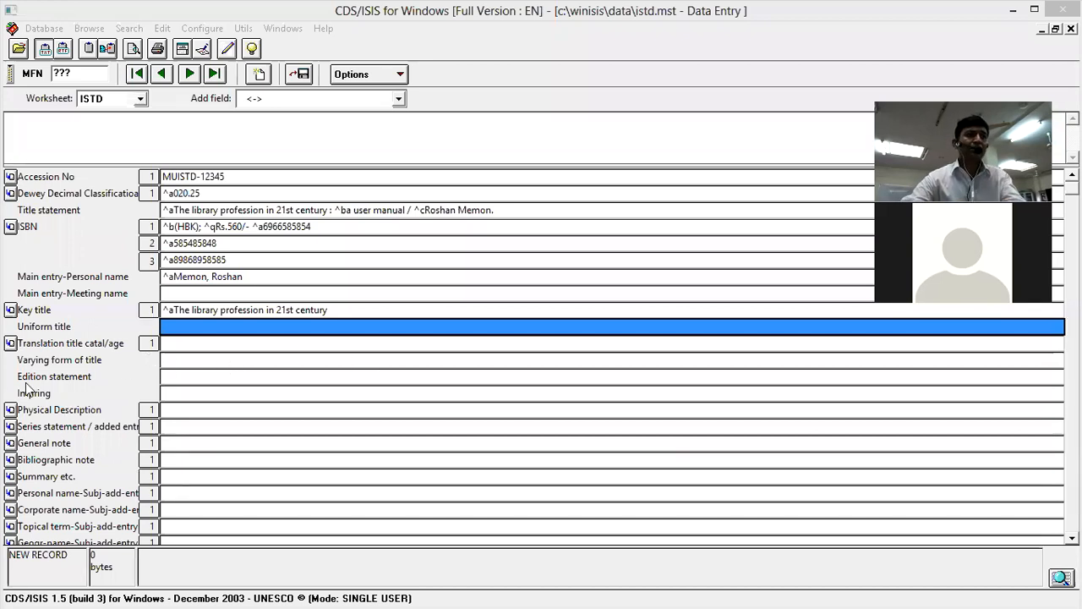
{"action": "left_click", "coordinate": [173, 394]}
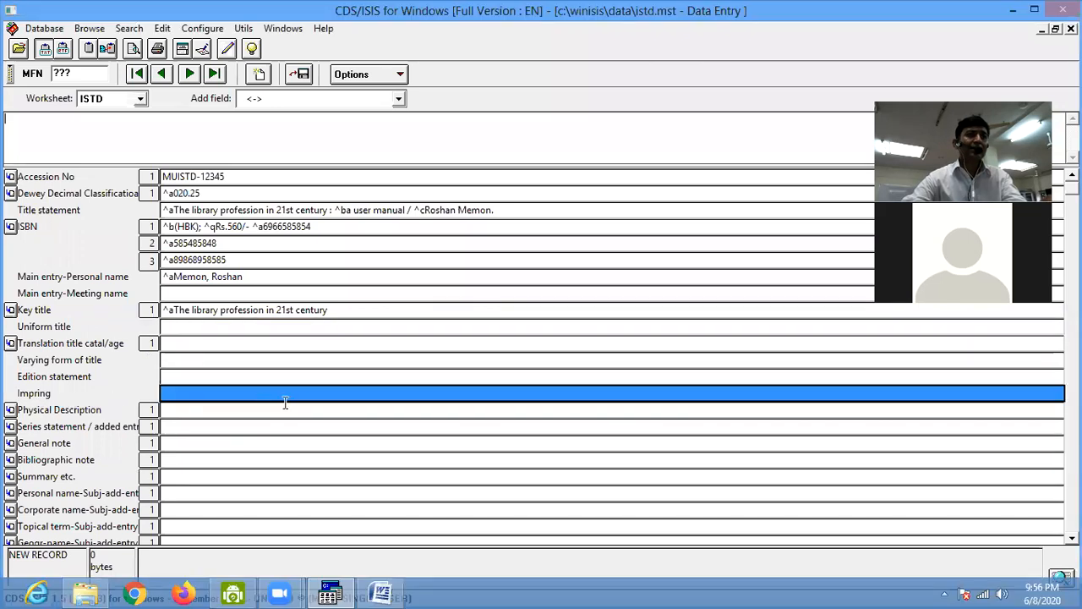
{"action": "type", "text": "^"}
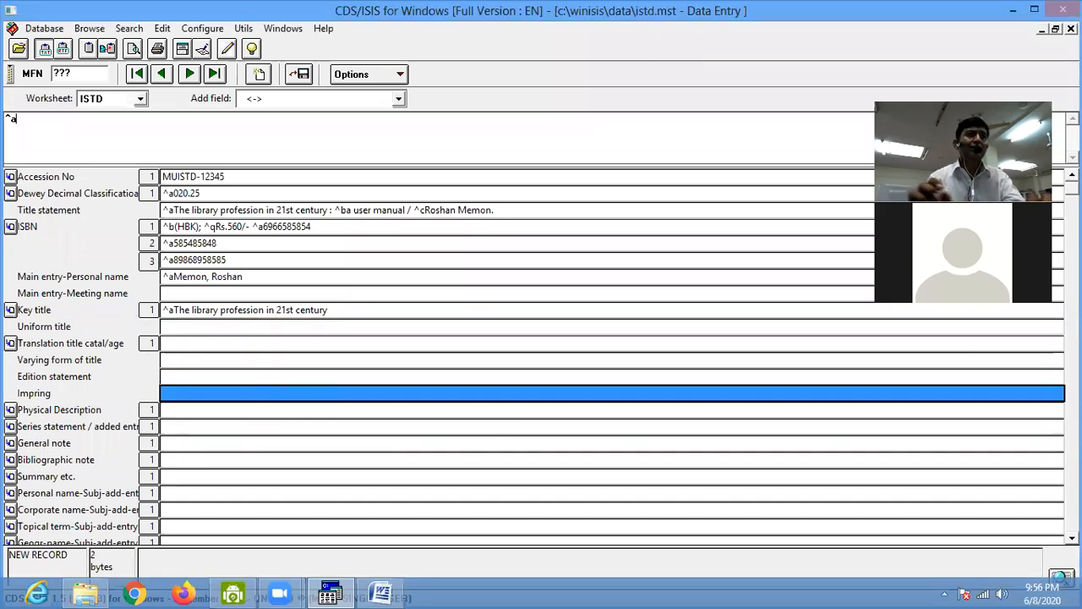
{"action": "type", "text": "aKarach"}
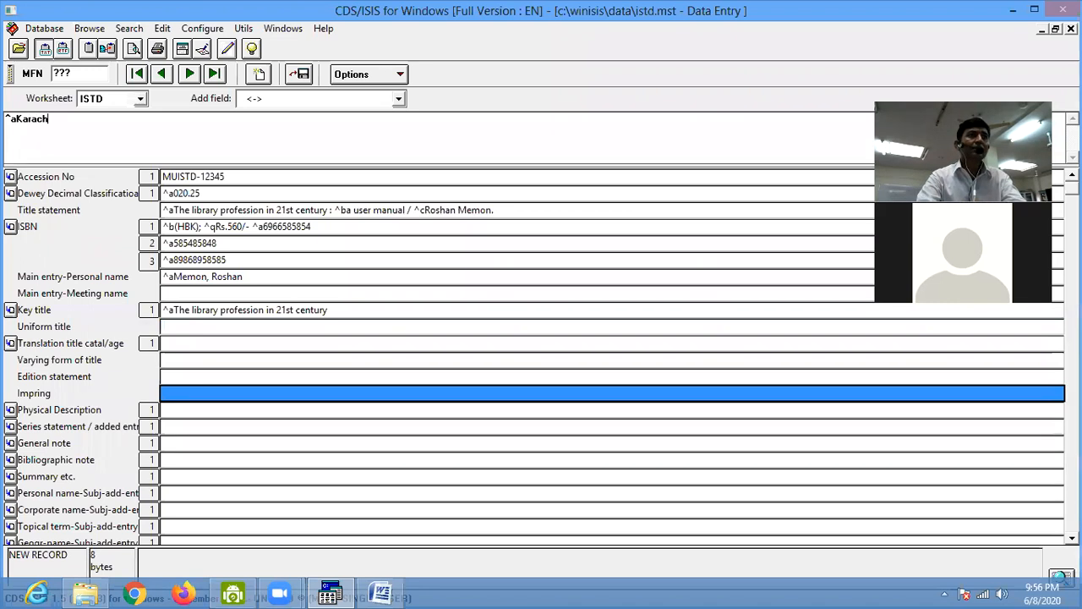
{"action": "type", "text": "i: "}
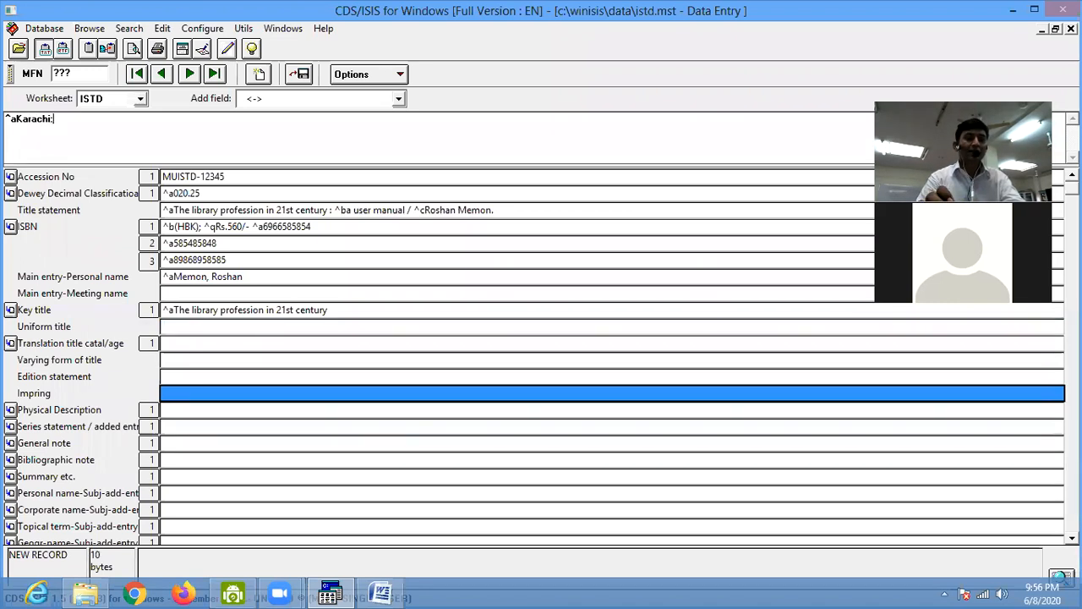
{"action": "type", "text": "^"}
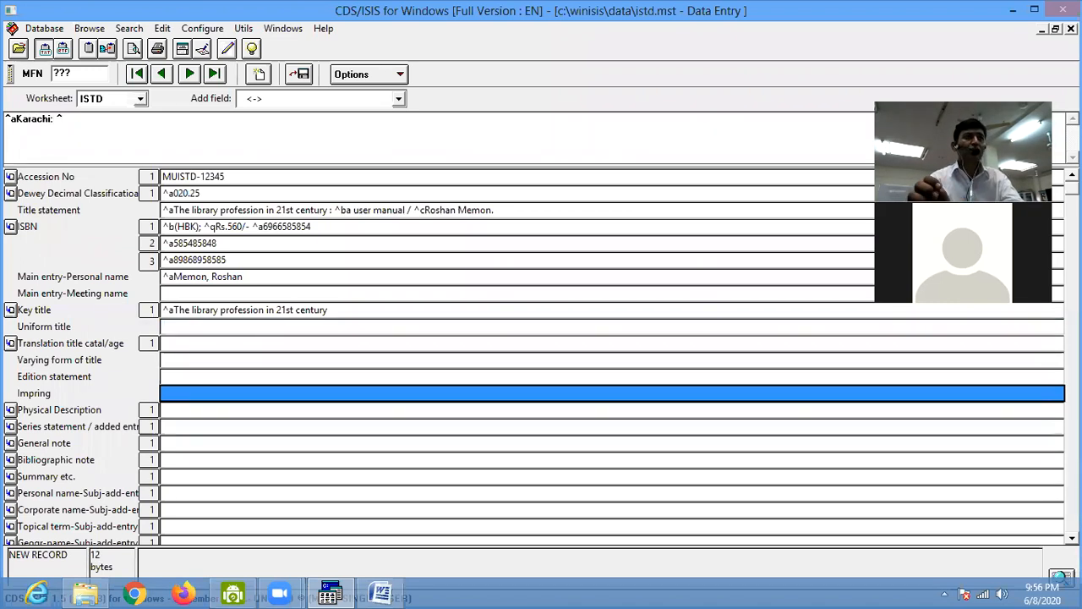
{"action": "type", "text": "aHyd"}
- Try adding ^aHyderabad to Impring, then dismiss the 'Field is not repeatable' error
{"action": "key", "text": "BackSpace"}
{"action": "key", "text": "BackSpace"}
{"action": "key", "text": "BackSpace"}
{"action": "key", "text": "BackSpace"}
{"action": "key", "text": "BackSpace"}
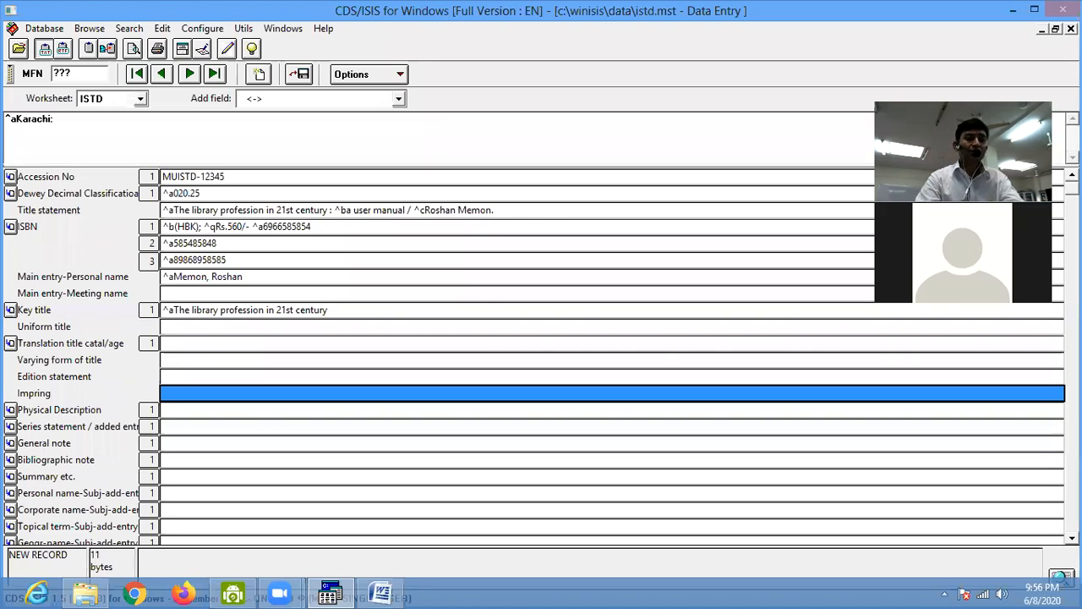
{"action": "type", "text": "^A"}
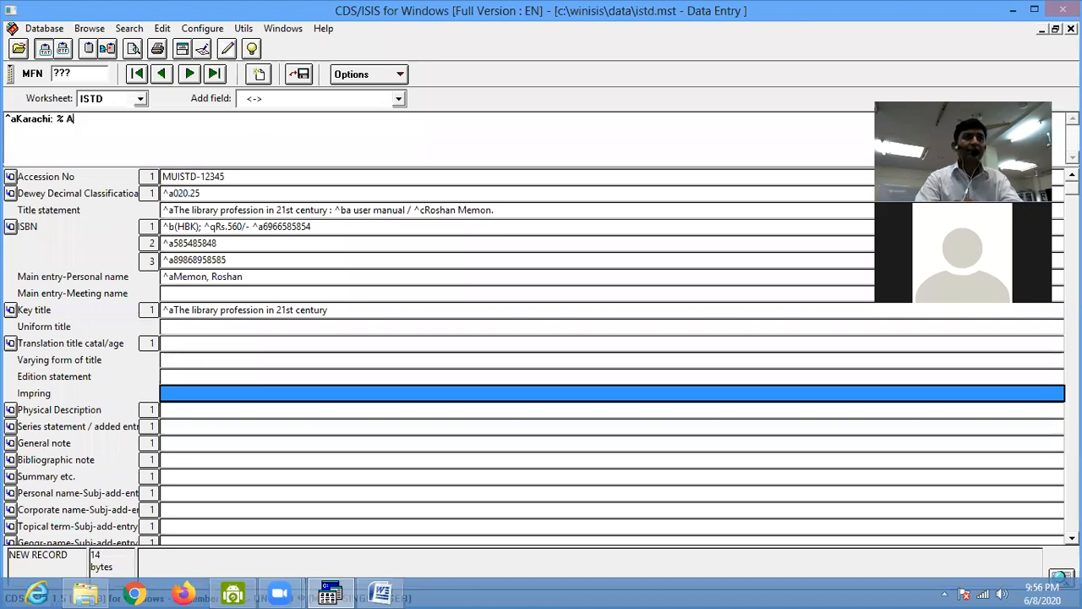
{"action": "type", "text": " T^a"}
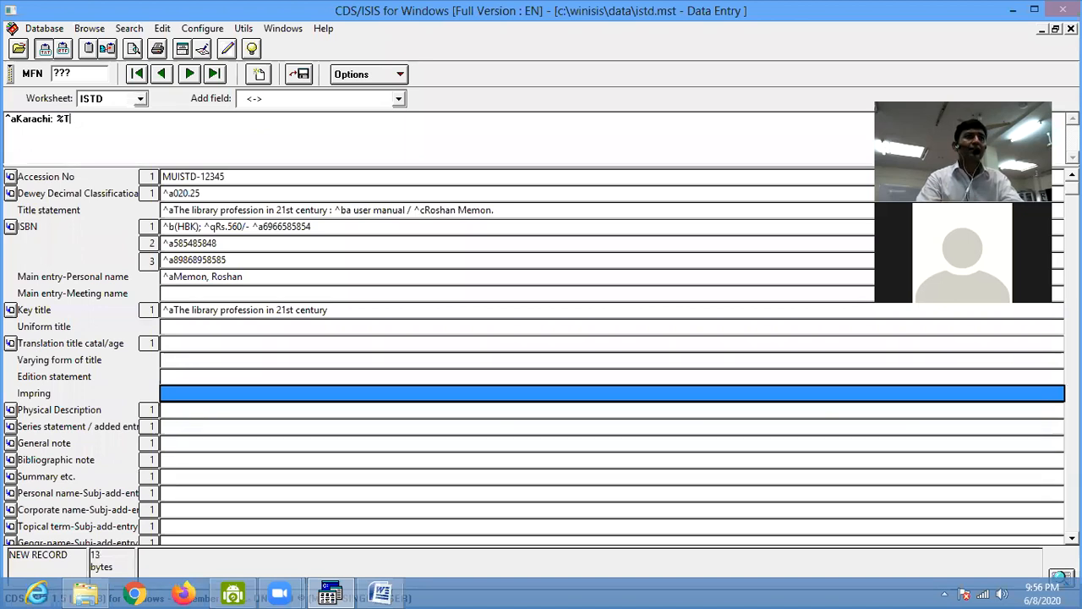
{"action": "type", "text": "Hyderabad :"}
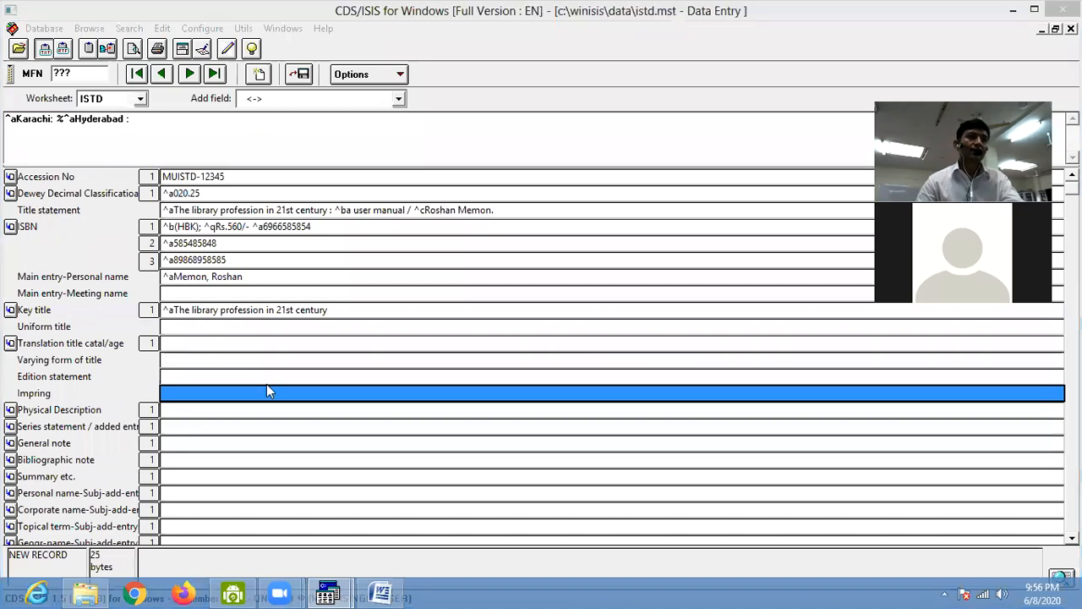
{"action": "key", "text": "Return"}
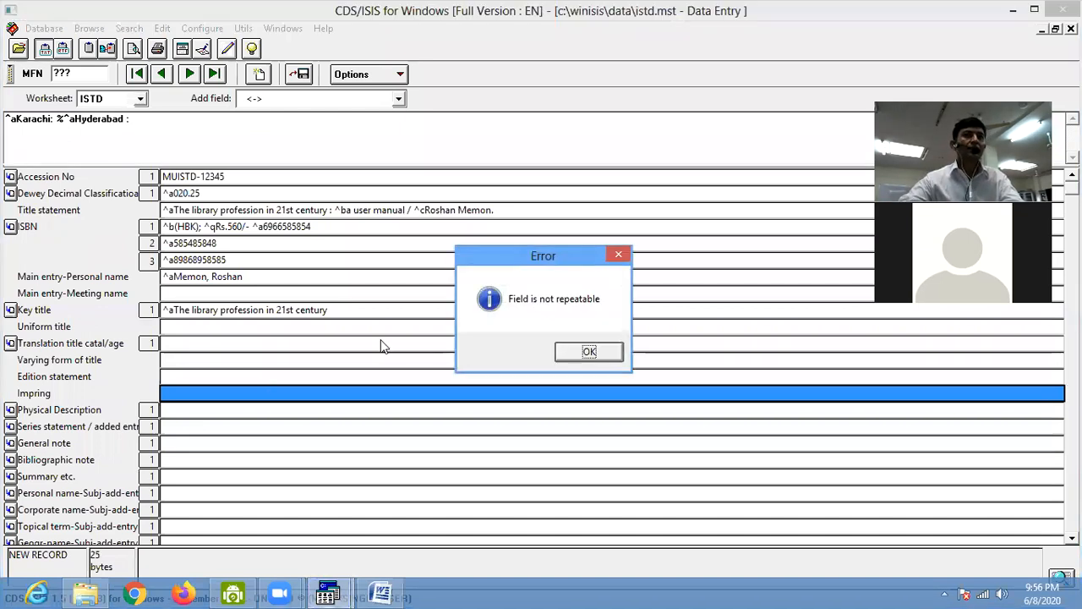
{"action": "left_click", "coordinate": [589, 351]}
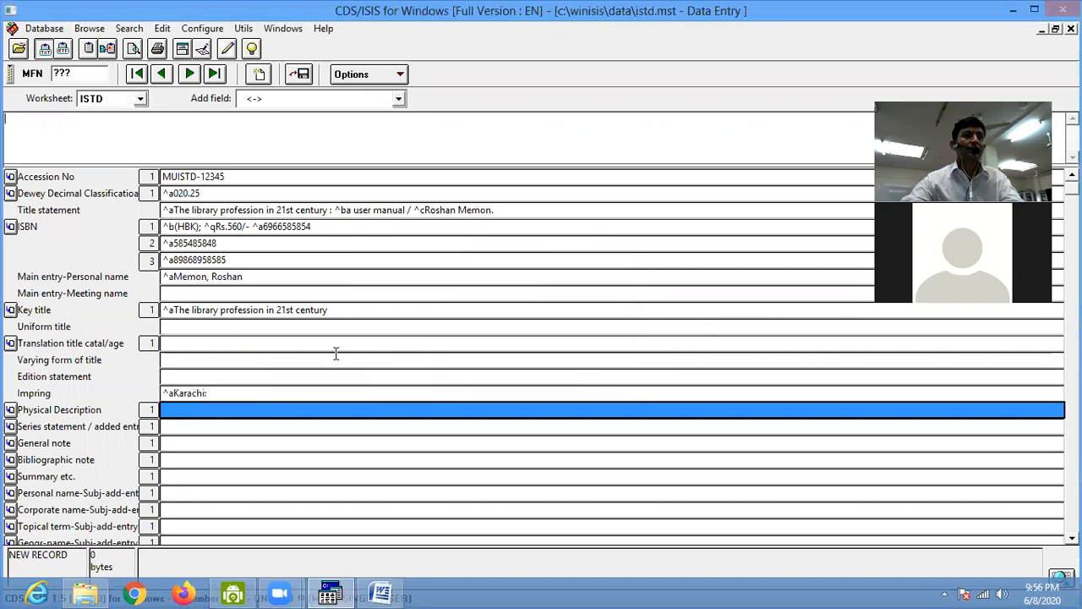
- Extend the Impring to '^aKarachi: ^bOxford Pub. ^c2005.', fixing the publisher typo
{"action": "left_click", "coordinate": [218, 393]}
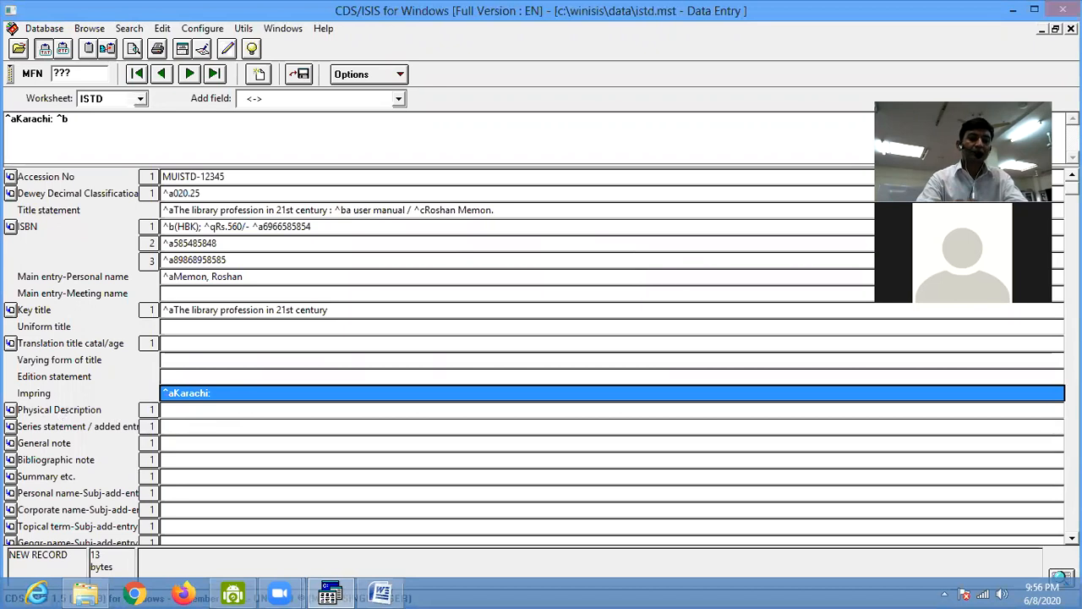
{"action": "key", "text": "BackSpace"}
{"action": "type", "text": "x"}
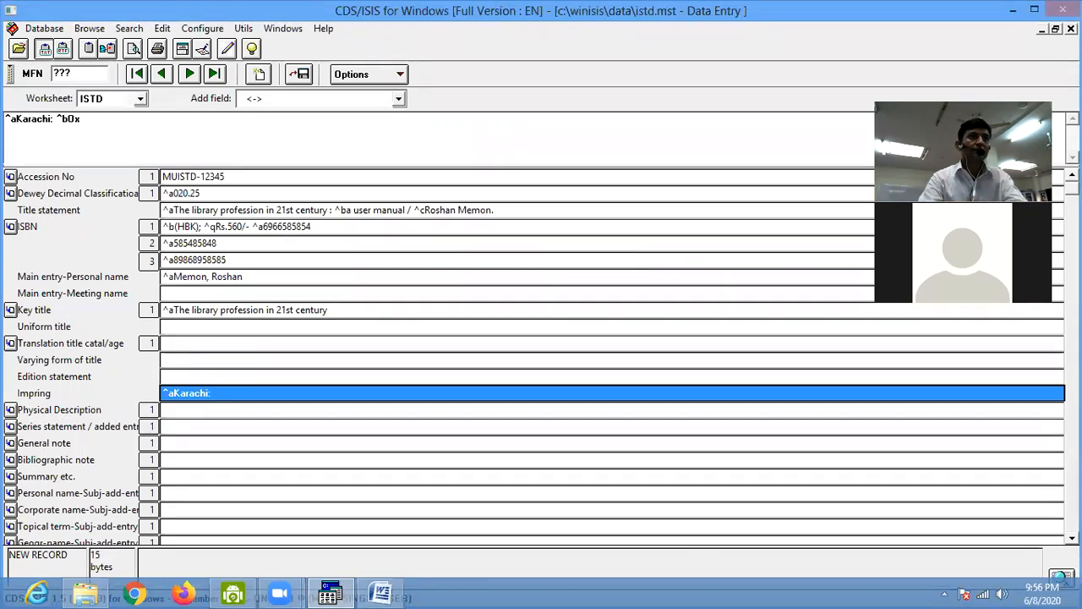
{"action": "type", "text": "ford Pub"}
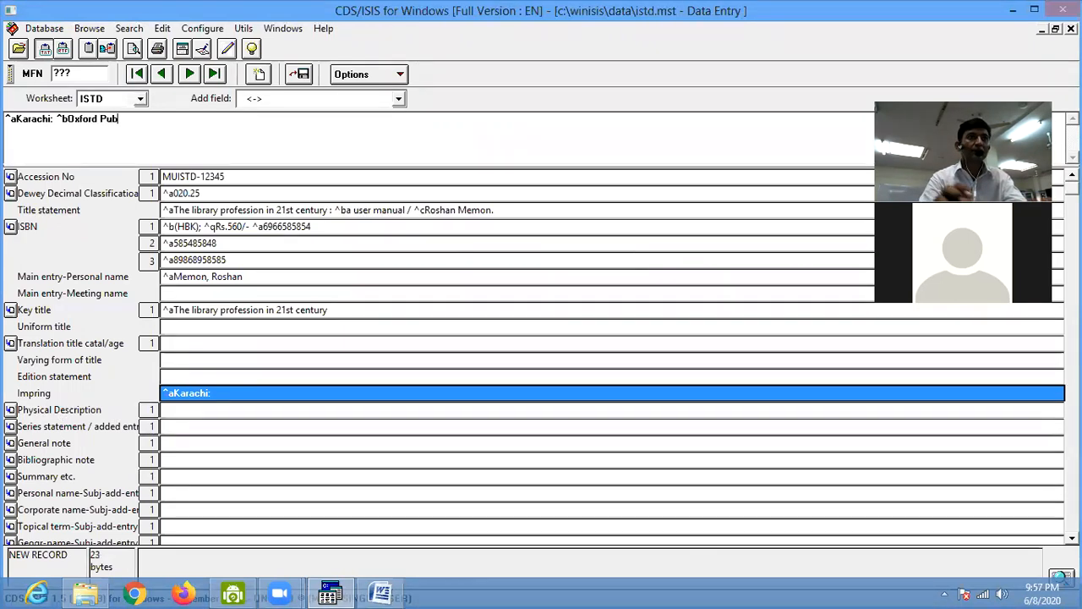
{"action": "type", "text": ". ^c2005."}
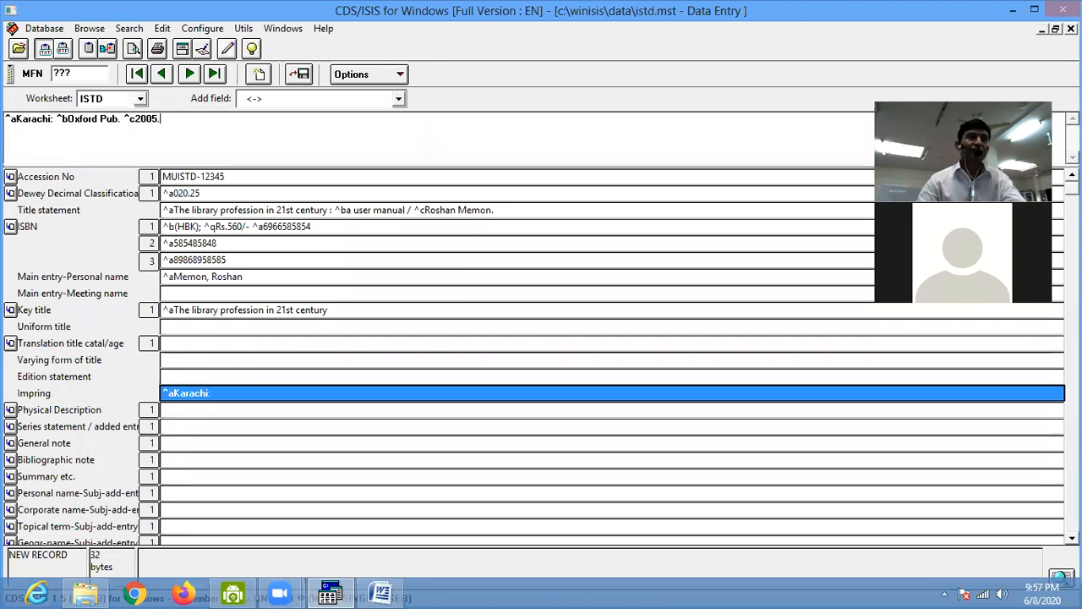
{"action": "key", "text": "Return"}
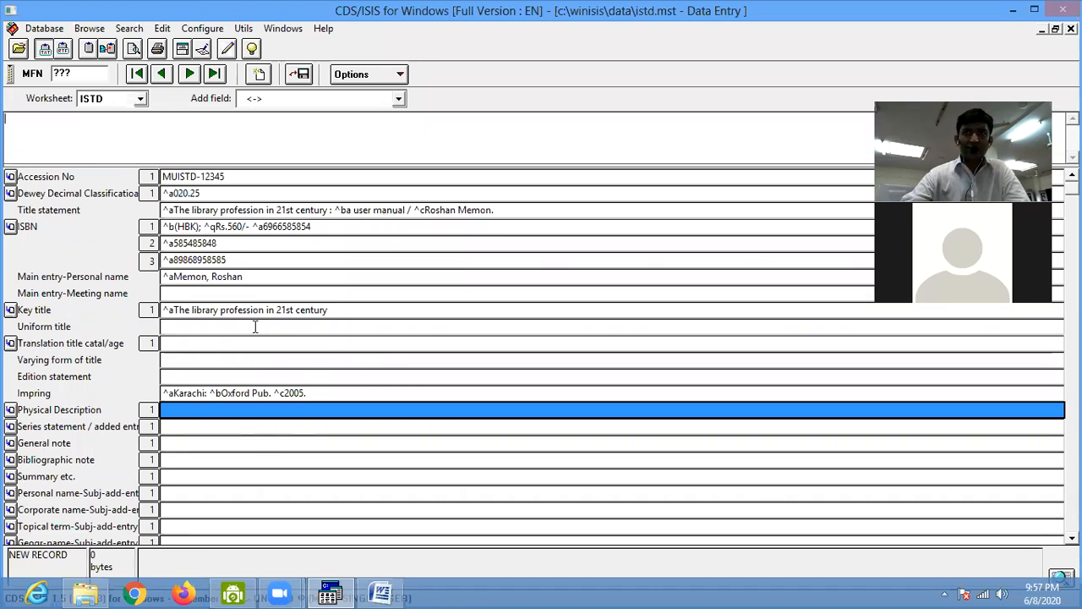
- Save the new book record to ISTD, where it becomes MFN 895
{"action": "left_click", "coordinate": [301, 76]}
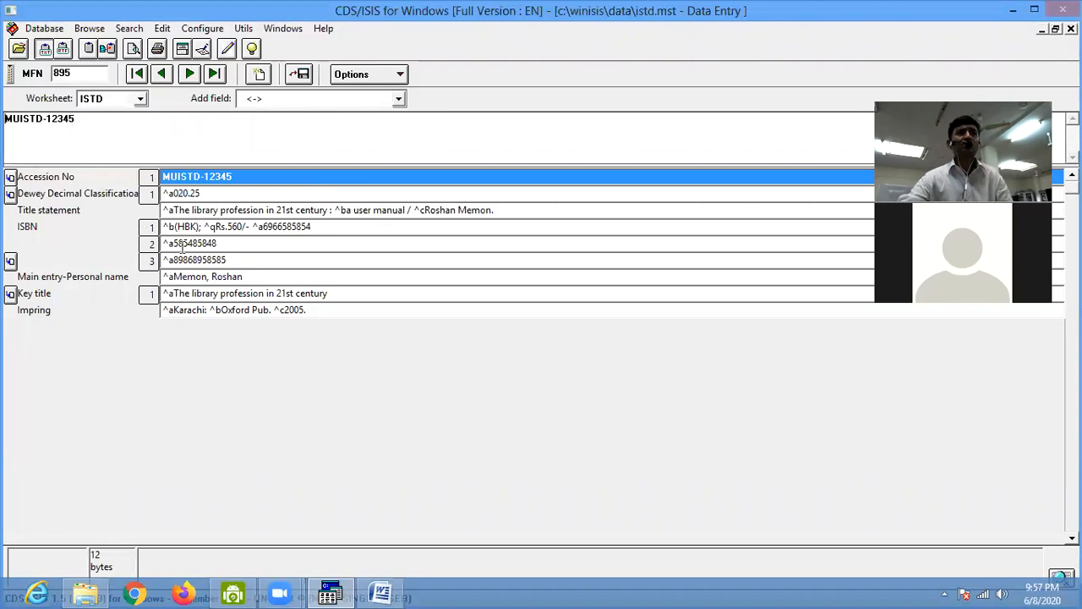
{"action": "left_click", "coordinate": [1005, 89]}
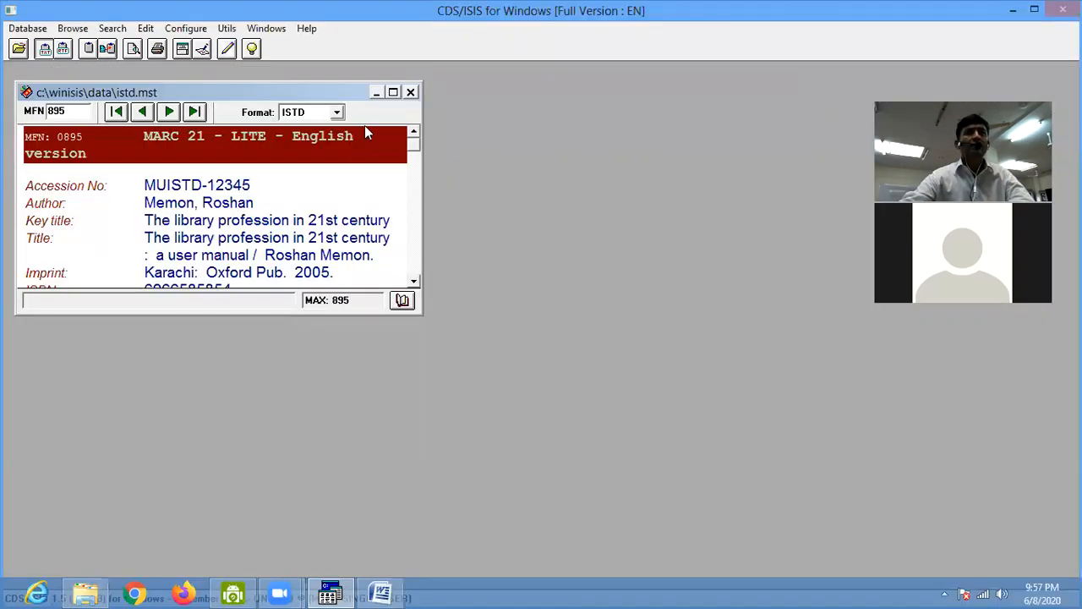
{"action": "left_click", "coordinate": [394, 92]}
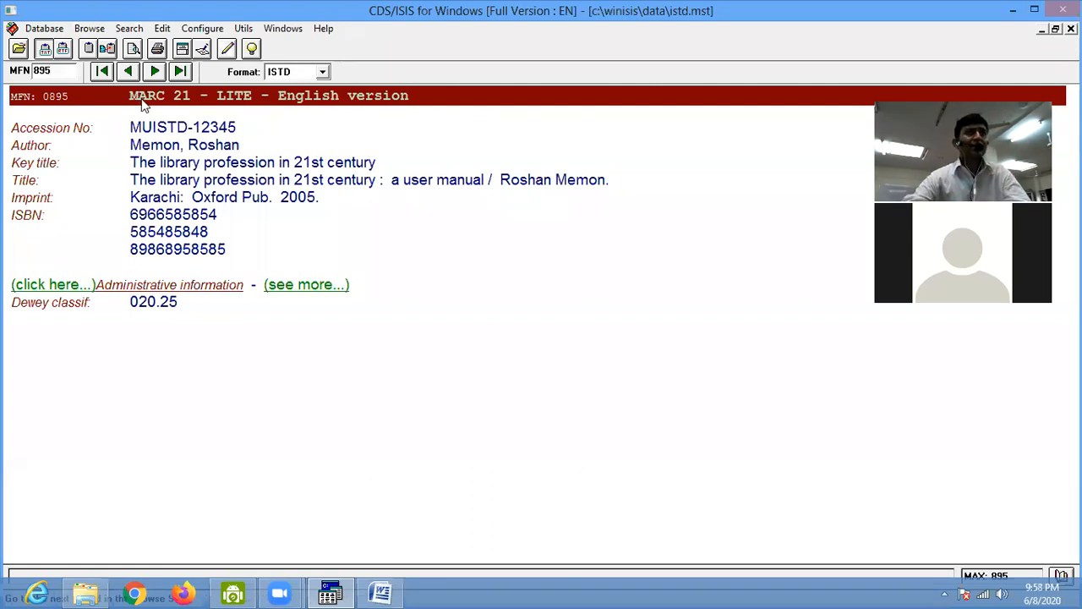
{"action": "left_click", "coordinate": [163, 28]}
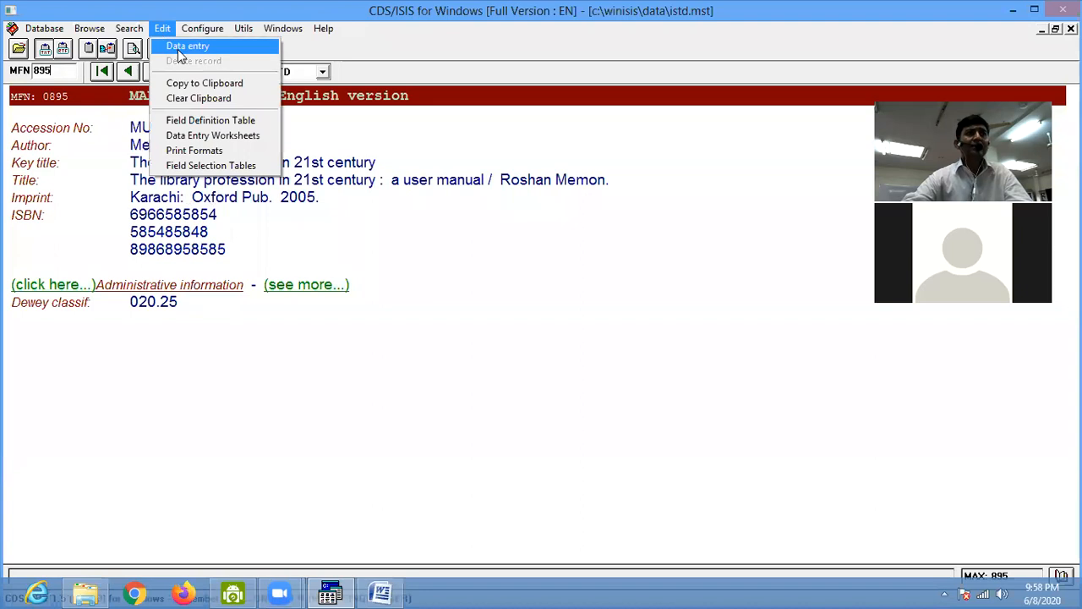
{"action": "left_click", "coordinate": [179, 47]}
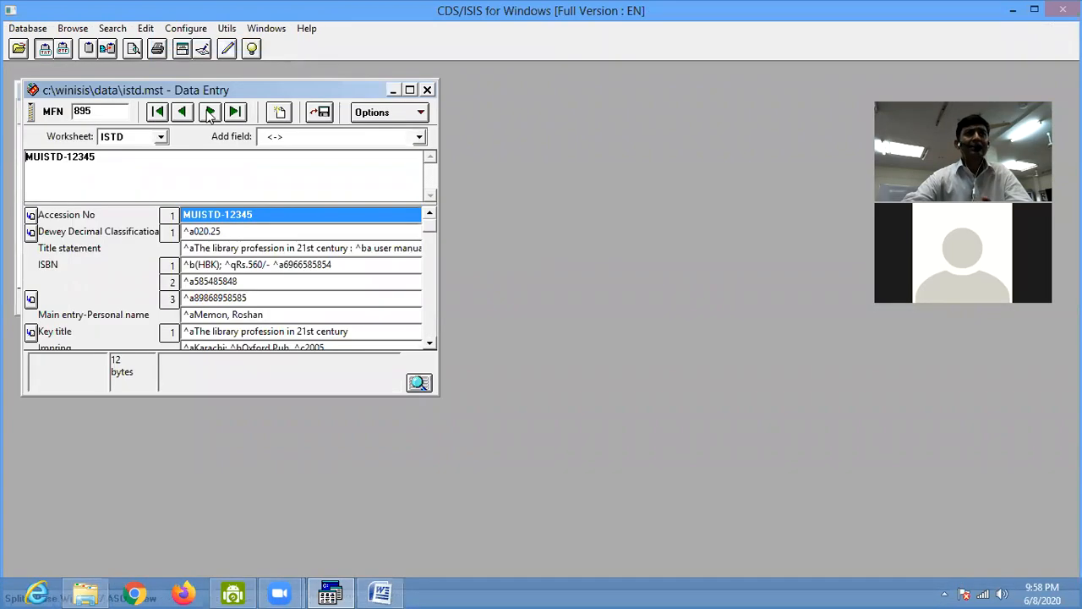
{"action": "left_click", "coordinate": [411, 88]}
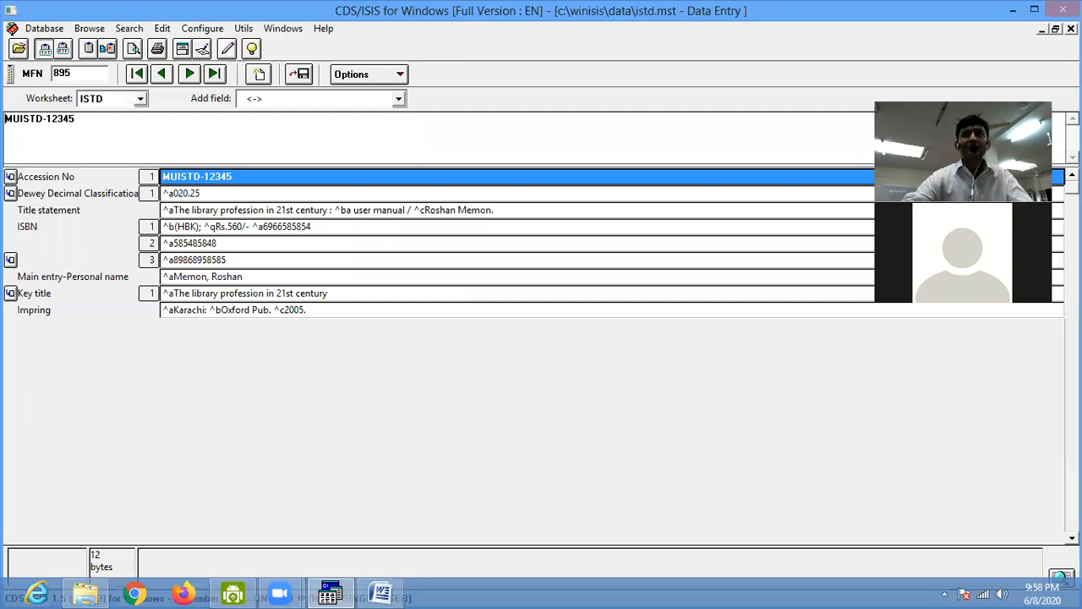
{"action": "left_click", "coordinate": [1055, 29]}
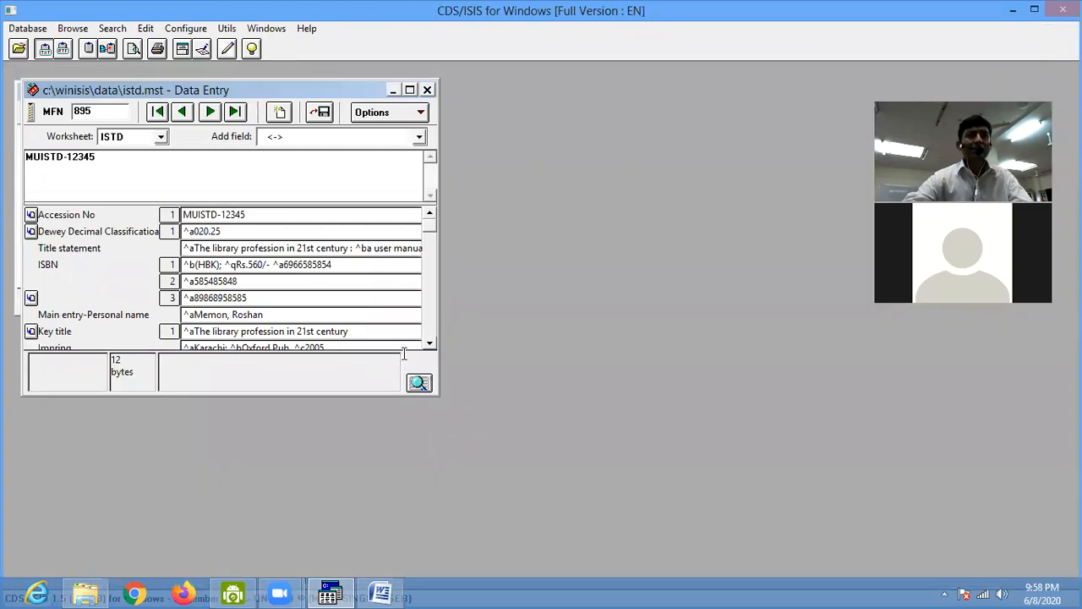
{"action": "left_click", "coordinate": [427, 90]}
{"action": "left_click", "coordinate": [394, 90]}
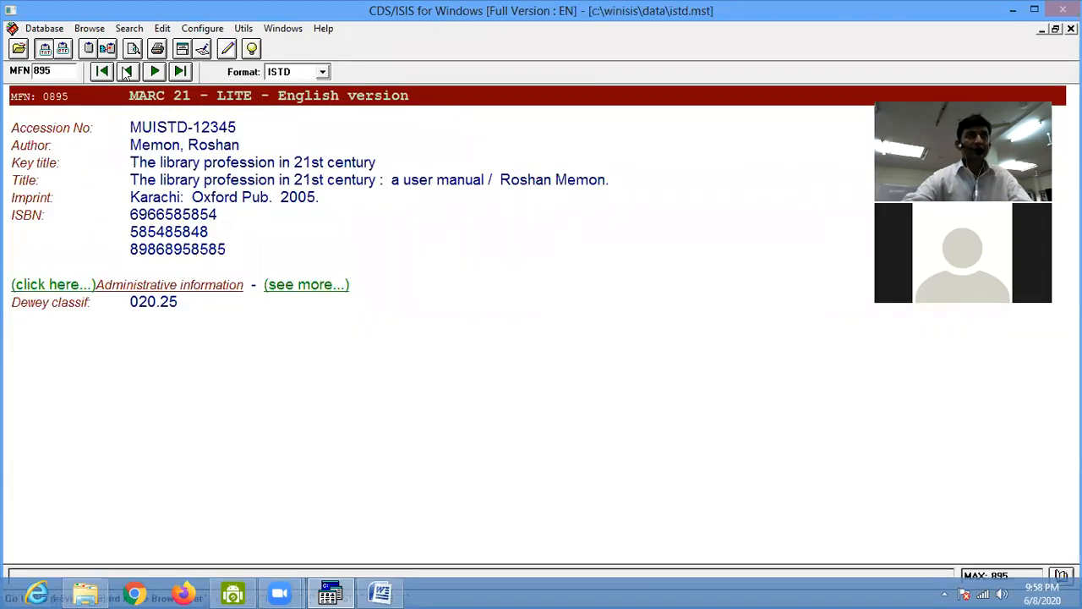
{"action": "left_click", "coordinate": [161, 29]}
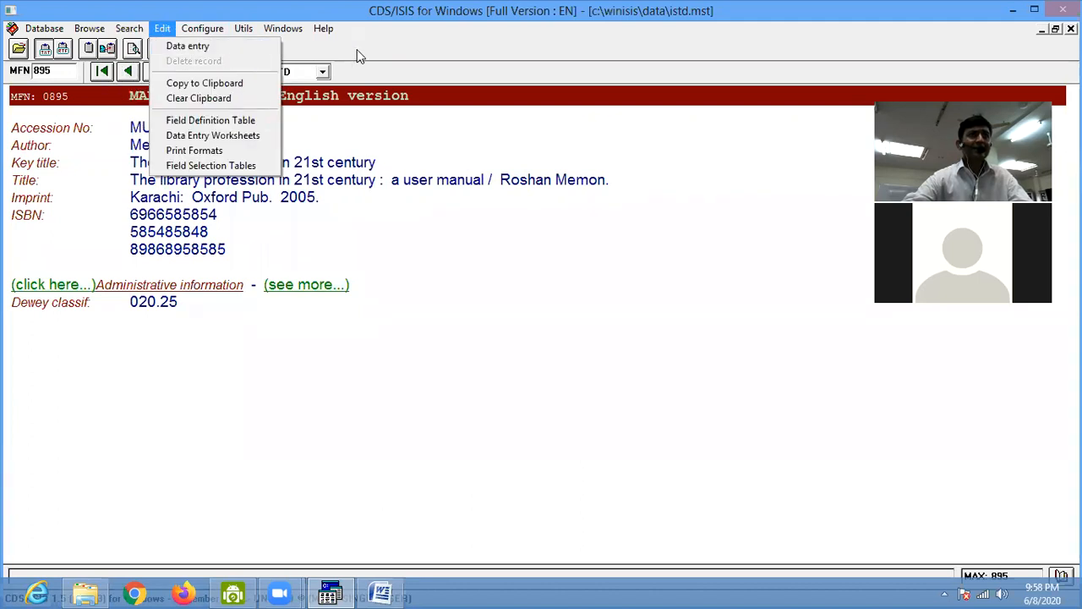
{"action": "left_click", "coordinate": [414, 52]}
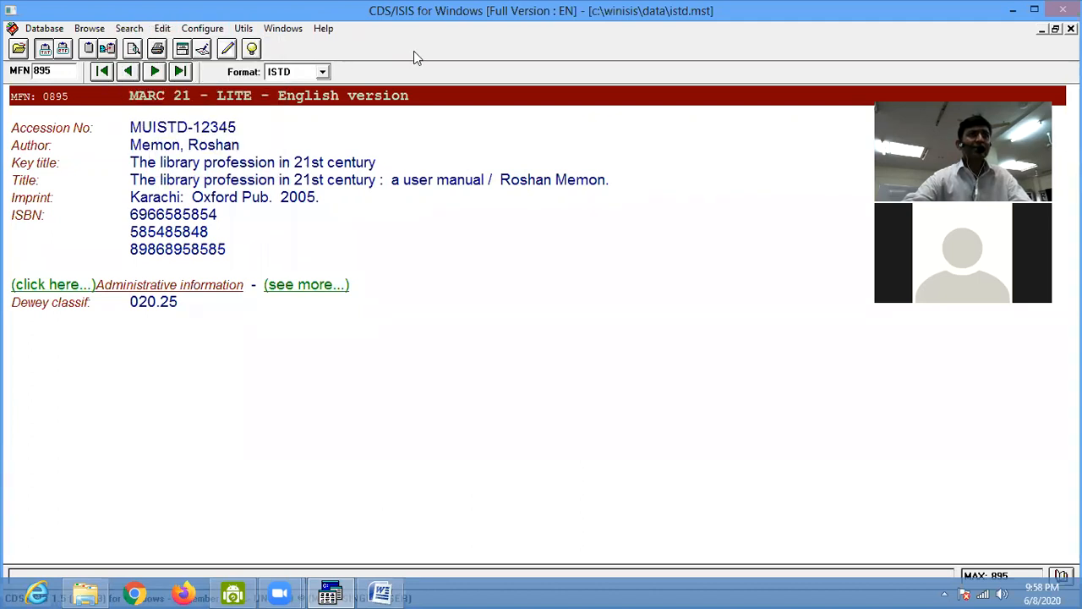
{"action": "left_click", "coordinate": [227, 49]}
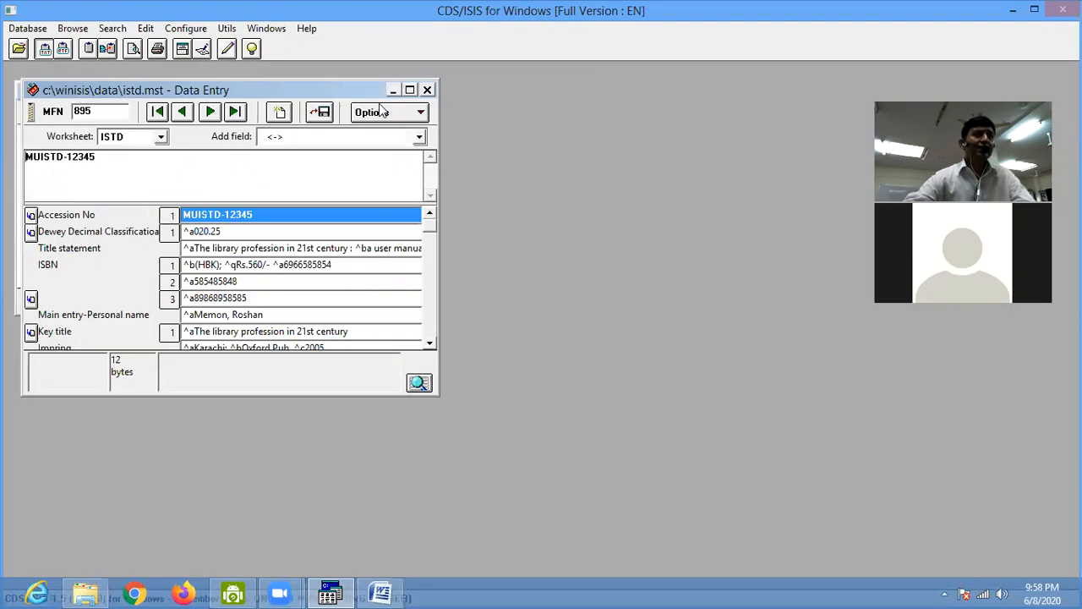
{"action": "left_click", "coordinate": [409, 90]}
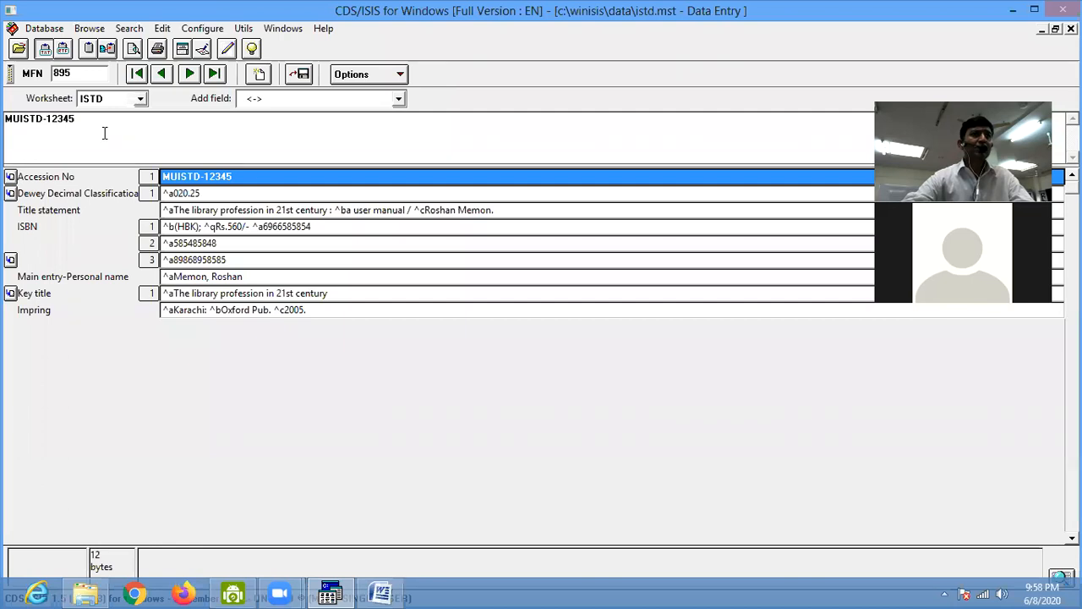
- Step through records from MFN 1, then jump directly to record MFN 150
{"action": "left_click", "coordinate": [138, 74]}
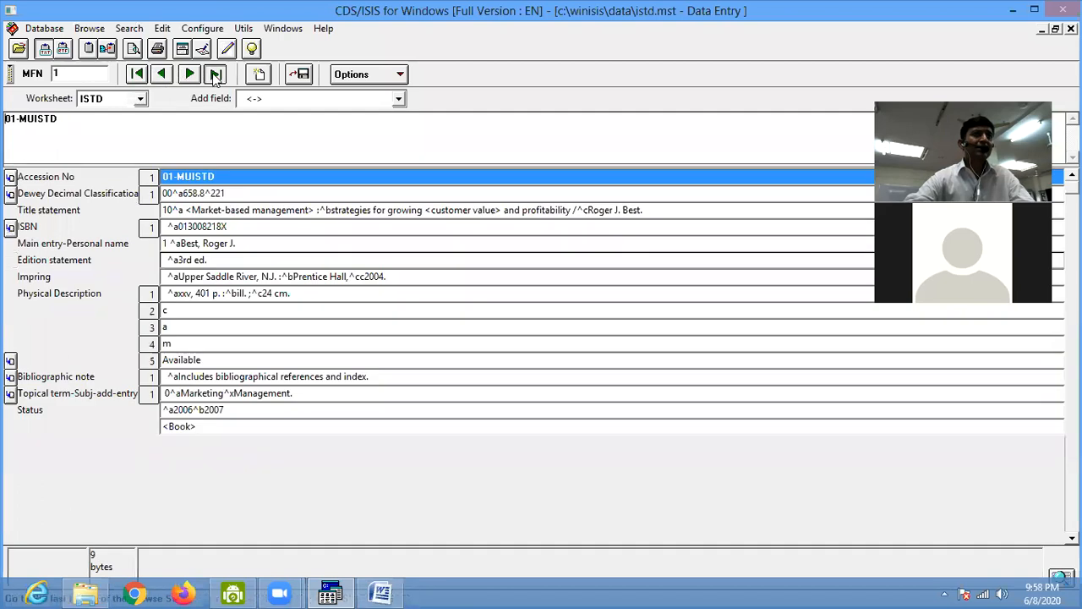
{"action": "left_click", "coordinate": [190, 75]}
{"action": "left_click", "coordinate": [137, 74]}
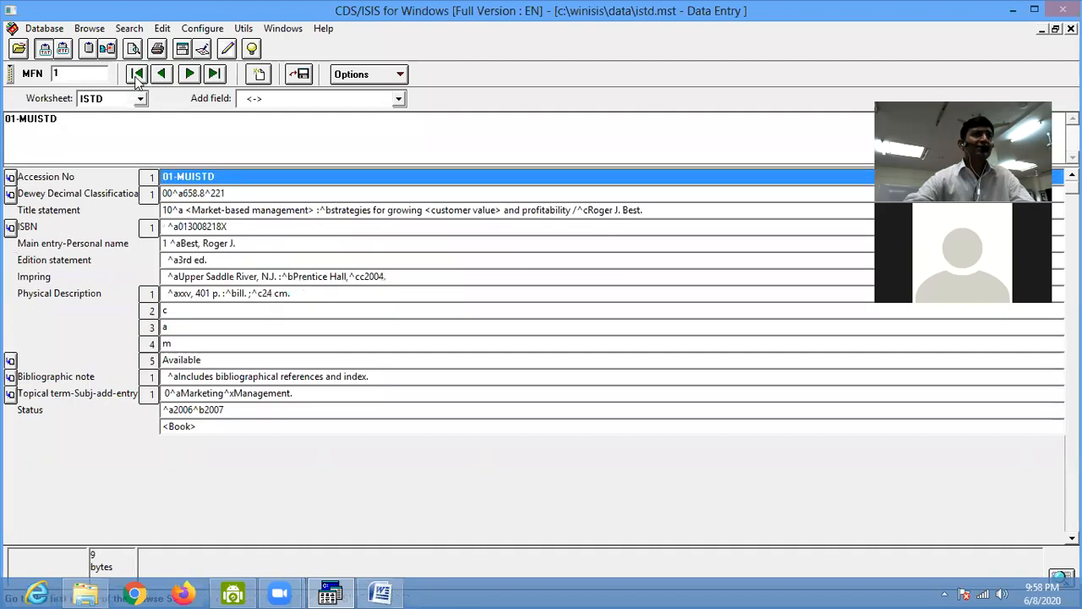
{"action": "left_click", "coordinate": [188, 74]}
{"action": "left_click", "coordinate": [189, 75]}
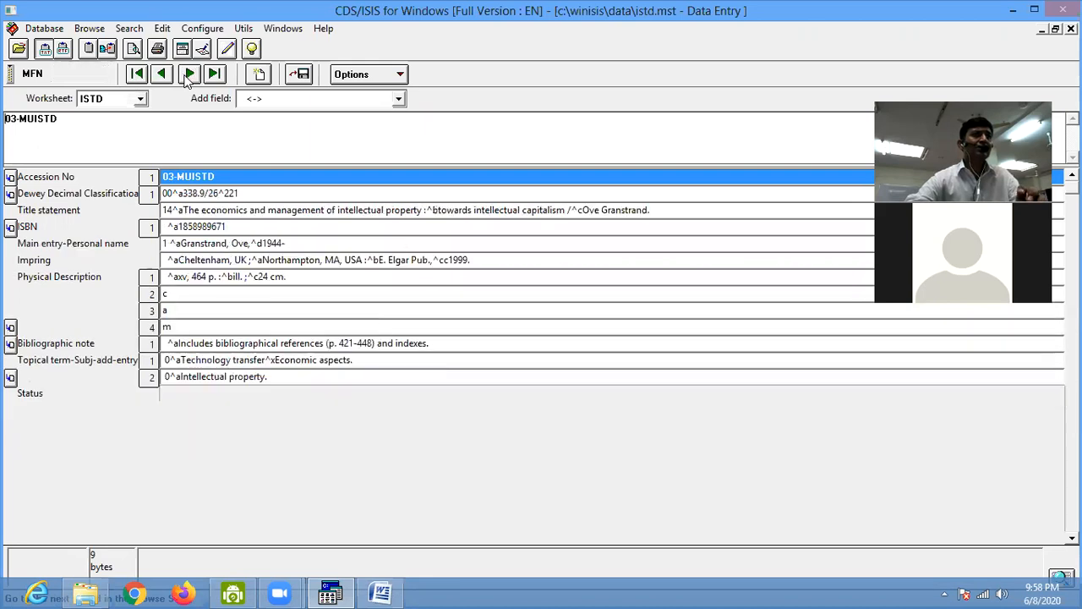
{"action": "left_click", "coordinate": [188, 75]}
{"action": "left_click", "coordinate": [189, 74]}
{"action": "left_click", "coordinate": [188, 80]}
{"action": "left_click", "coordinate": [188, 79]}
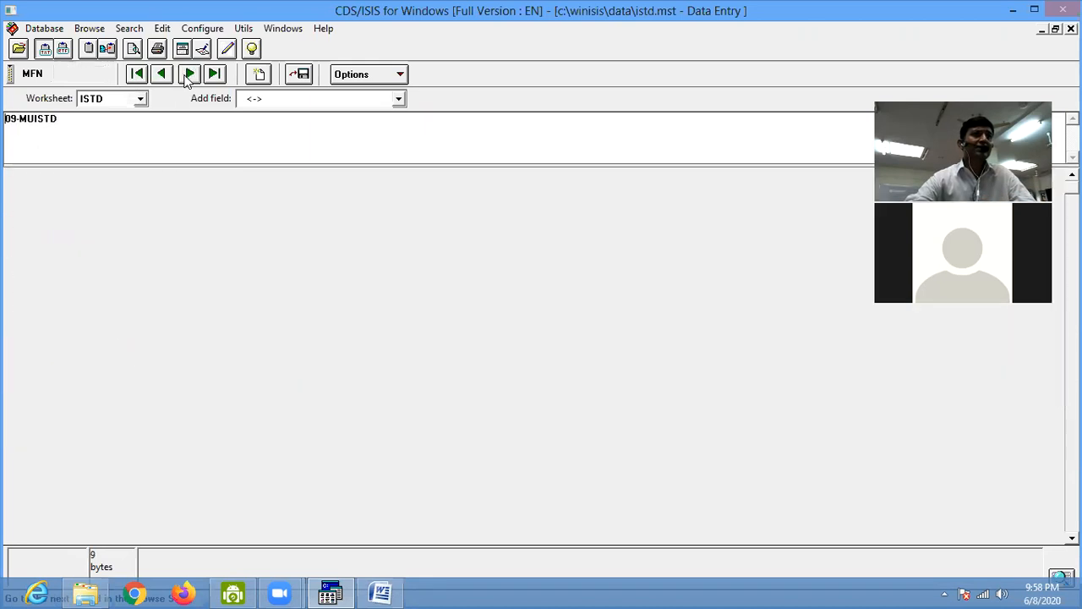
{"action": "left_click", "coordinate": [187, 80]}
{"action": "left_click", "coordinate": [188, 79]}
{"action": "left_click", "coordinate": [187, 79]}
{"action": "left_click", "coordinate": [188, 79]}
{"action": "double_click", "coordinate": [98, 76]}
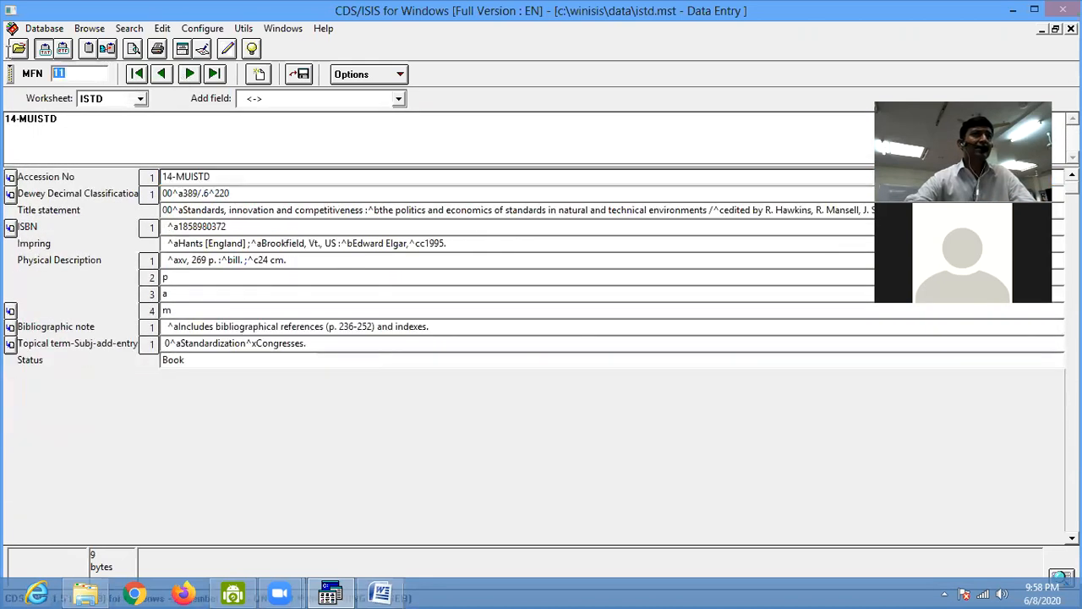
{"action": "type", "text": "15"}
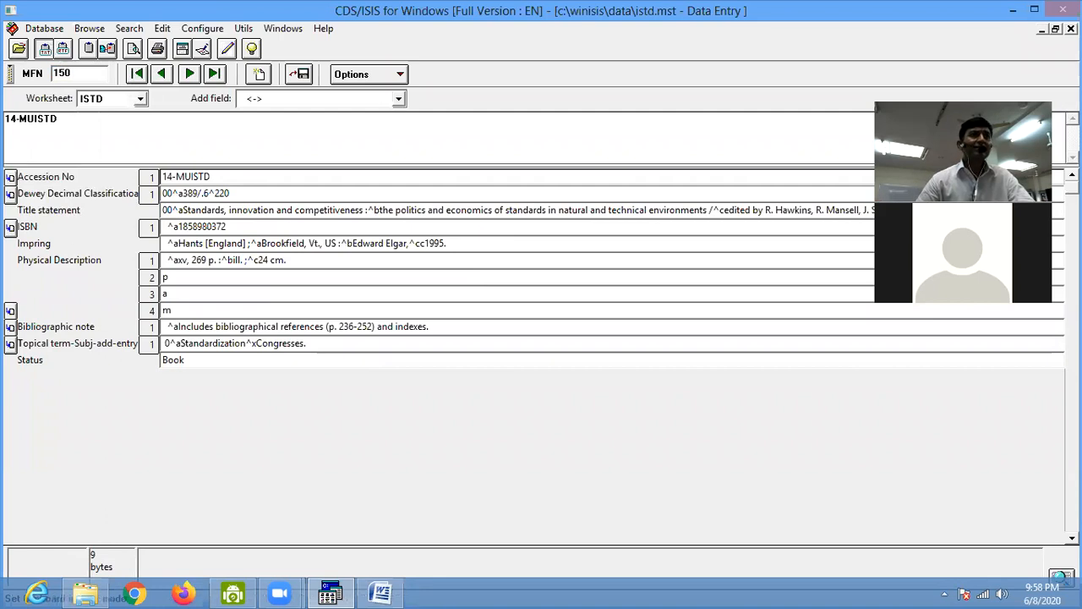
{"action": "type", "text": "0"}
{"action": "key", "text": "Return"}
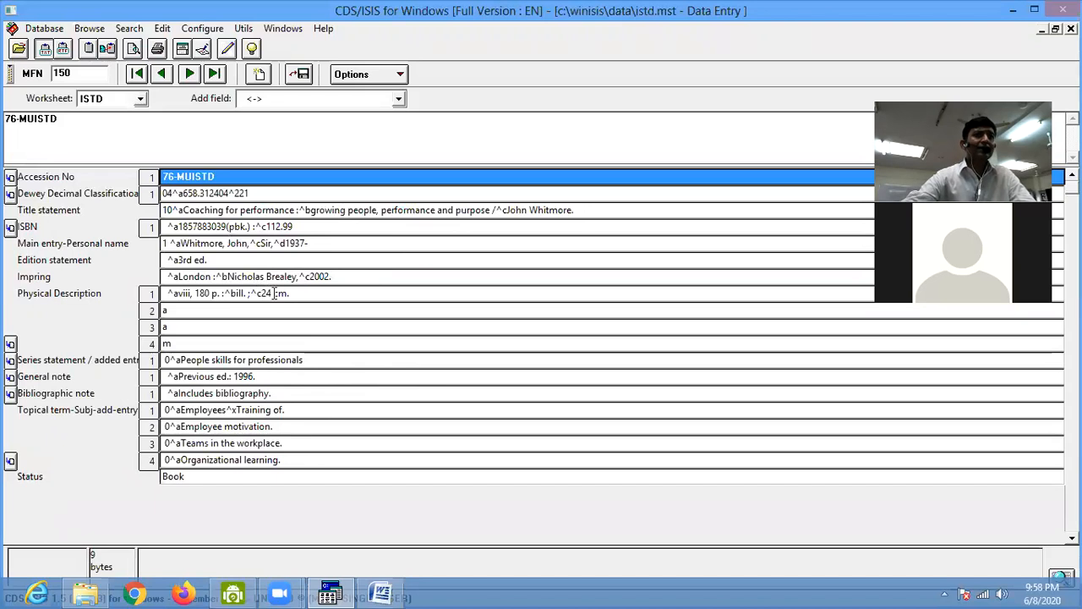
- Select the Impring field, save record 150, and close the Data Entry window
{"action": "left_click", "coordinate": [294, 277]}
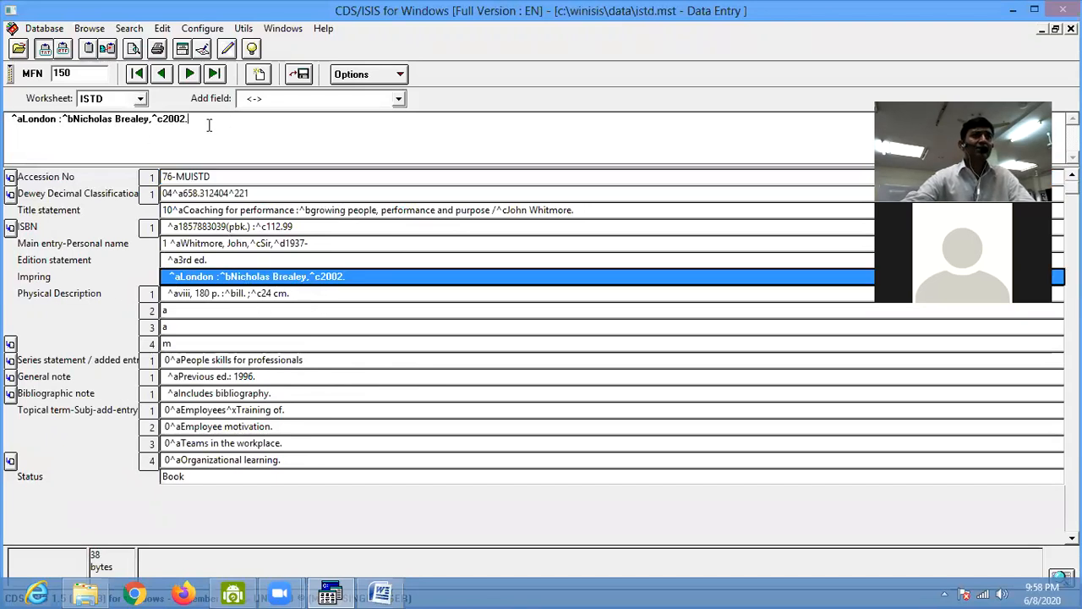
{"action": "left_click", "coordinate": [300, 73]}
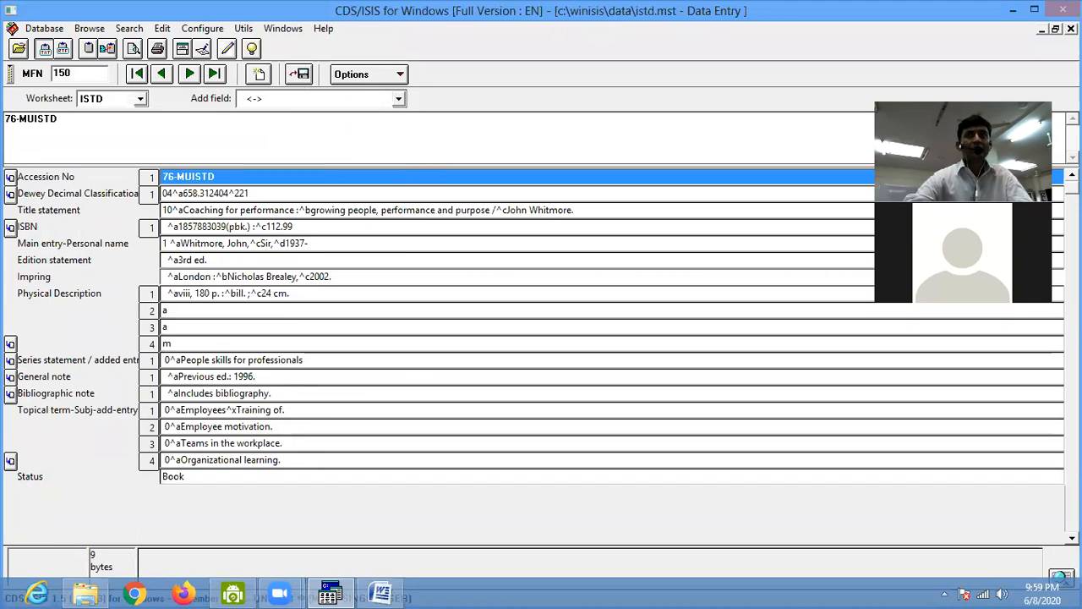
{"action": "left_click", "coordinate": [1070, 29]}
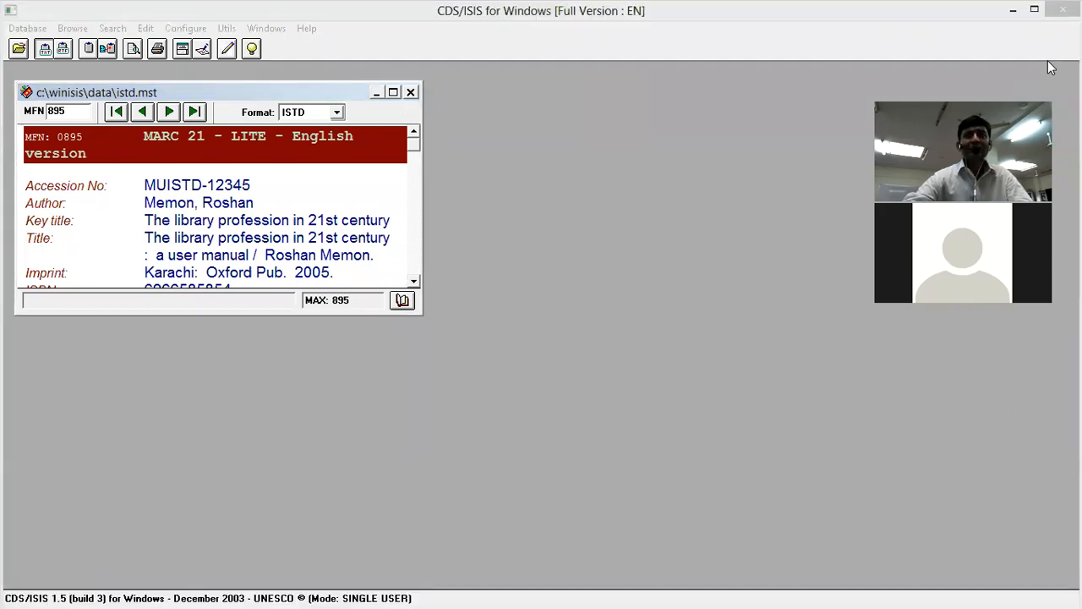
- Maximize the istd.mst browse window so record 895 displays in full
{"action": "left_click", "coordinate": [394, 94]}
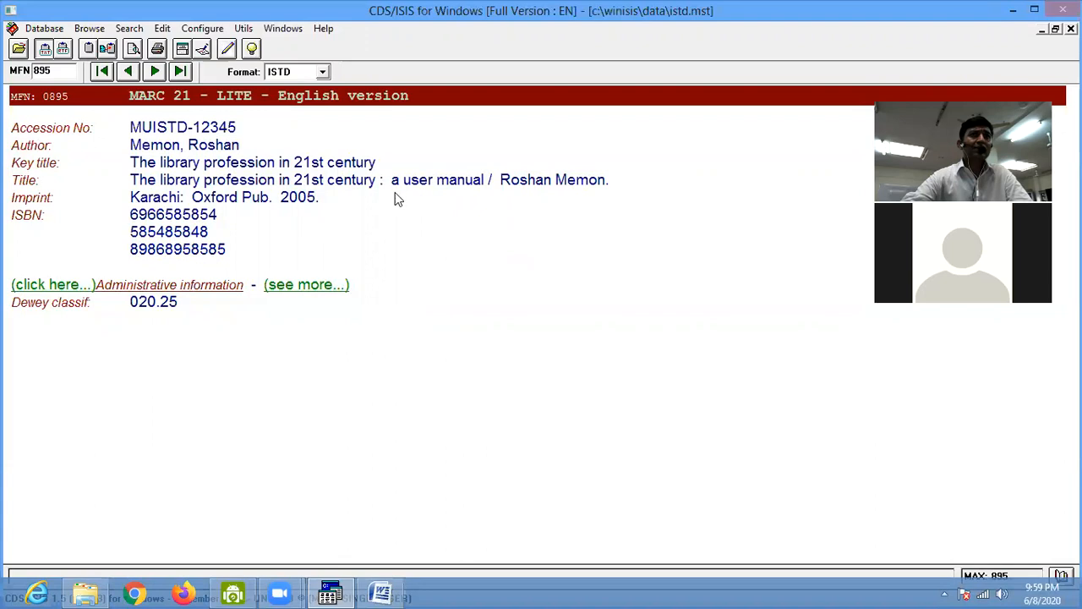
- Open the ISTD display format code and delete all of it with Select All
{"action": "left_click", "coordinate": [202, 50]}
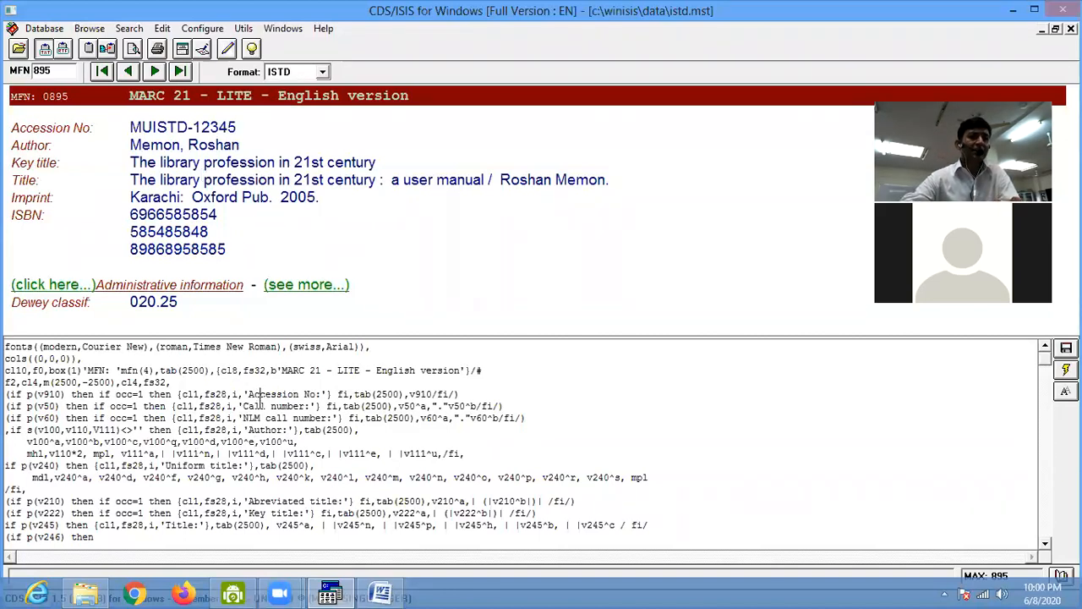
{"action": "left_click_drag", "start_coordinate": [266, 418], "coordinate": [287, 421]}
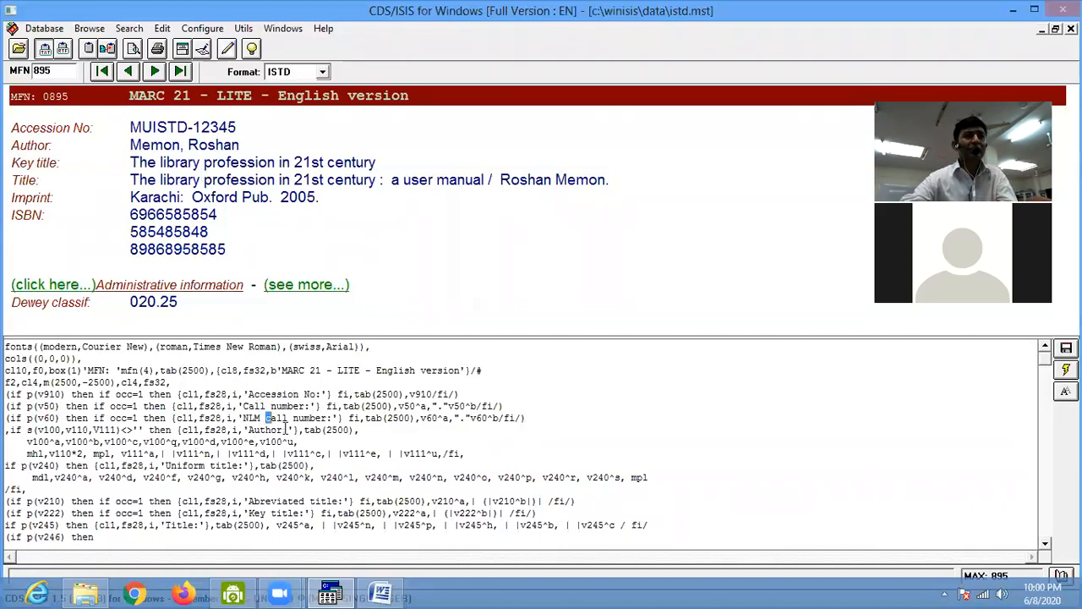
{"action": "right_click", "coordinate": [167, 393]}
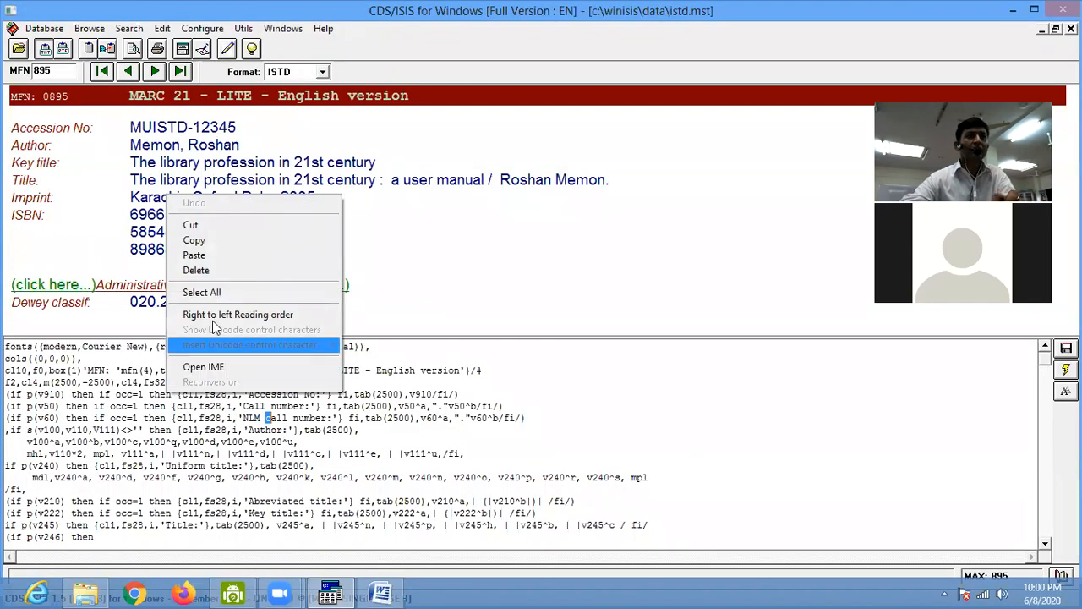
{"action": "left_click", "coordinate": [214, 291]}
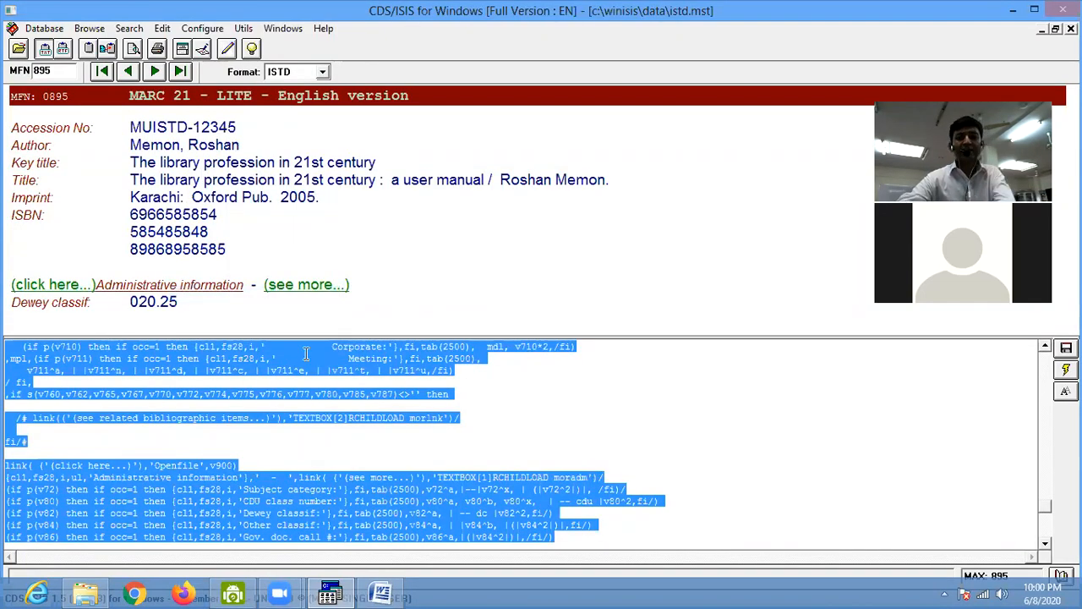
{"action": "key", "text": "Delete"}
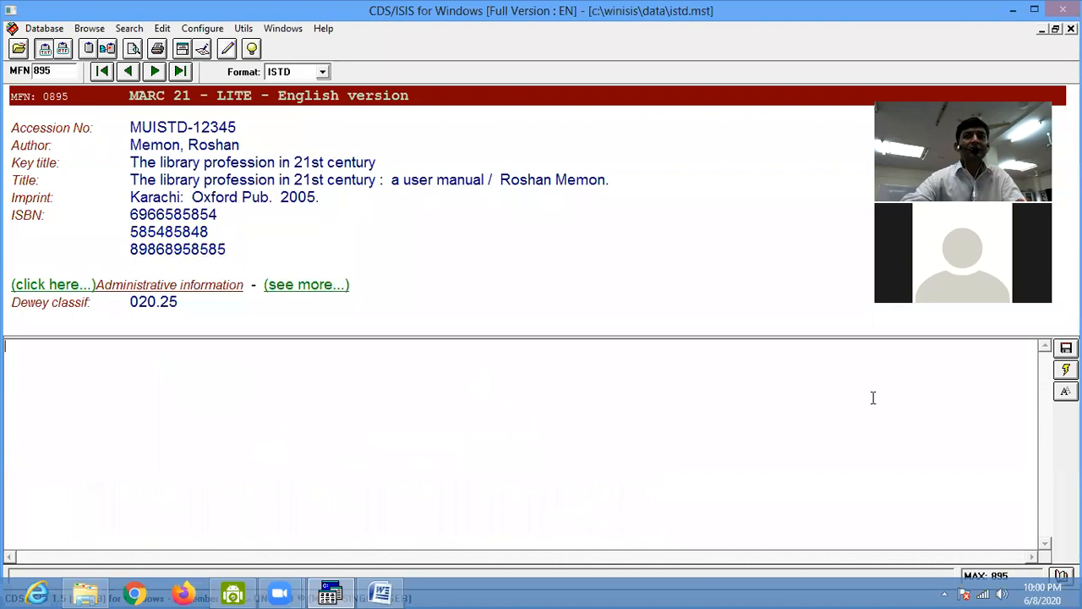
- Close both Application Error dialogs so WinISIS exits, and bring up the Windows Start screen
{"action": "key", "text": "alt+Tab"}
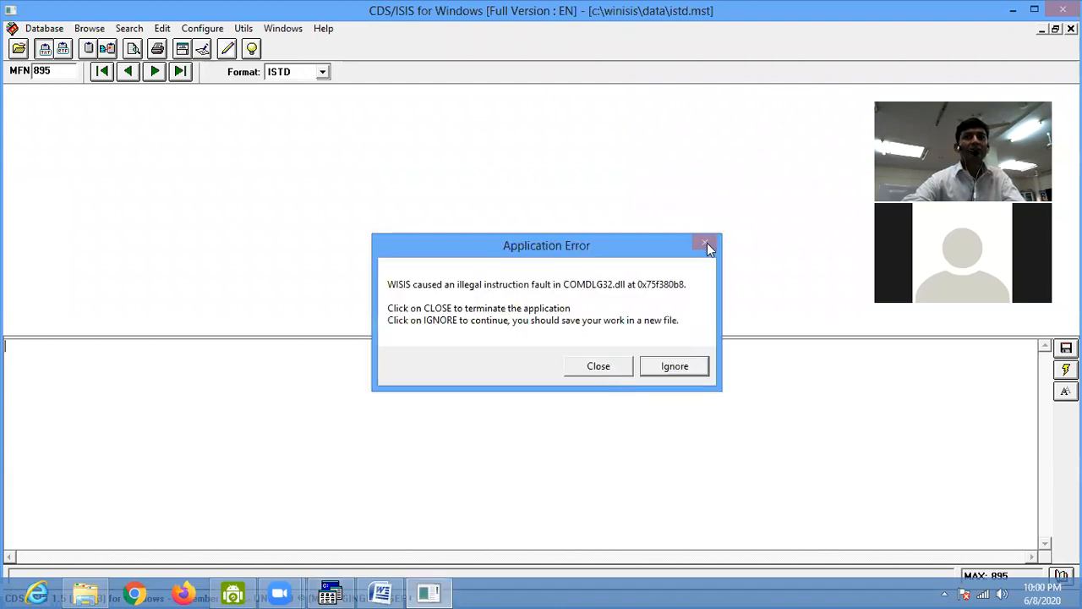
{"action": "left_click", "coordinate": [615, 366]}
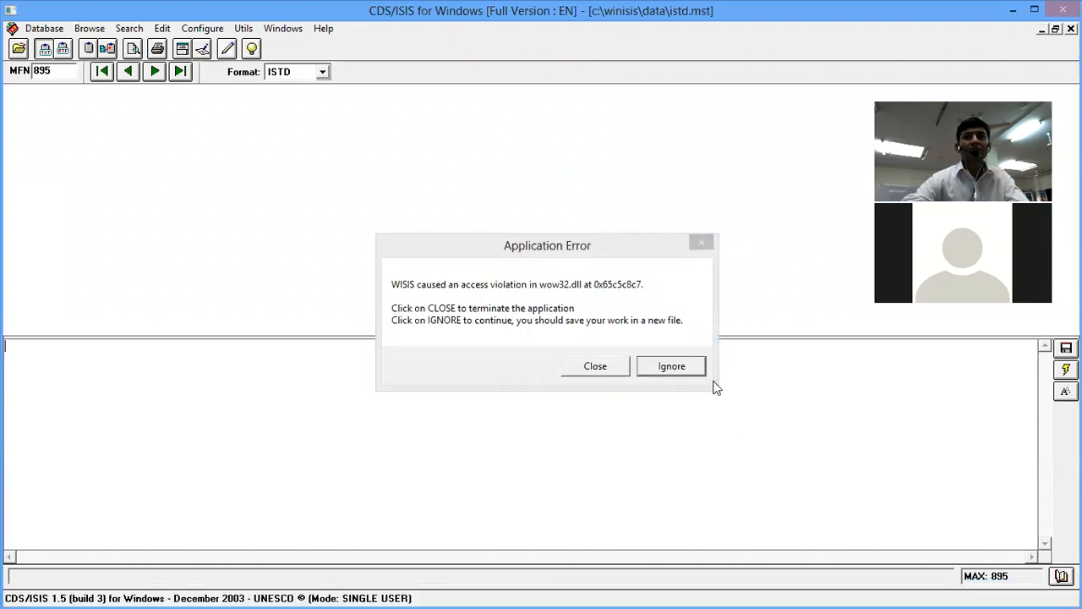
{"action": "left_click", "coordinate": [613, 366]}
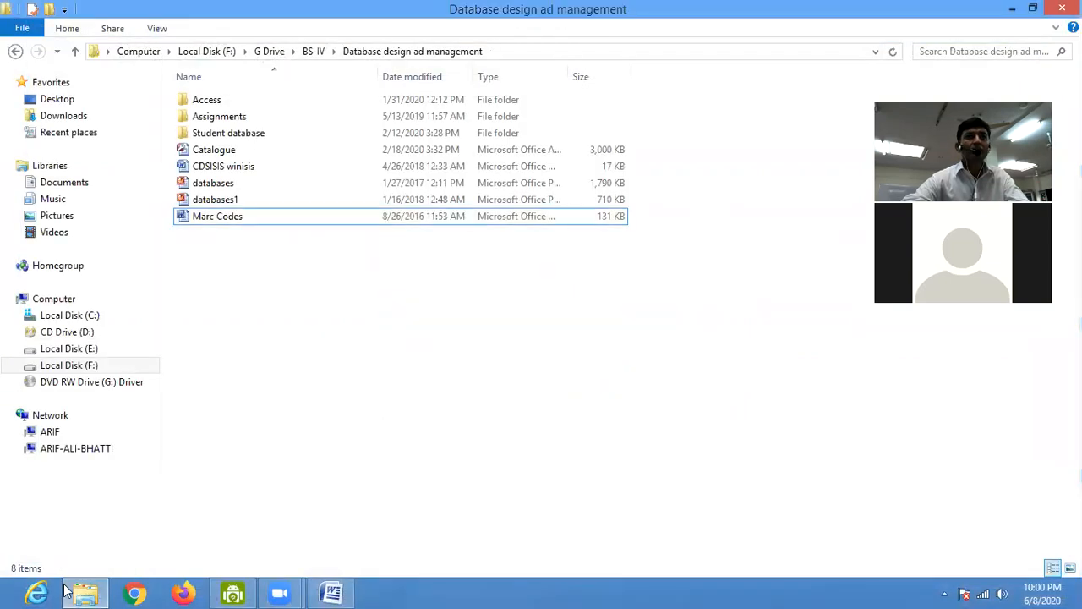
{"action": "left_click", "coordinate": [3, 600]}
{"action": "scroll", "coordinate": [655, 477], "scroll_direction": "down", "scroll_amount": 5}
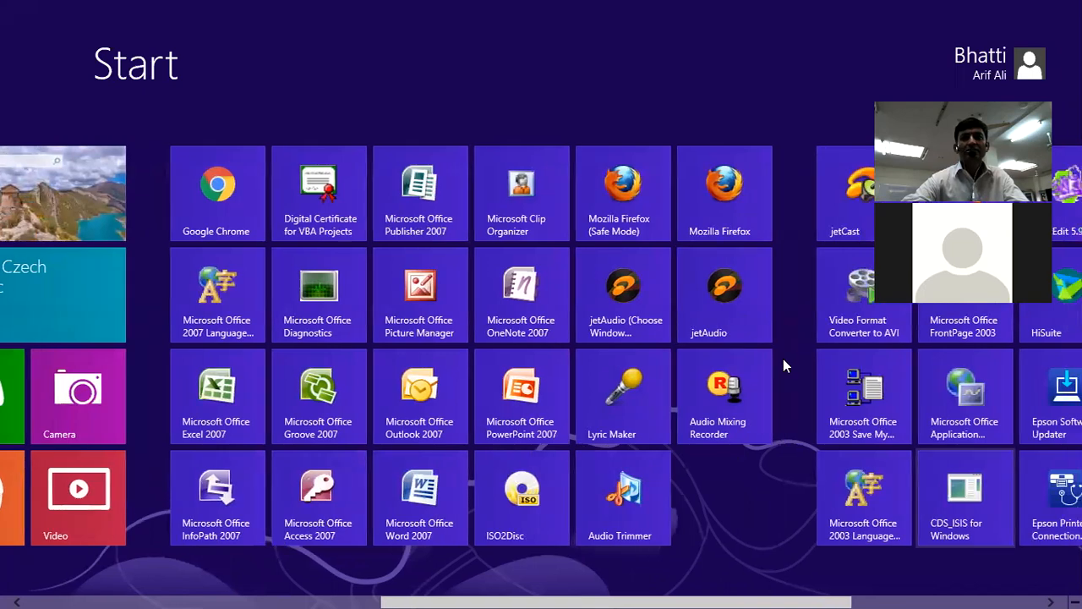
- Relaunch CDS/ISIS and reopen istd.mst from recent databases, maximized on record 1
{"action": "key", "text": "super"}
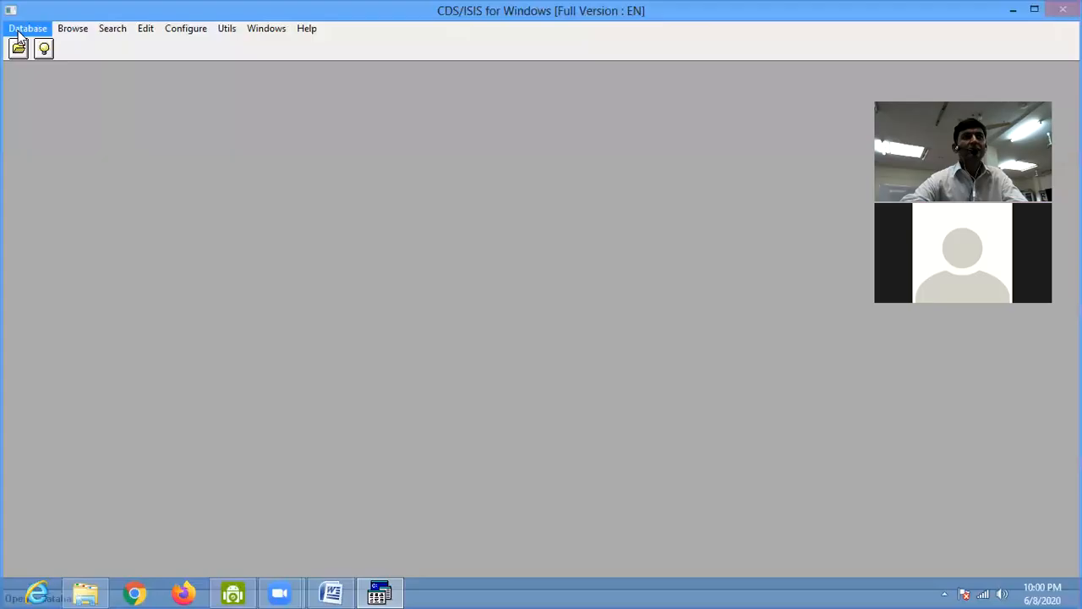
{"action": "left_click", "coordinate": [28, 28]}
{"action": "left_click", "coordinate": [76, 246]}
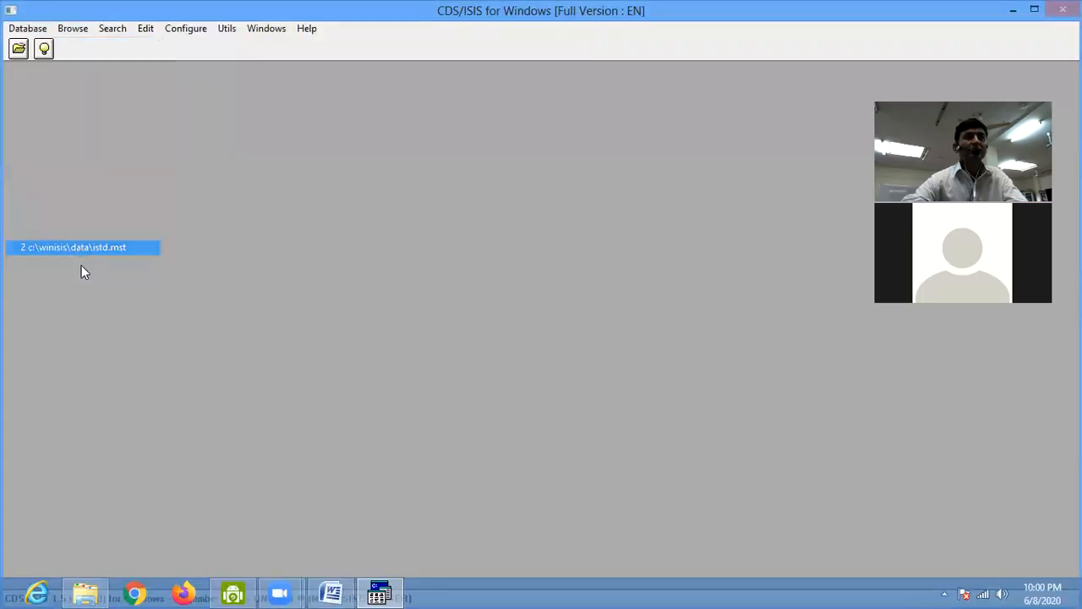
{"action": "left_click", "coordinate": [382, 74]}
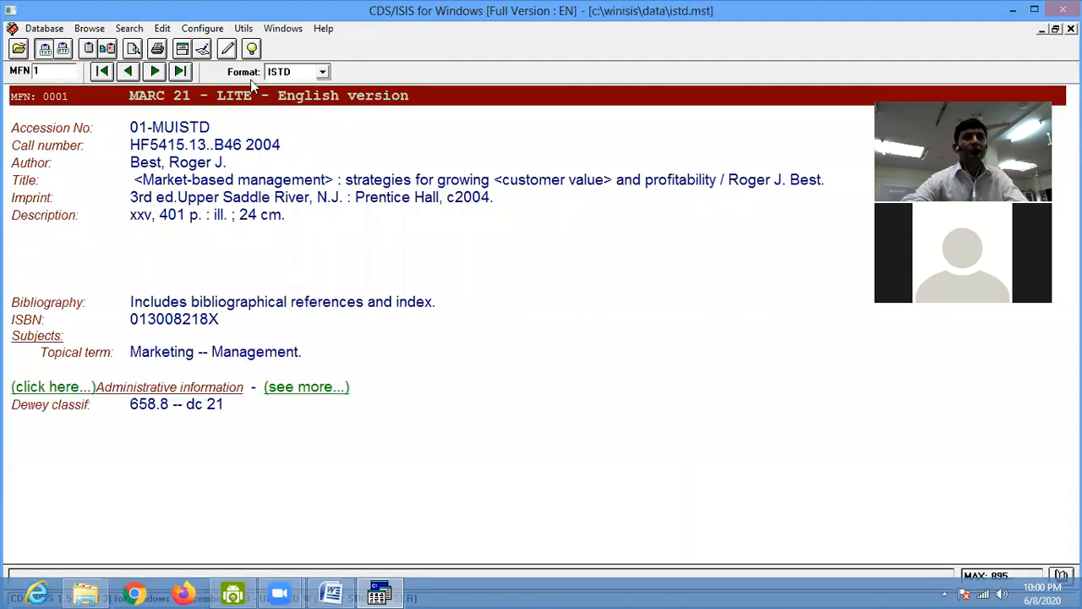
- Open the display format editor and delete the entire format code
{"action": "left_click", "coordinate": [202, 48]}
{"action": "right_click", "coordinate": [390, 427]}
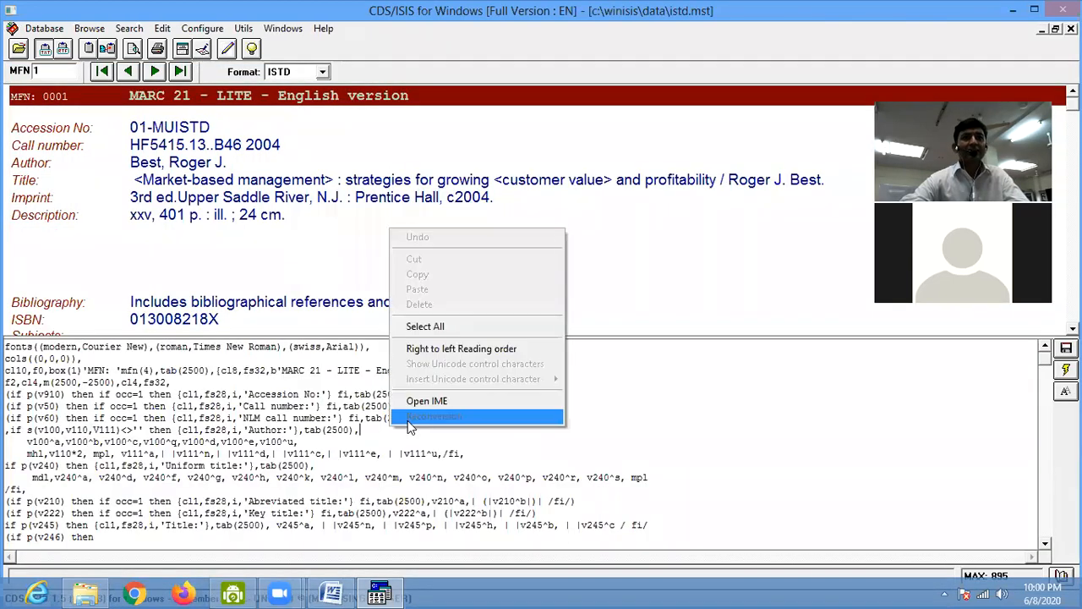
{"action": "left_click", "coordinate": [436, 328]}
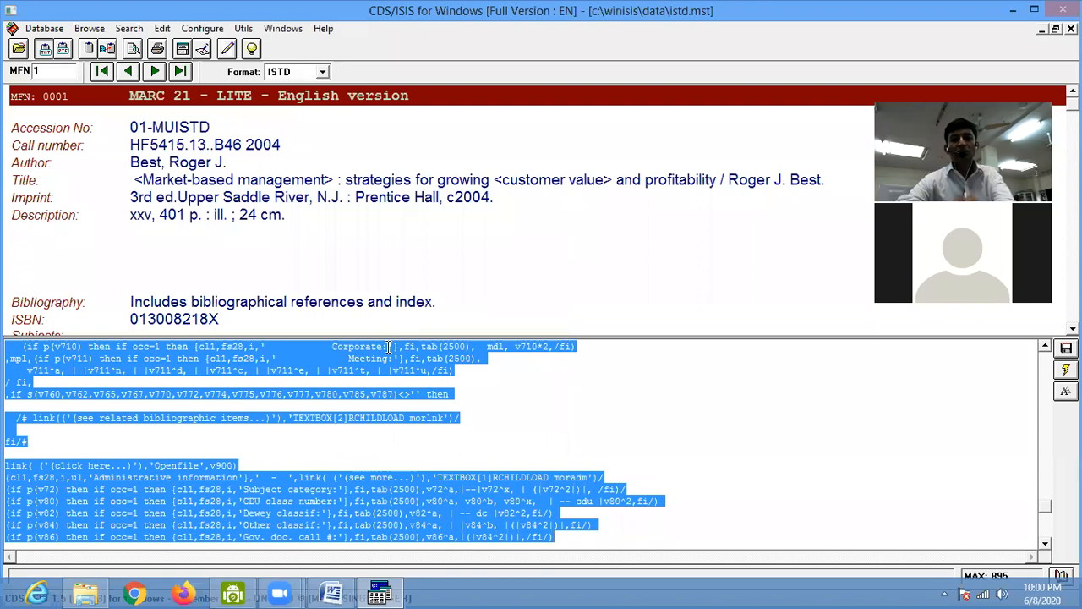
{"action": "key", "text": "Delete"}
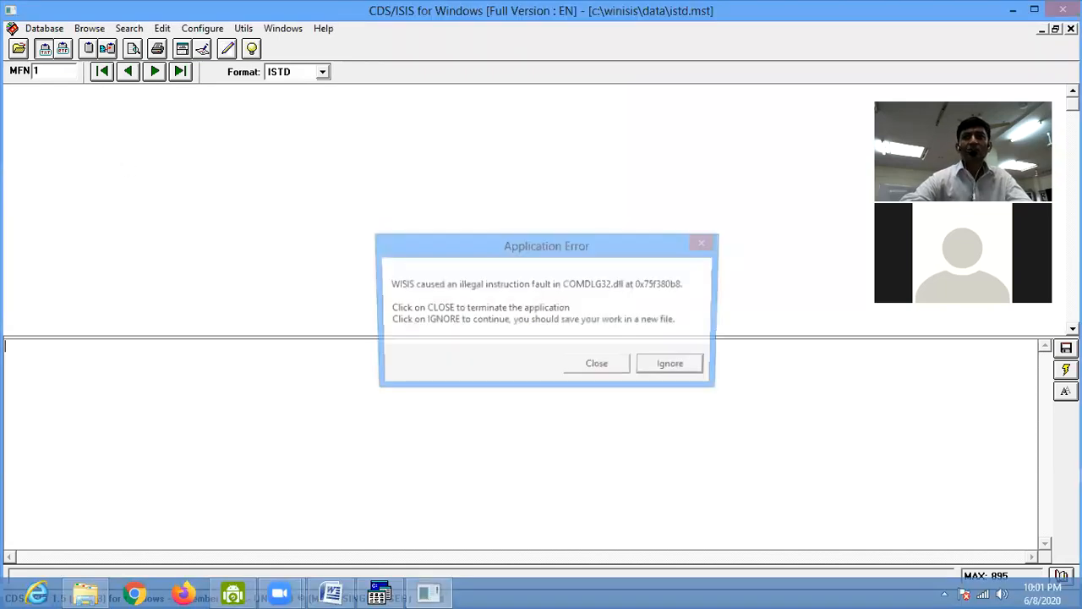
- Dismiss the application error dialogs and relaunch CDS/ISIS for Windows from the Start screen
{"action": "left_click", "coordinate": [613, 367]}
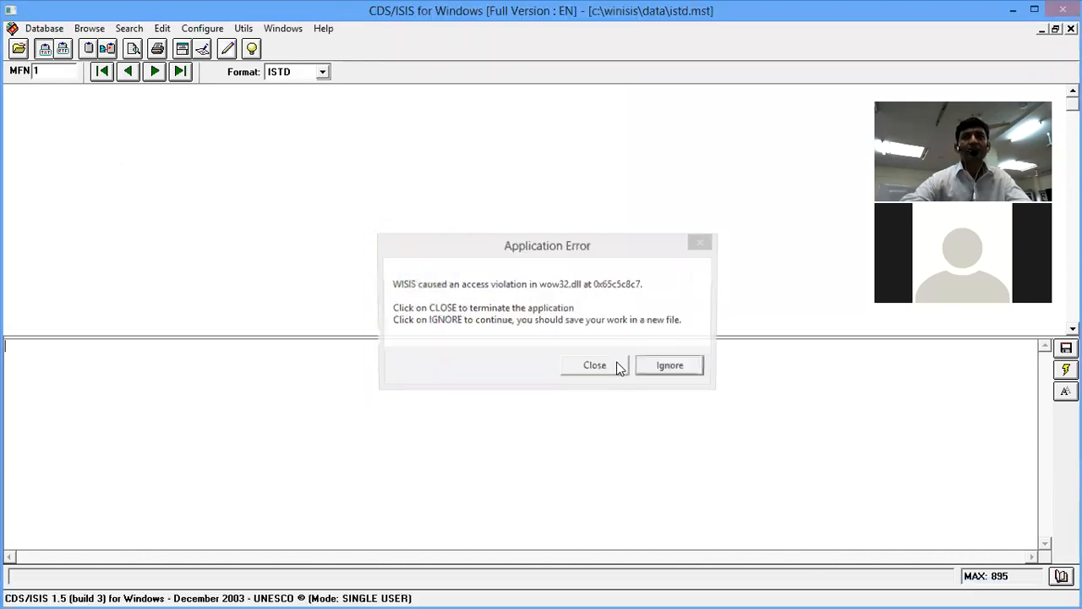
{"action": "left_click", "coordinate": [609, 368]}
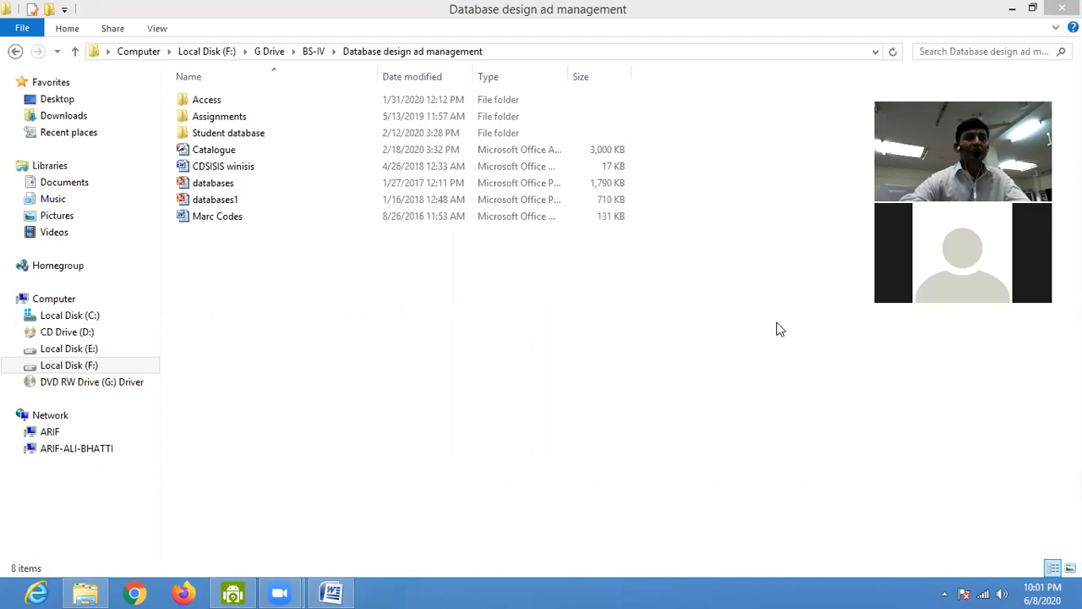
{"action": "left_click", "coordinate": [8, 600]}
{"action": "scroll", "coordinate": [709, 407], "scroll_direction": "down", "scroll_amount": 5}
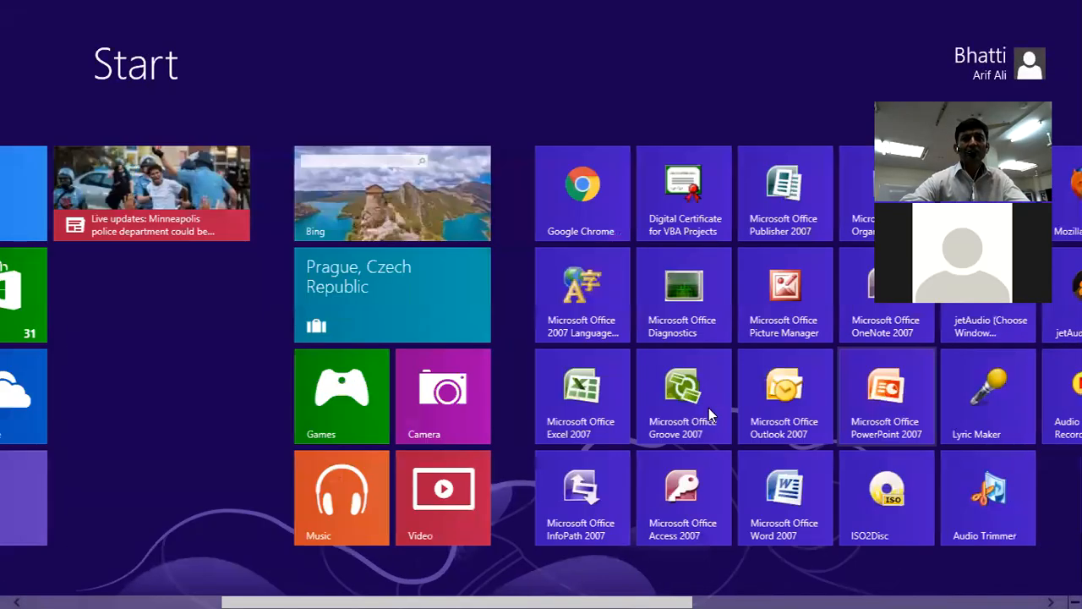
{"action": "scroll", "coordinate": [708, 414], "scroll_direction": "down", "scroll_amount": 3}
{"action": "left_click", "coordinate": [674, 531]}
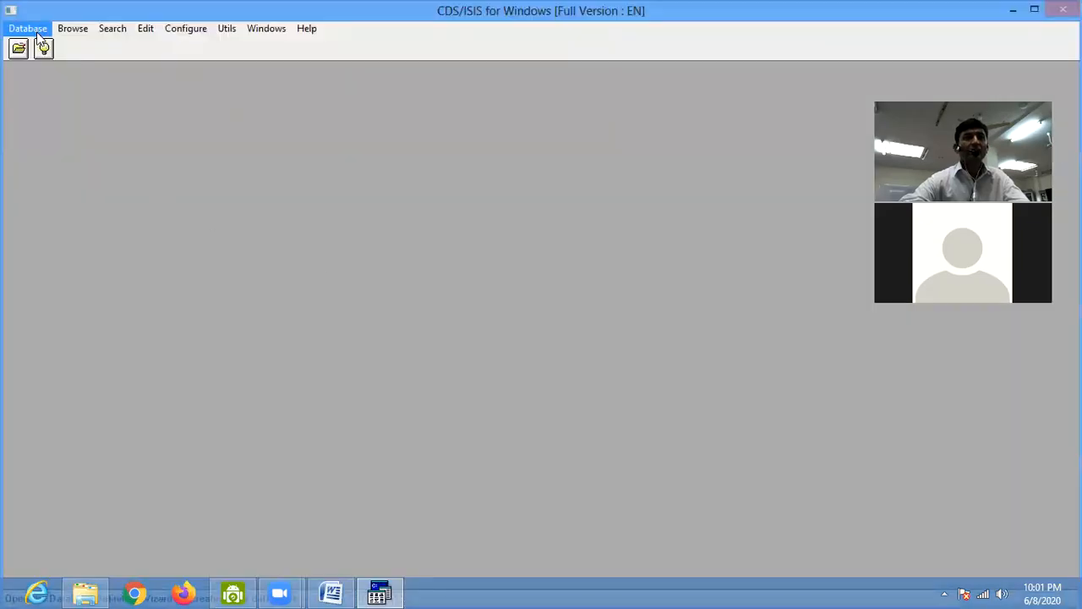
- Reopen istd.mst, maximize its window, and delete the entire display format code
{"action": "left_click", "coordinate": [33, 30]}
{"action": "left_click", "coordinate": [91, 247]}
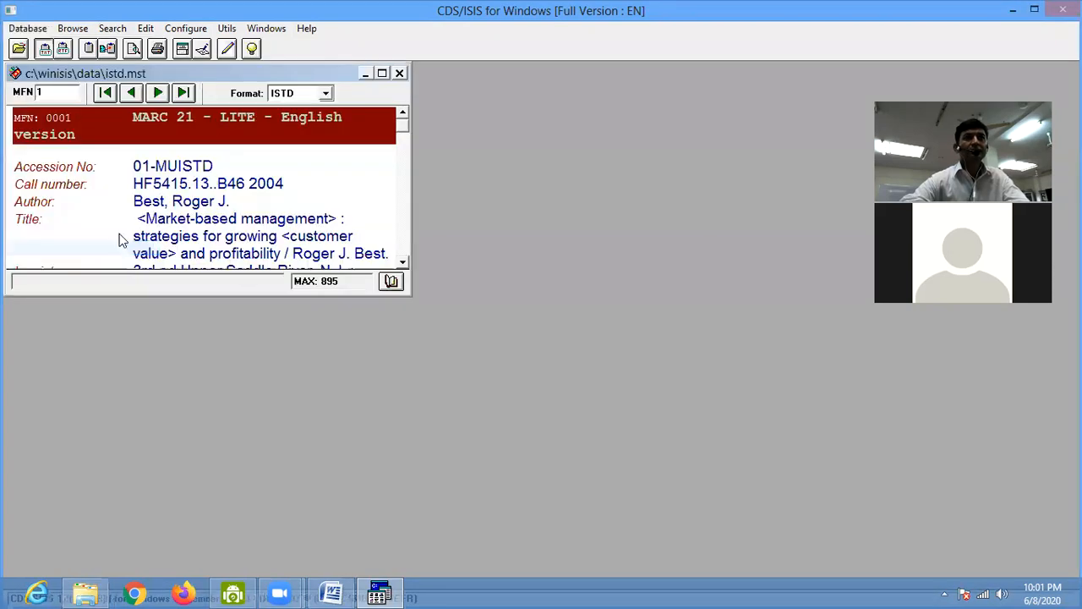
{"action": "left_click", "coordinate": [28, 28]}
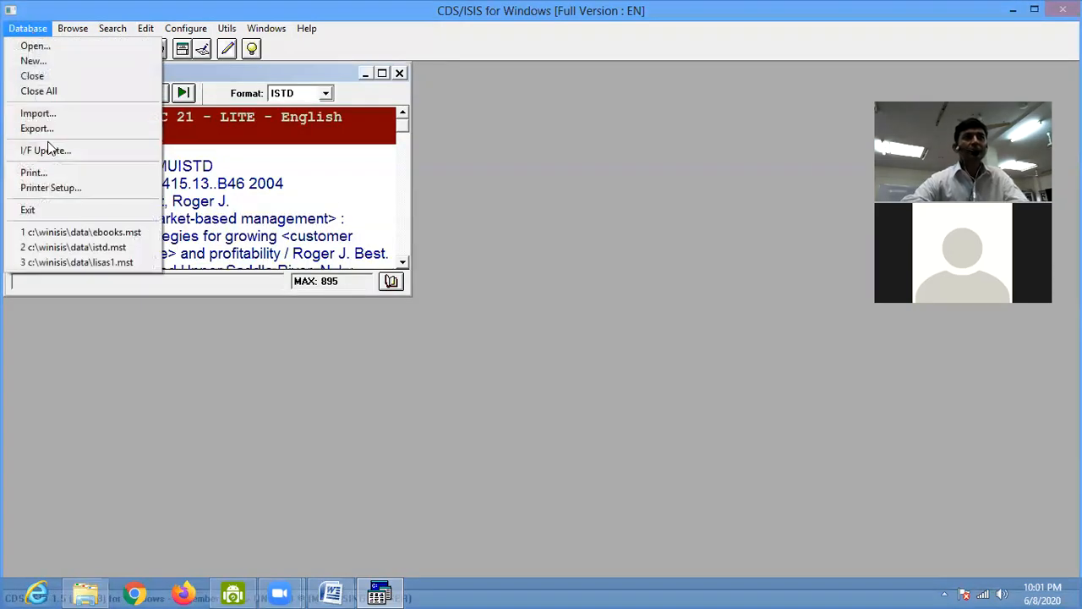
{"action": "left_click", "coordinate": [307, 195]}
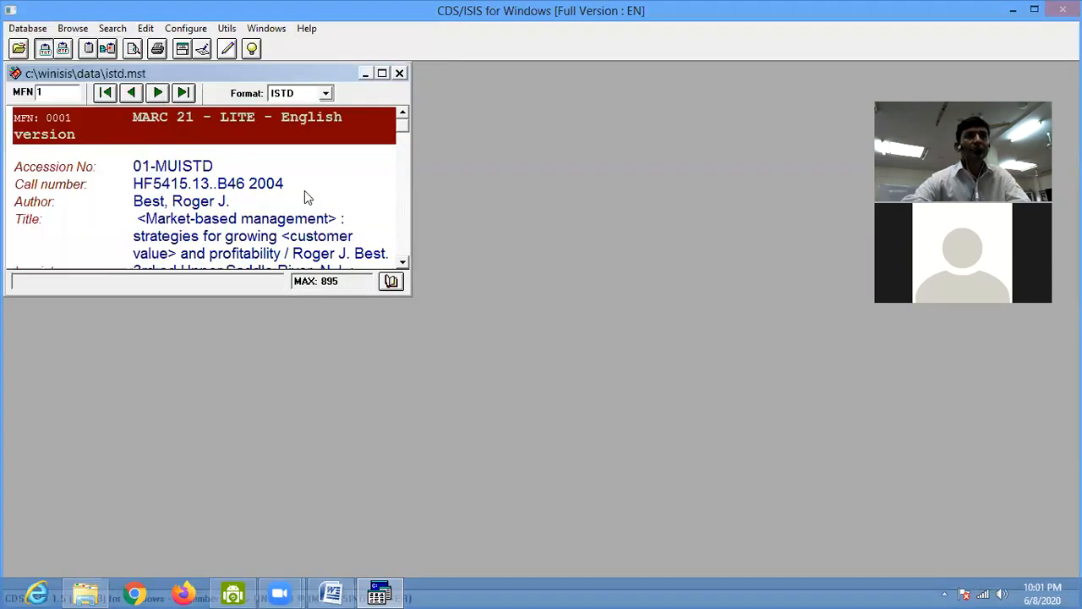
{"action": "left_click", "coordinate": [382, 74]}
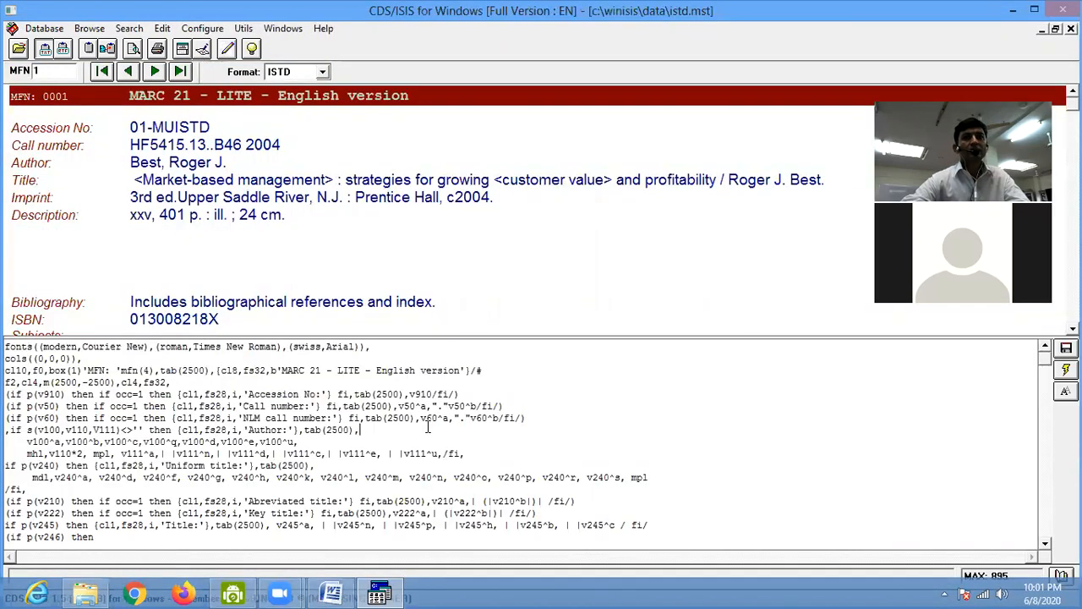
{"action": "right_click", "coordinate": [427, 428]}
{"action": "left_click", "coordinate": [445, 327]}
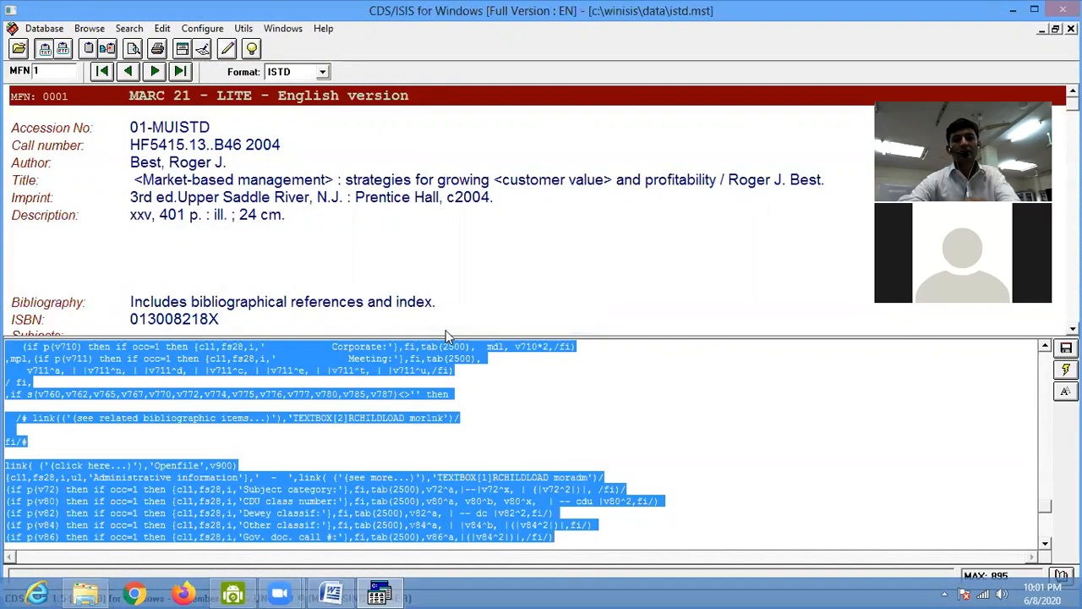
{"action": "key", "text": "Delete"}
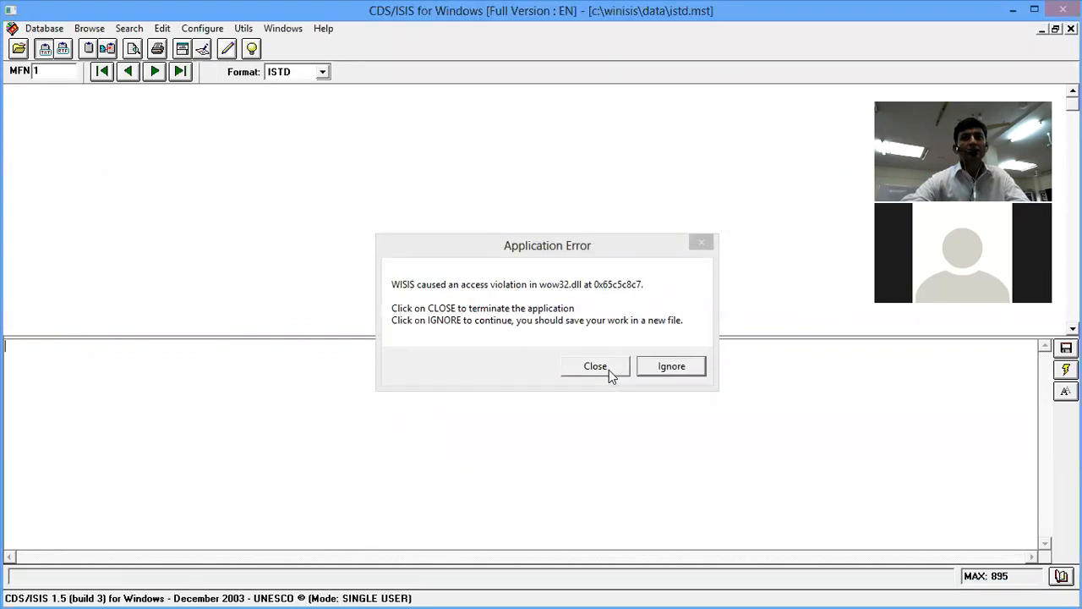
- Close the crashed program and return to the Windows Start screen
{"action": "left_click", "coordinate": [609, 369]}
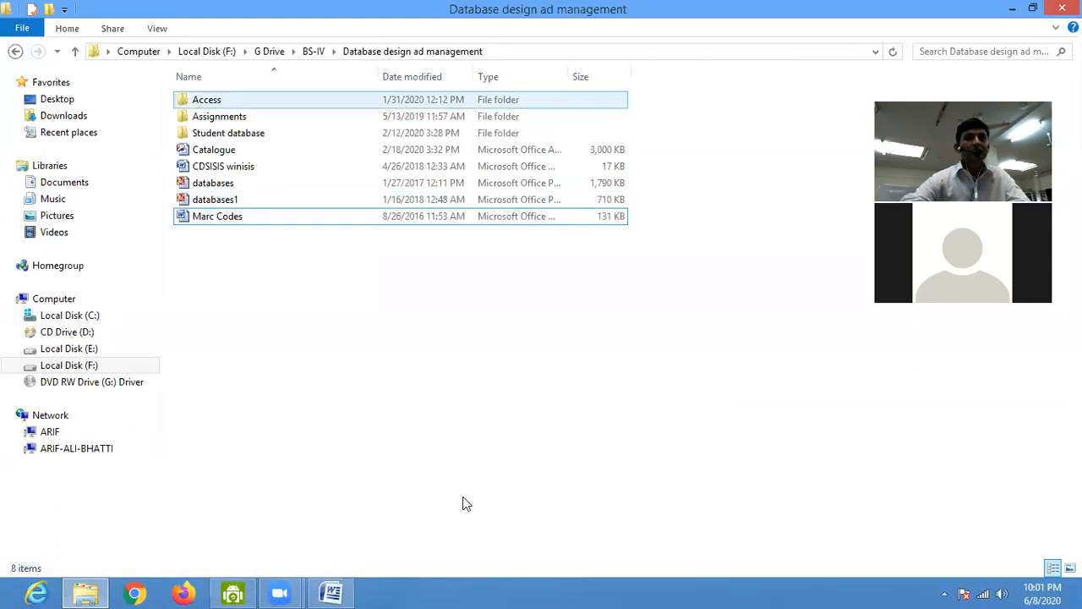
{"action": "key", "text": "super"}
{"action": "scroll", "coordinate": [672, 471], "scroll_direction": "down", "scroll_amount": 5}
{"action": "scroll", "coordinate": [768, 410], "scroll_direction": "down", "scroll_amount": 3}
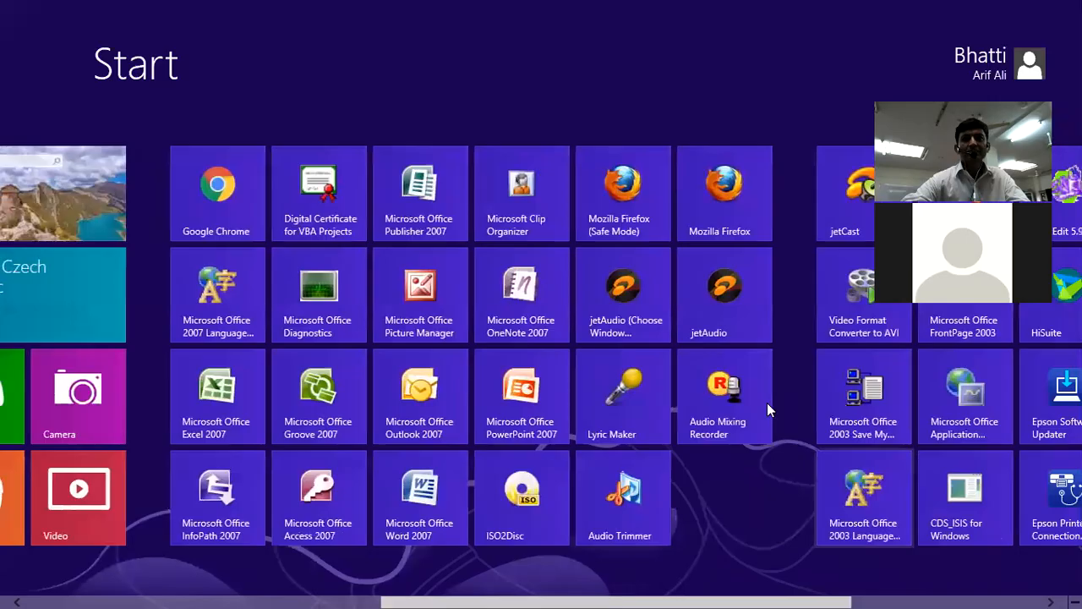
- Launch CDS/ISIS, reopen istd.mst maximized, and open its display format editor
{"action": "left_click", "coordinate": [959, 499]}
{"action": "left_click", "coordinate": [20, 34]}
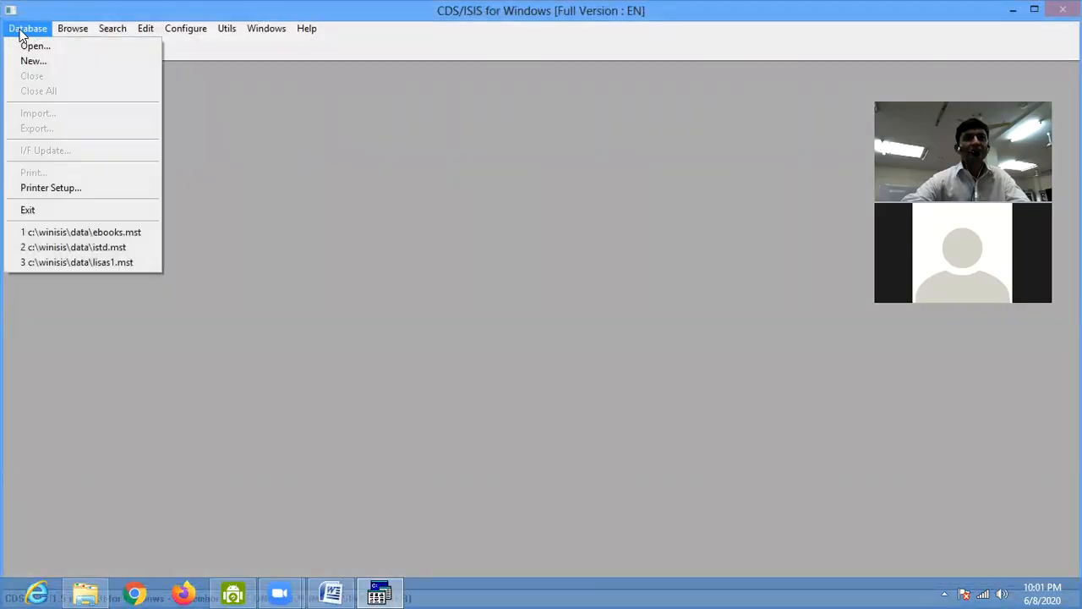
{"action": "left_click", "coordinate": [116, 247]}
{"action": "left_click", "coordinate": [381, 74]}
{"action": "left_click", "coordinate": [202, 48]}
- Replace the format code with v100^a, apply it, and start a font-size 58 prefix
{"action": "right_click", "coordinate": [352, 467]}
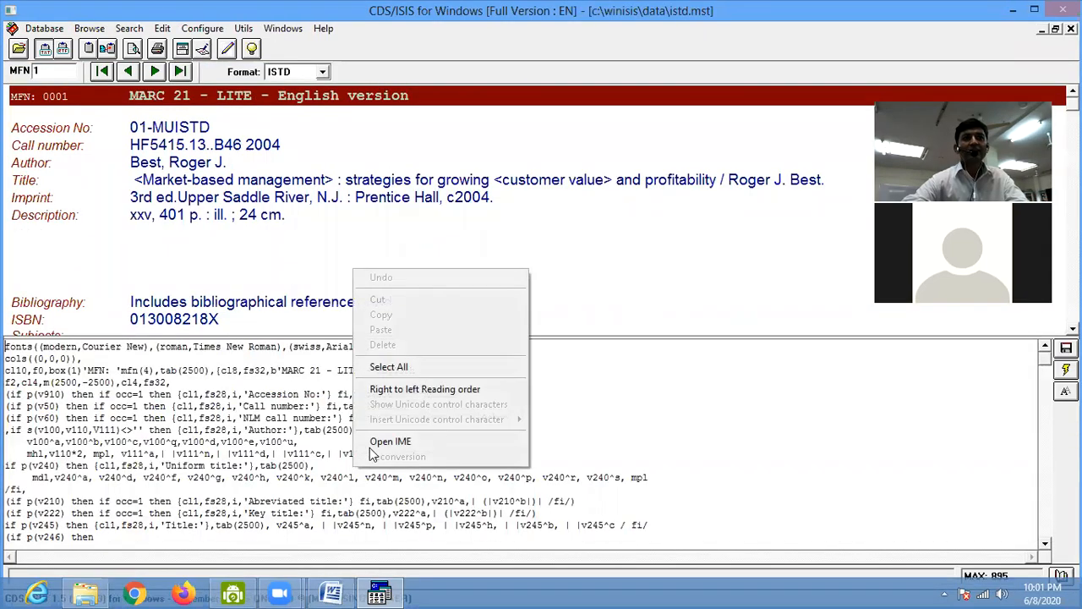
{"action": "left_click", "coordinate": [389, 367]}
{"action": "key", "text": "Delete"}
{"action": "type", "text": "v"}
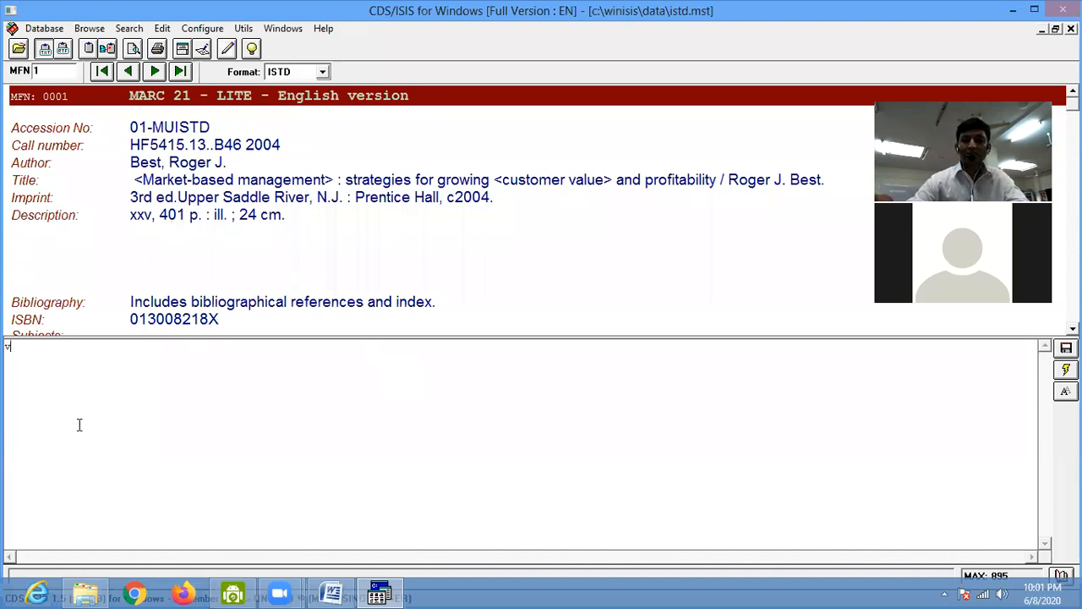
{"action": "type", "text": "100^a"}
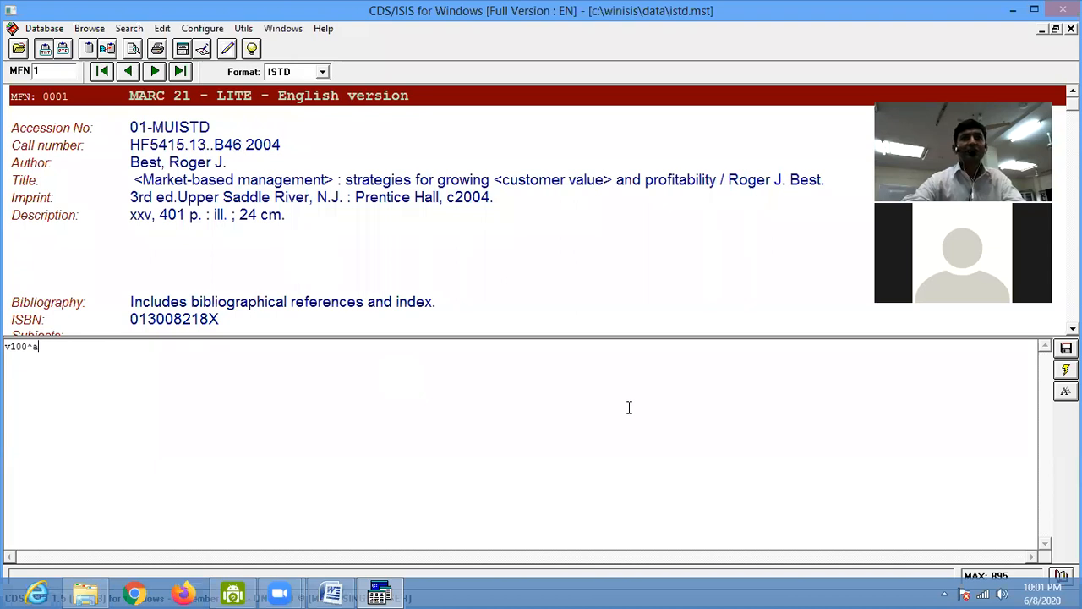
{"action": "left_click", "coordinate": [1065, 370]}
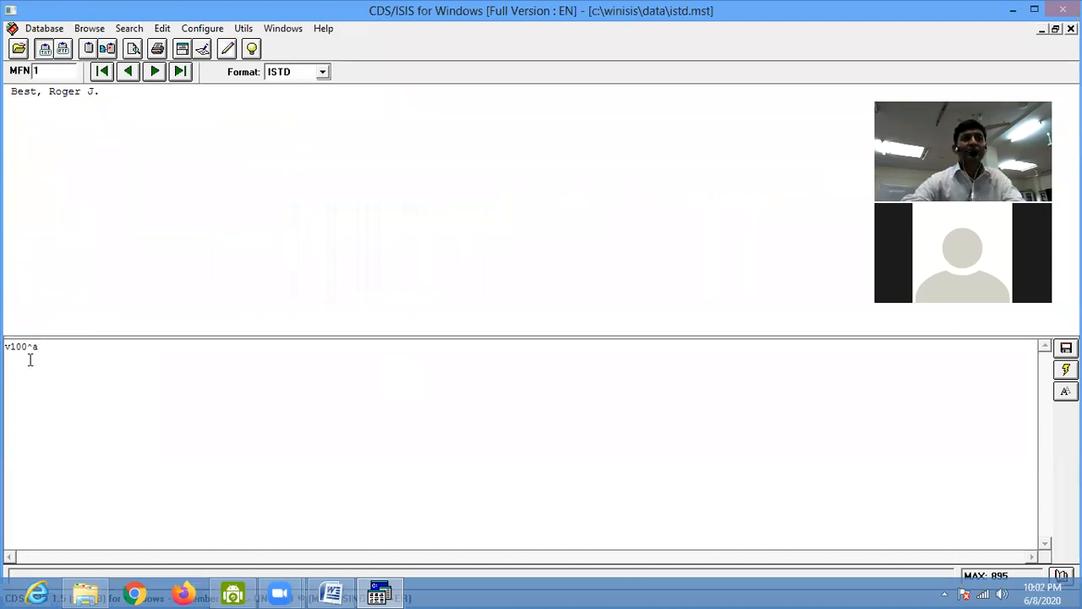
{"action": "type", "text": "f(58"}
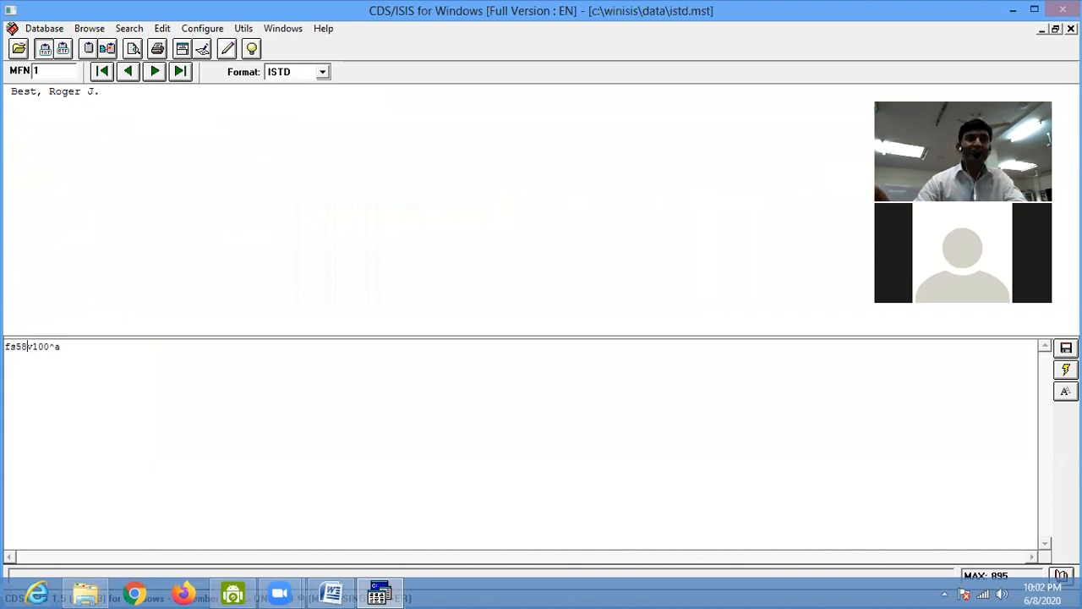
{"action": "type", "text": ","}
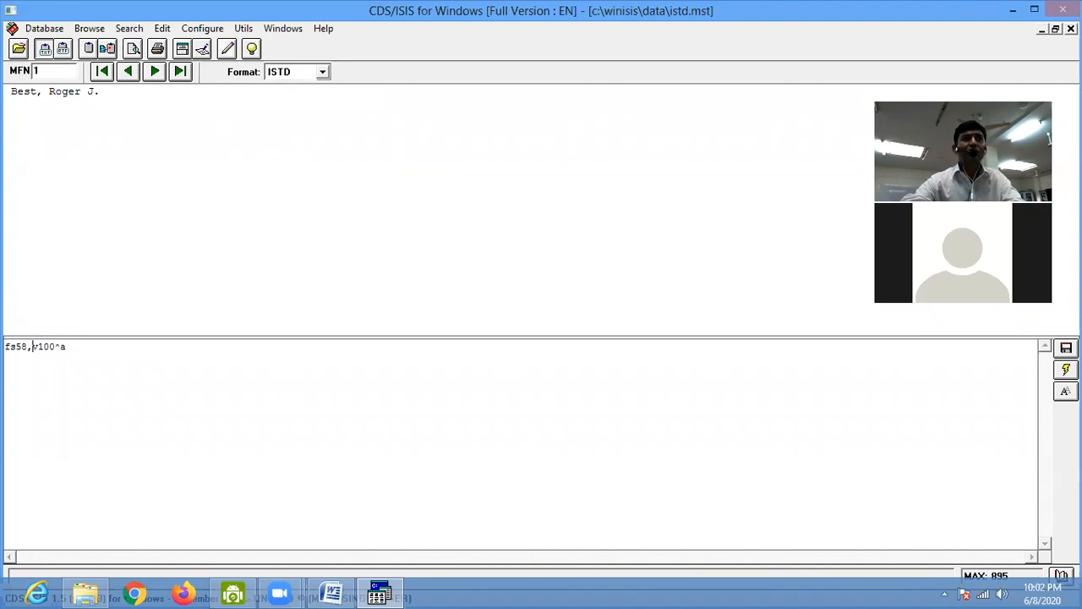
- Apply the size-58 author format, dismissing syntax errors while stepping through records
{"action": "left_click", "coordinate": [154, 74]}
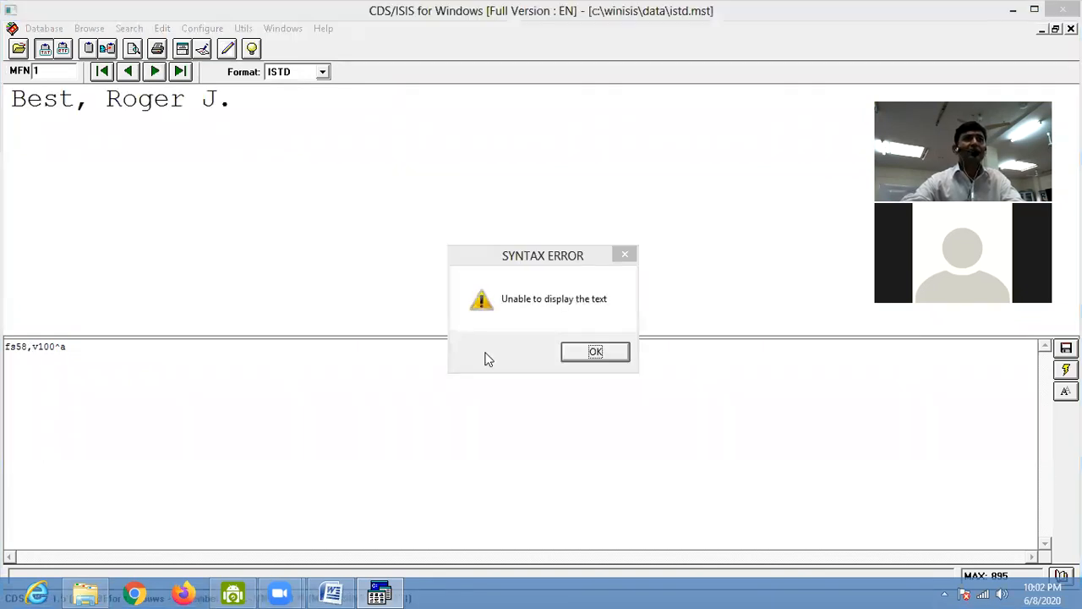
{"action": "left_click", "coordinate": [584, 354]}
{"action": "left_click", "coordinate": [153, 77]}
{"action": "left_click", "coordinate": [153, 77]}
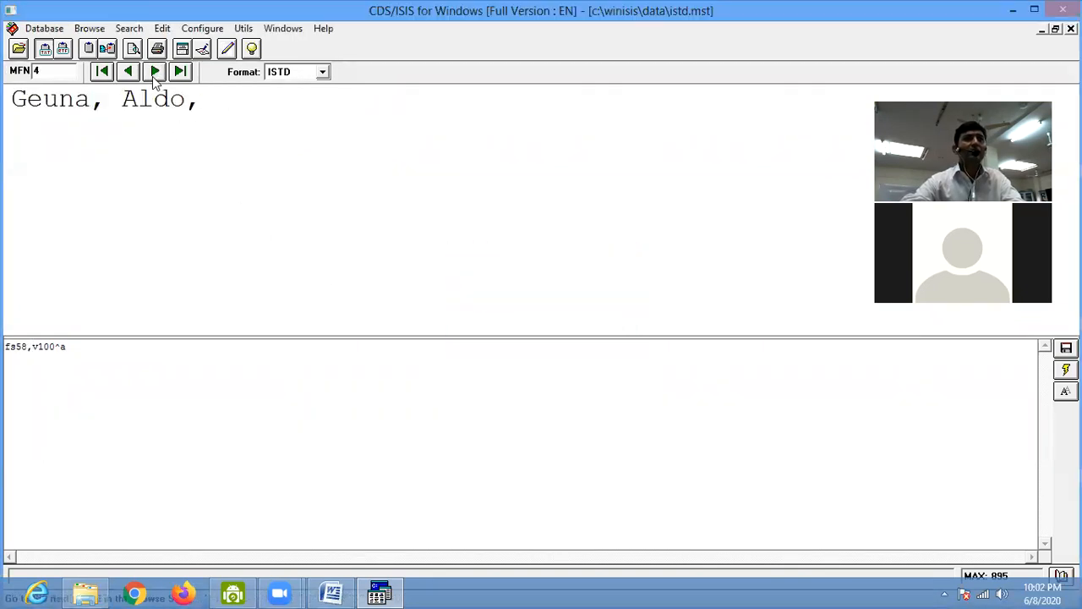
{"action": "left_click", "coordinate": [153, 77]}
{"action": "left_click", "coordinate": [593, 350]}
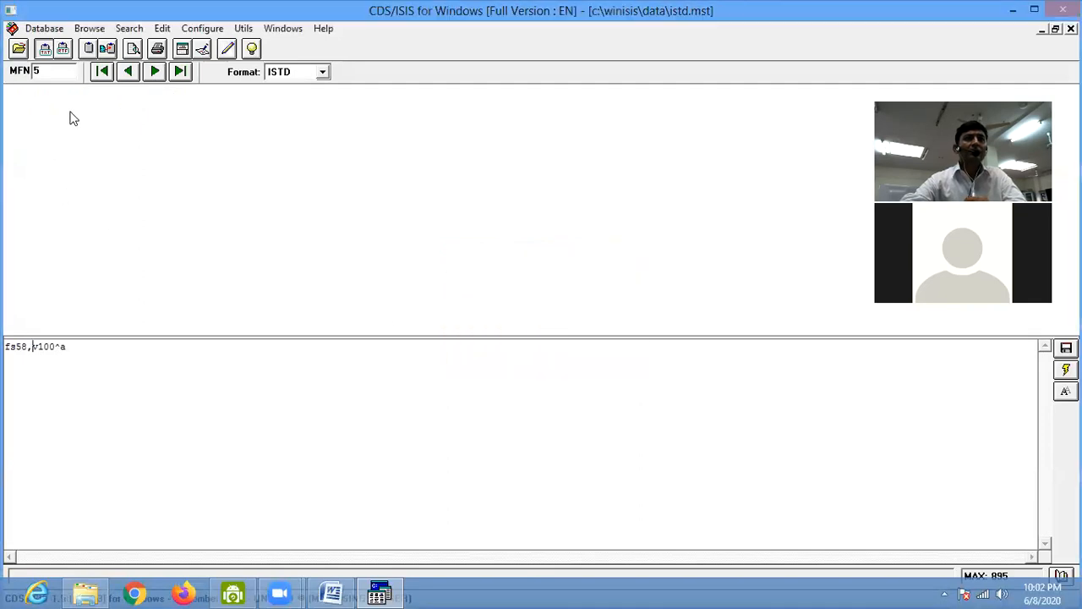
- Jump to last record 895 and prefix the format with cl5, for purple text
{"action": "left_click", "coordinate": [180, 73]}
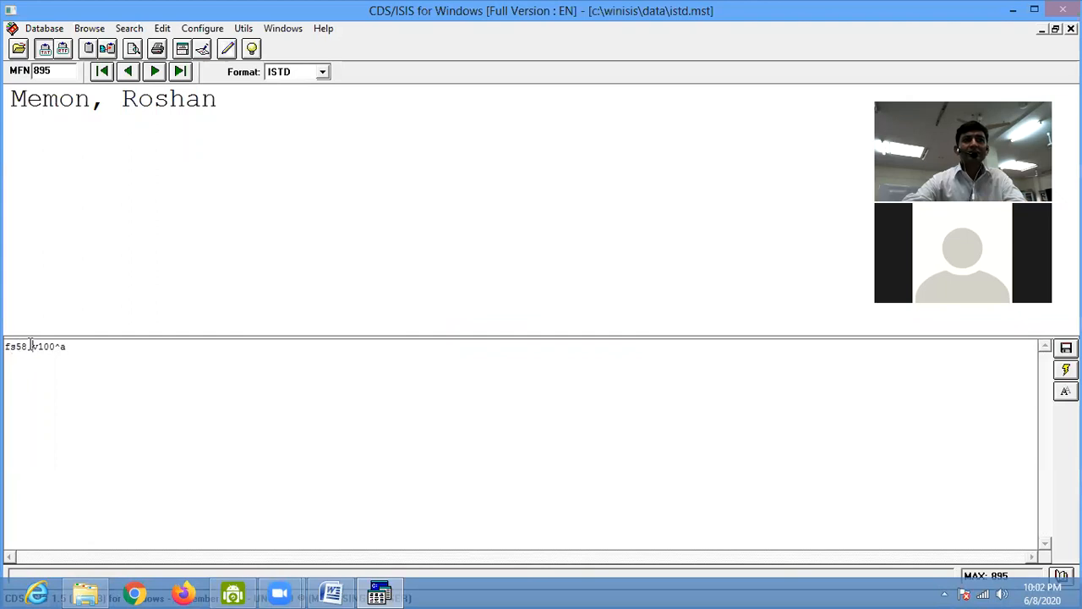
{"action": "left_click", "coordinate": [5, 346]}
{"action": "type", "text": "cl5,"}
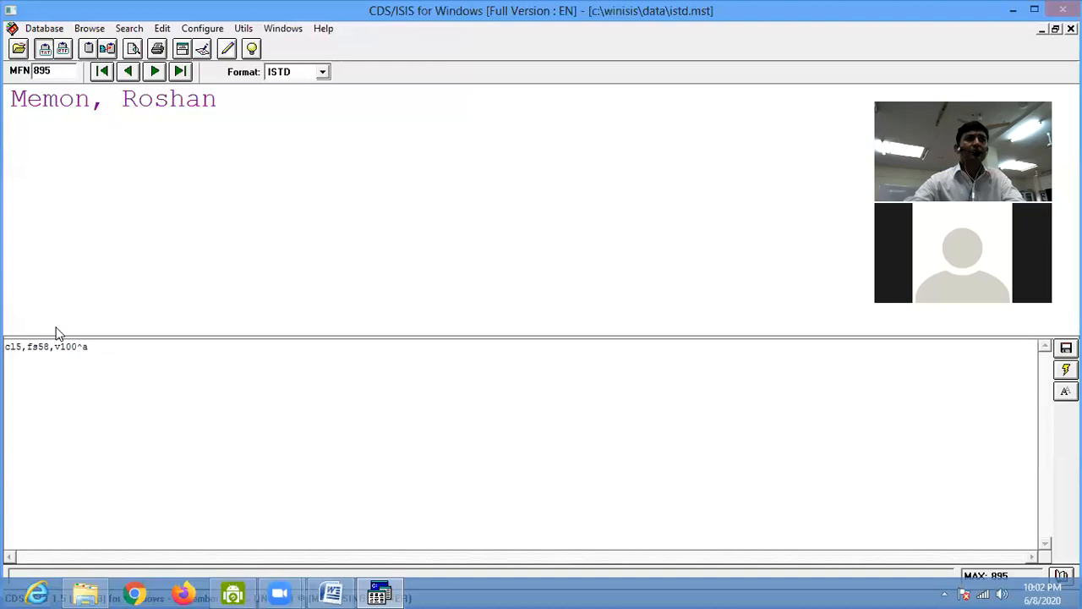
- Add b, and i, to the format start so the author shows bold italic
{"action": "type", "text": "b,"}
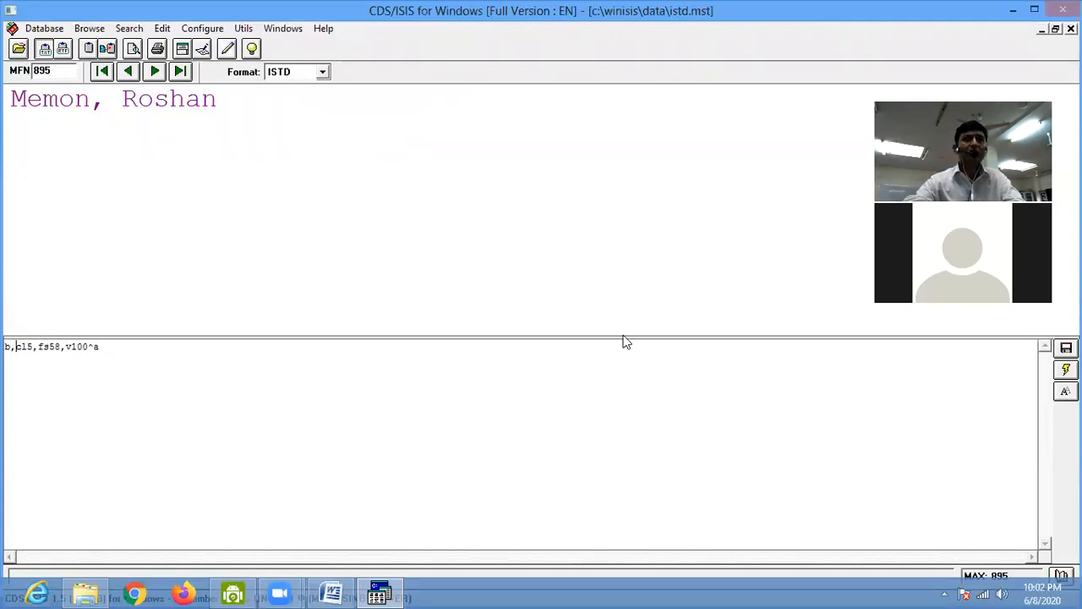
{"action": "left_click", "coordinate": [1066, 370]}
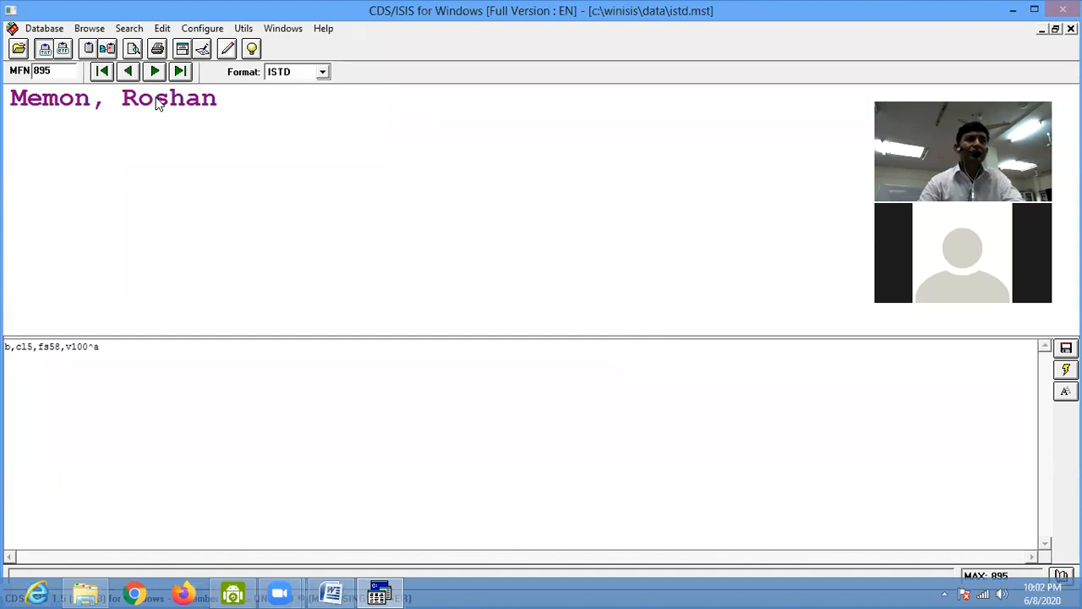
{"action": "type", "text": "i,"}
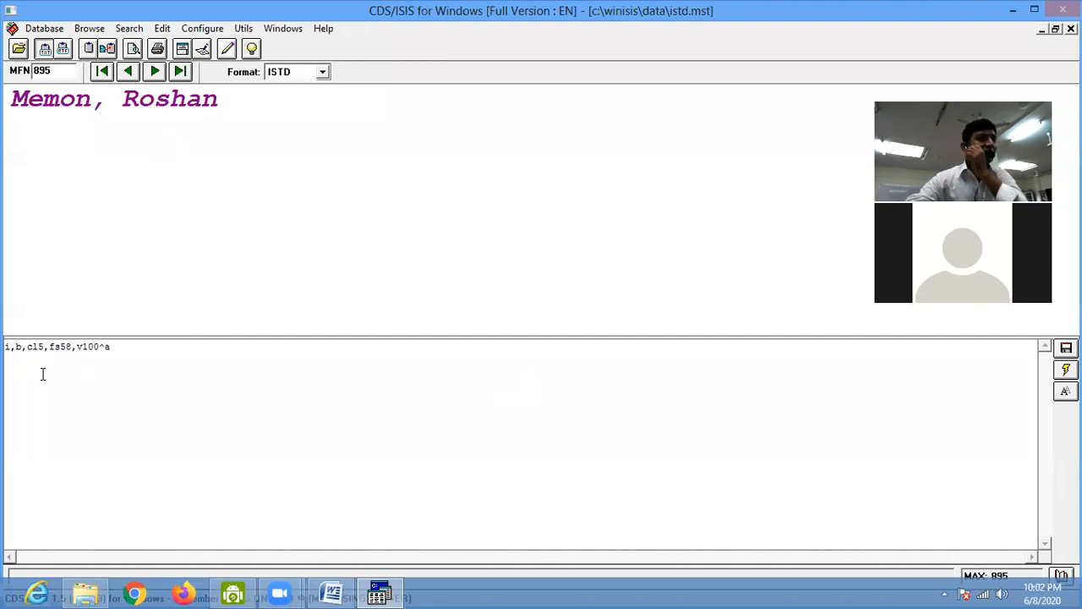
- Select the whole format line and start replacing it with v245
{"action": "left_click", "coordinate": [119, 346]}
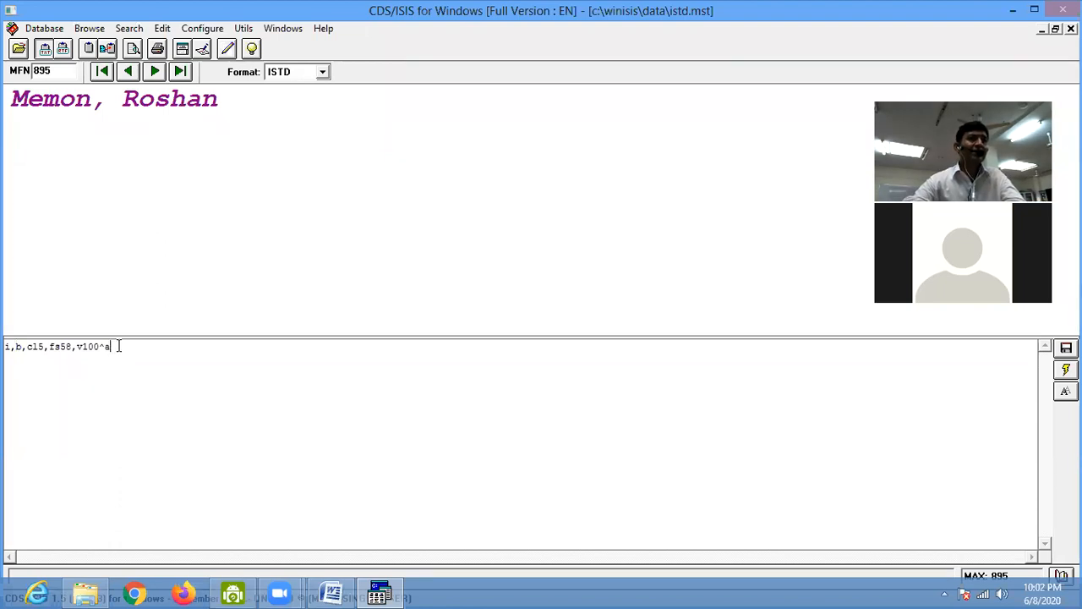
{"action": "key", "text": "shift+Home"}
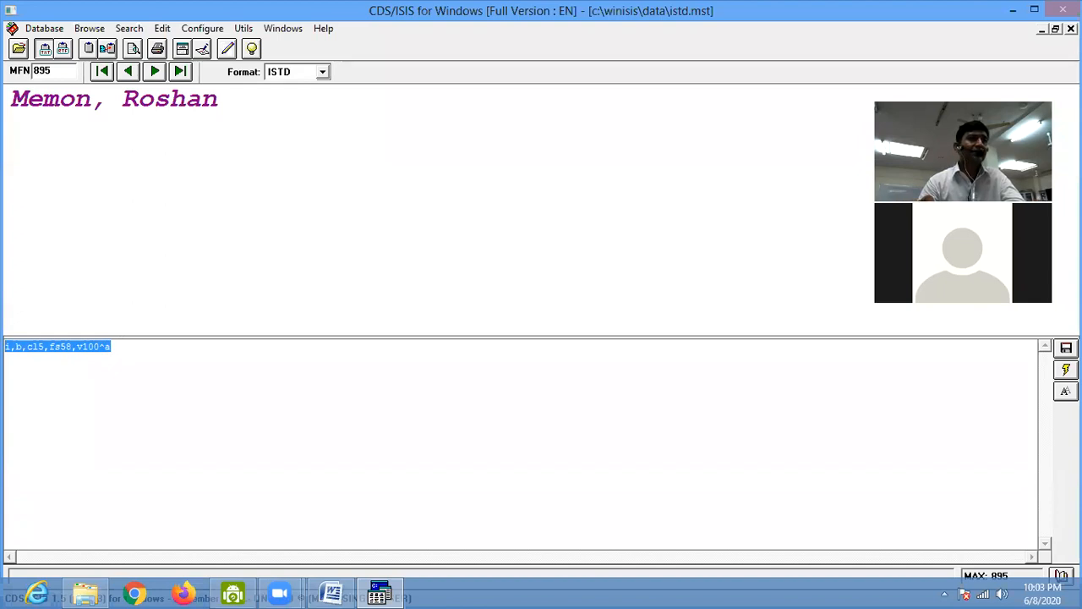
{"action": "type", "text": "v245"}
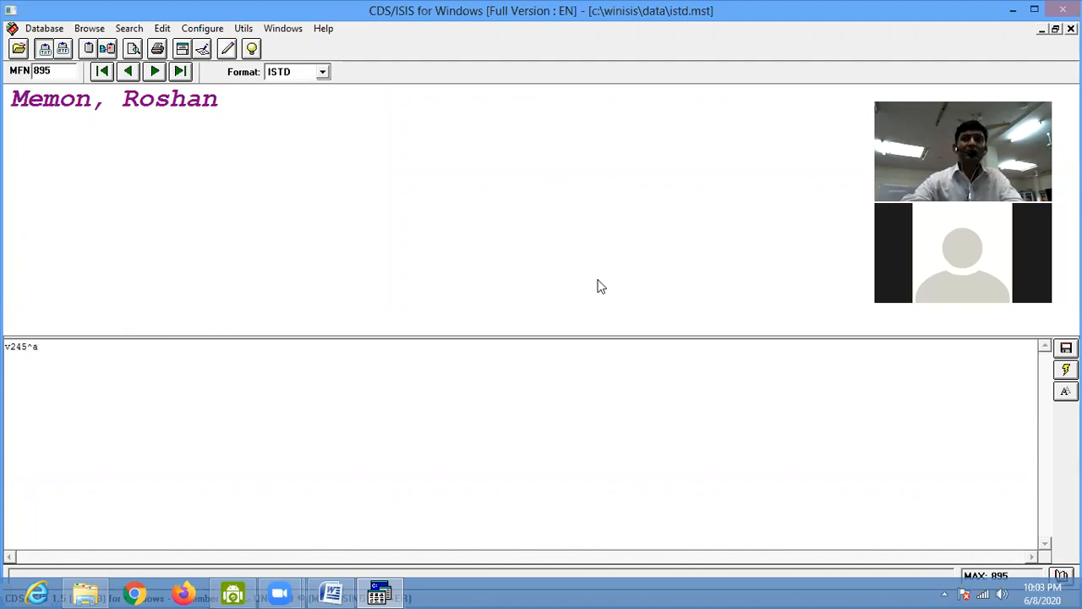
- Apply the title-only v245^a format and browse back to the first record
{"action": "left_click", "coordinate": [1066, 369]}
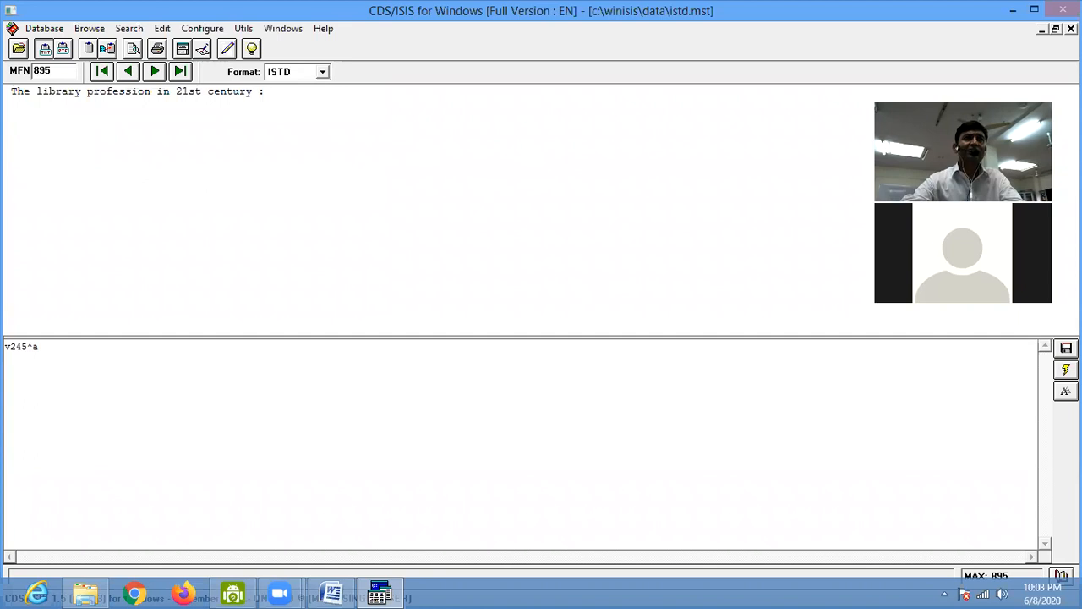
{"action": "left_click", "coordinate": [129, 72]}
{"action": "left_click", "coordinate": [130, 72]}
{"action": "left_click", "coordinate": [129, 71]}
{"action": "left_click", "coordinate": [130, 71]}
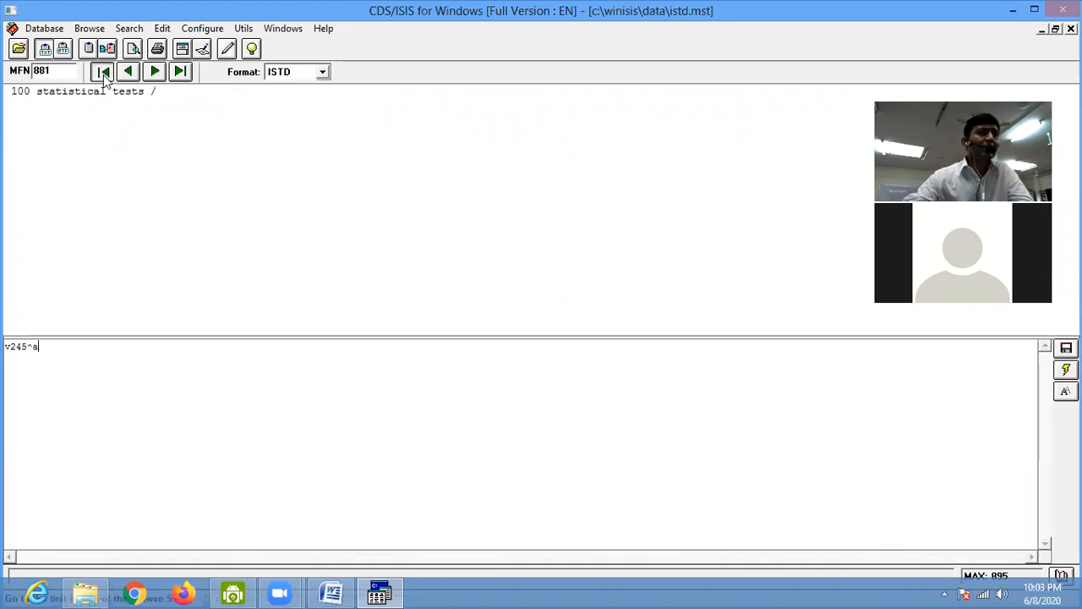
{"action": "left_click", "coordinate": [102, 71]}
- Step forward five records, then prefix the format with b, for bold titles
{"action": "left_click", "coordinate": [153, 74]}
{"action": "left_click", "coordinate": [153, 74]}
{"action": "left_click", "coordinate": [153, 74]}
{"action": "left_click", "coordinate": [153, 73]}
{"action": "left_click", "coordinate": [153, 74]}
{"action": "left_click", "coordinate": [153, 73]}
{"action": "left_click", "coordinate": [153, 74]}
{"action": "left_click", "coordinate": [153, 73]}
{"action": "left_click", "coordinate": [153, 73]}
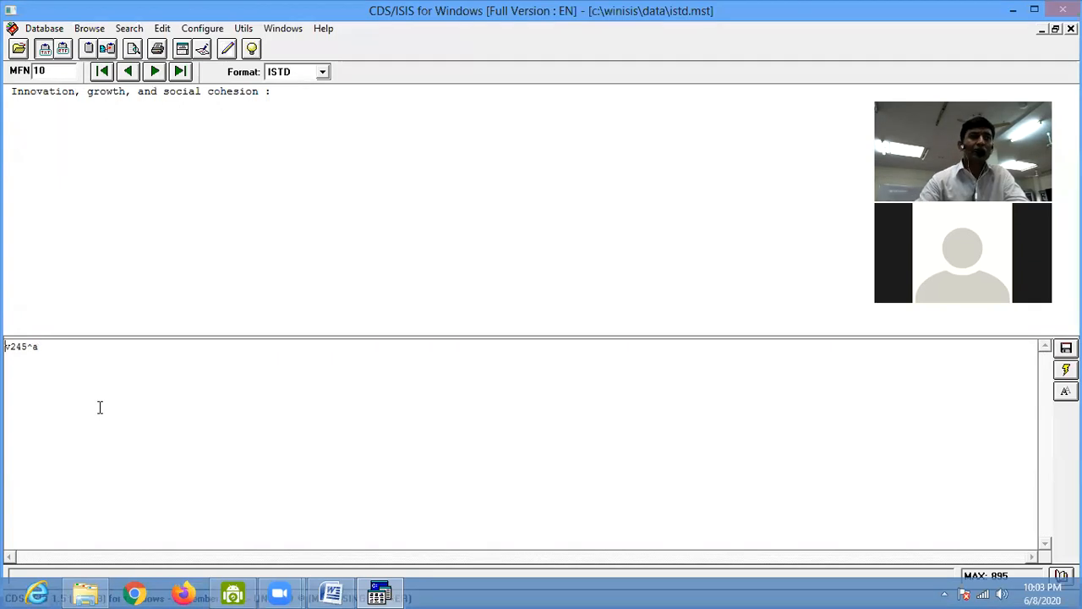
{"action": "left_click", "coordinate": [5, 347]}
{"action": "type", "text": "b,"}
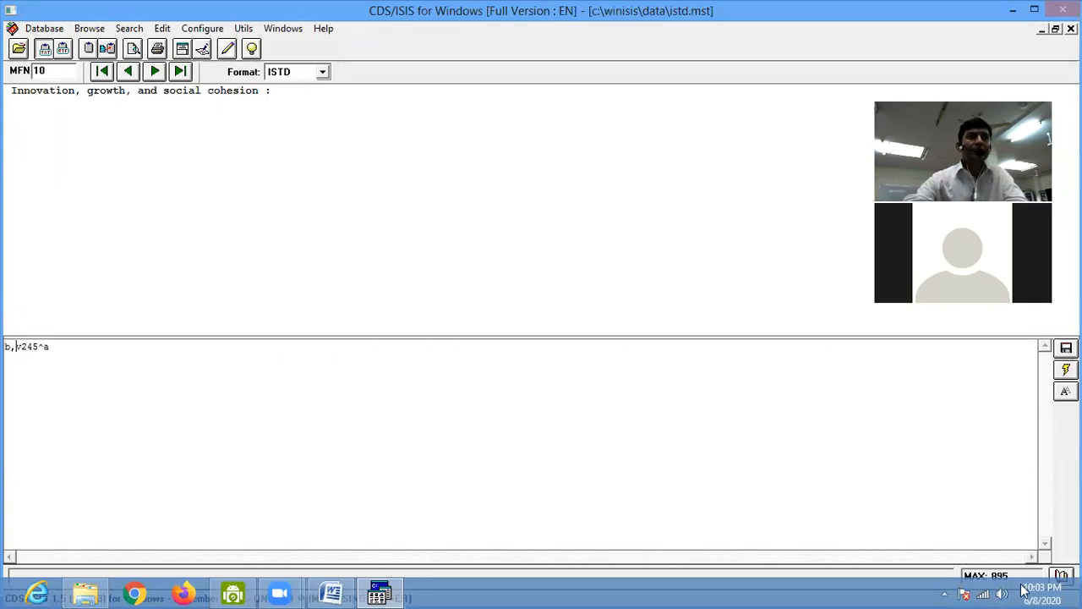
- Prefix the format with fs60, giving fs60,b,v245^a, then stop the Zoom screen share
{"action": "key", "text": "Home"}
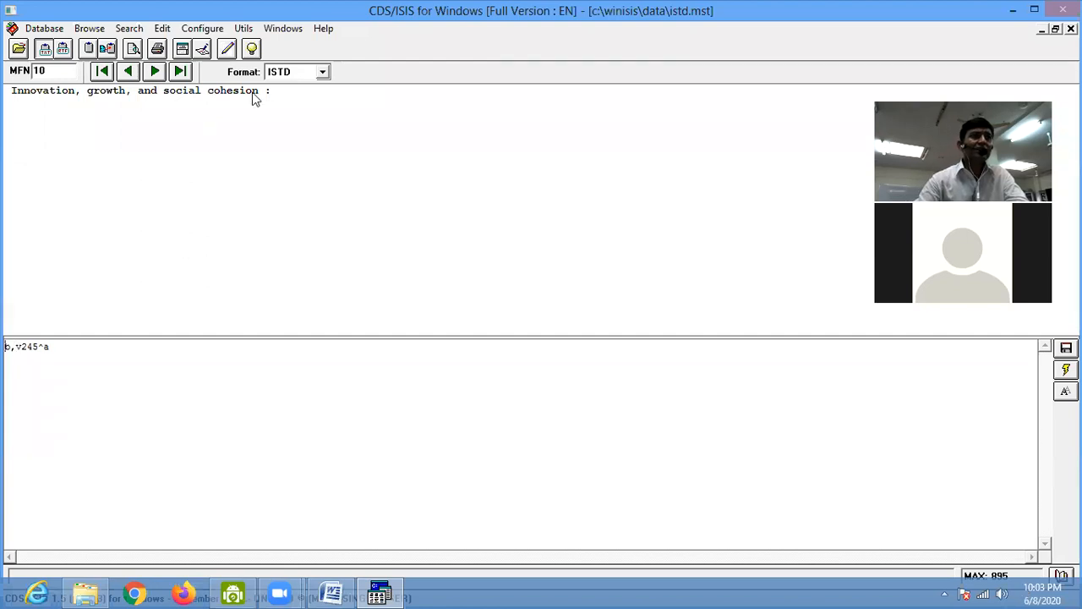
{"action": "type", "text": "fs6"}
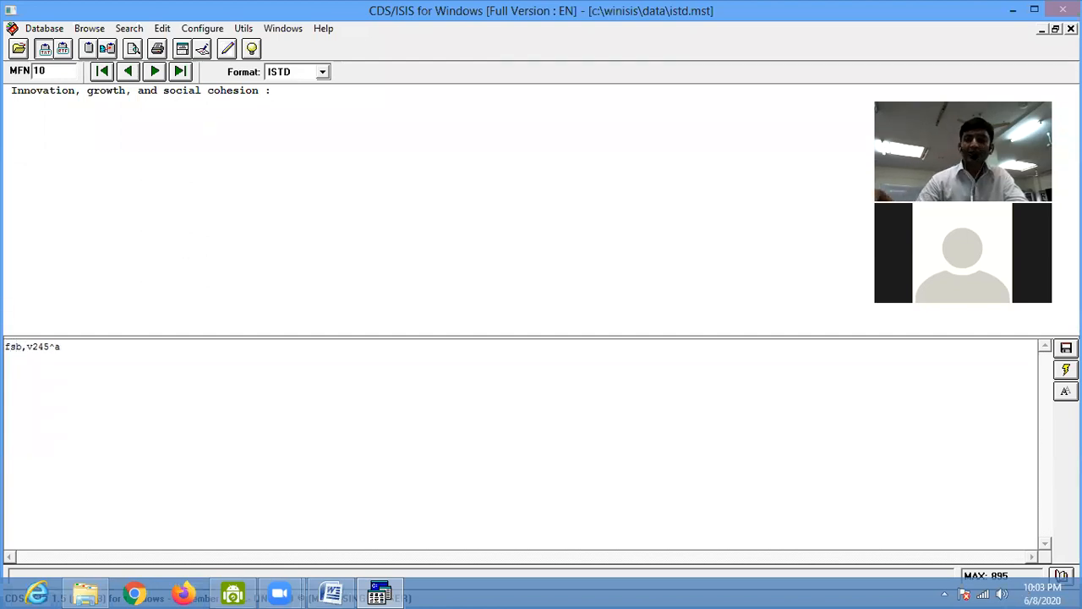
{"action": "type", "text": "0,"}
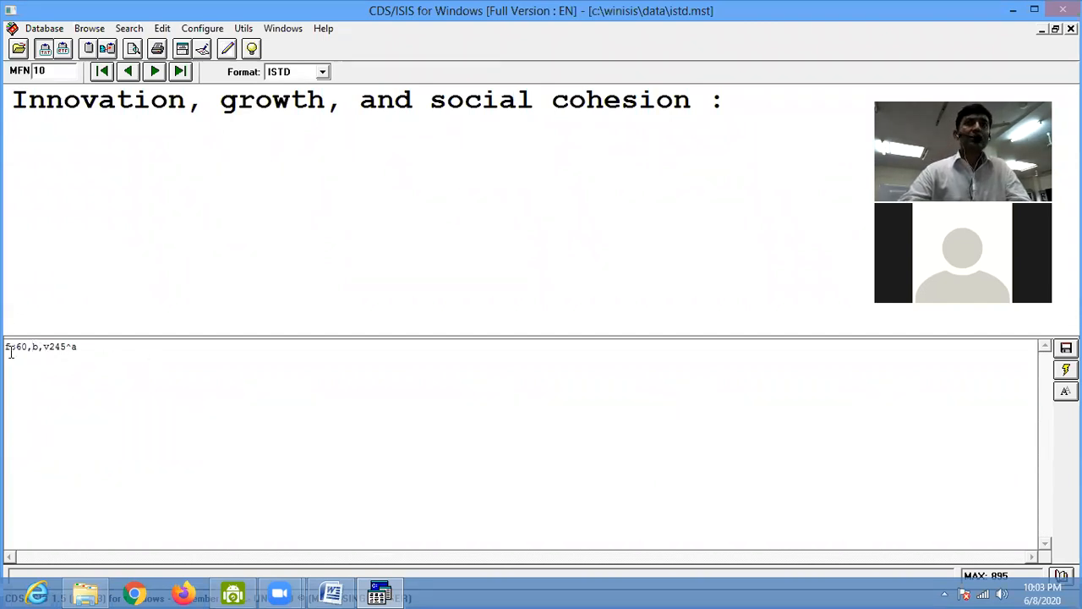
{"action": "left_click", "coordinate": [87, 352]}
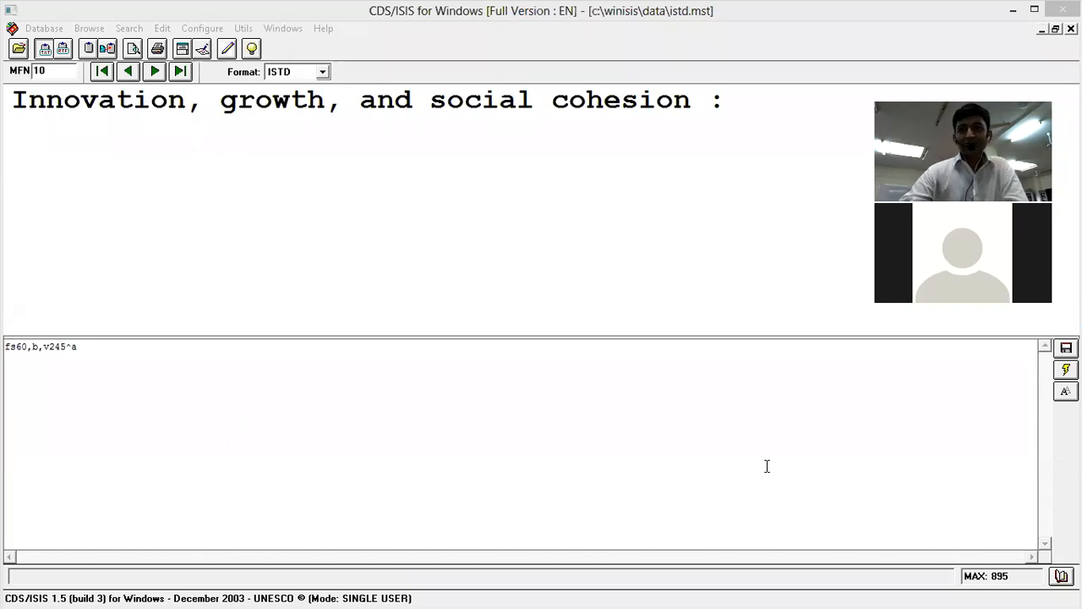
{"action": "left_click", "coordinate": [567, 28]}
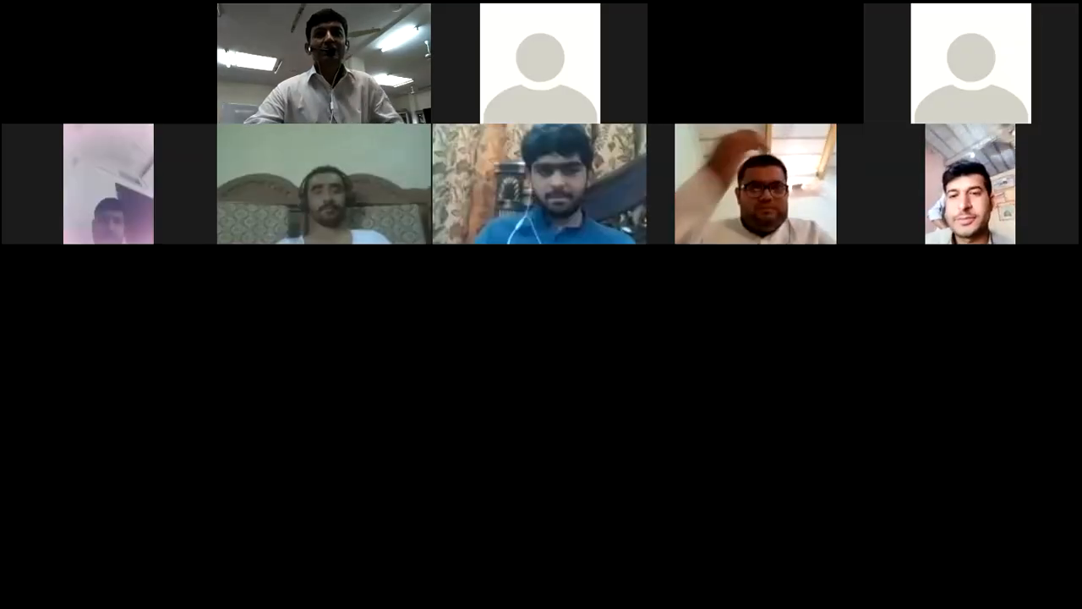